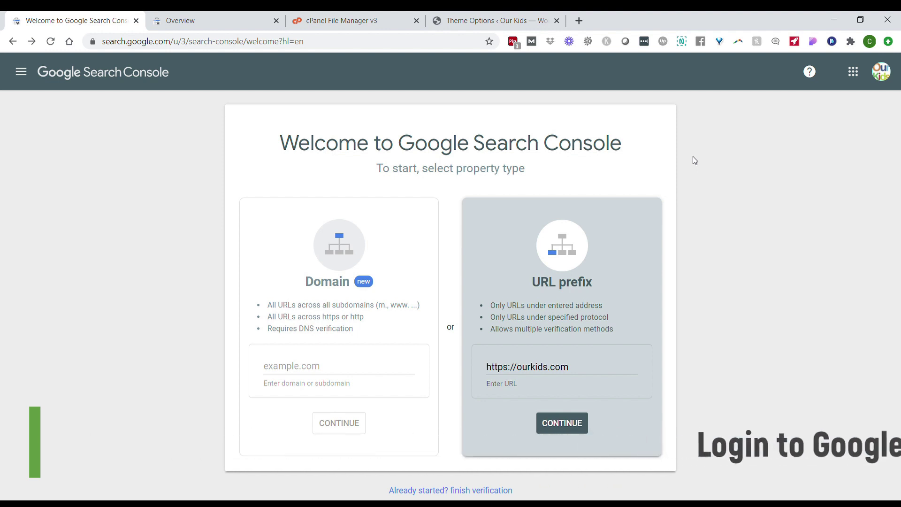
{"action": "left_click", "coordinate": [421, 43]}
{"action": "type", "text": "our"}
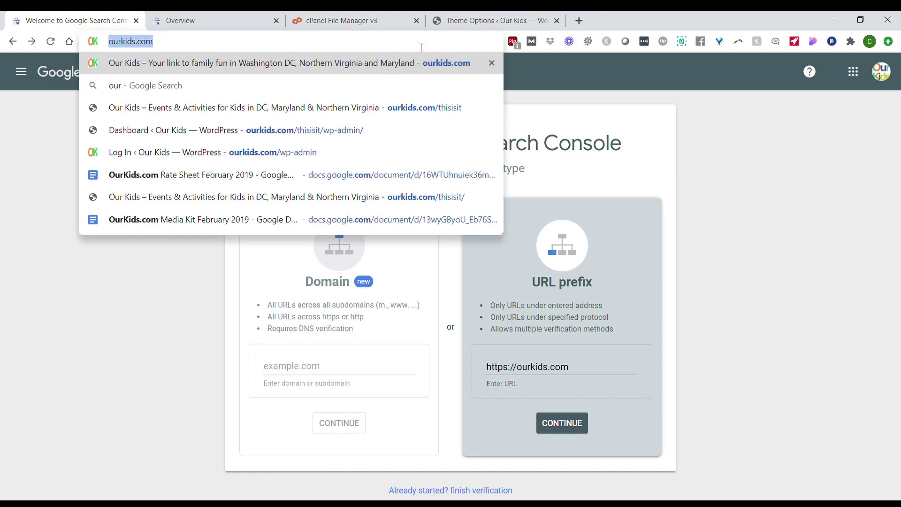
{"action": "key", "text": "BackSpace"}
{"action": "key", "text": "BackSpace"}
{"action": "key", "text": "BackSpace"}
{"action": "key", "text": "BackSpace"}
{"action": "key", "text": "Escape"}
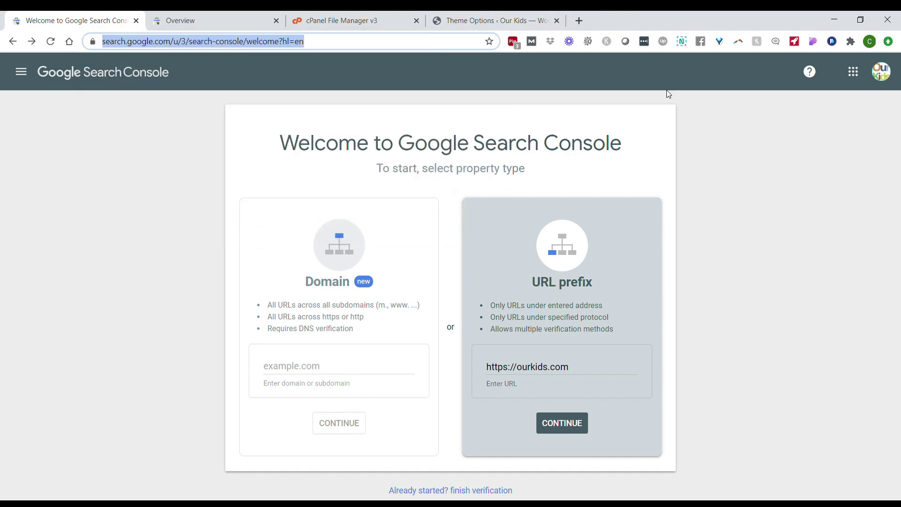
{"action": "left_click", "coordinate": [718, 201]}
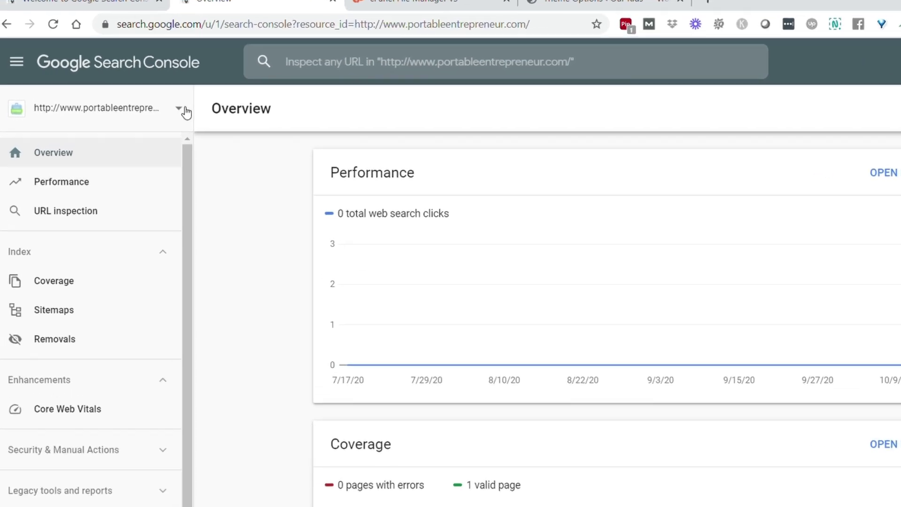
Open the property type choices for adding a property alongside portableentrepreneur.com, and return to the Search Console welcome page.
{"action": "left_click", "coordinate": [185, 111]}
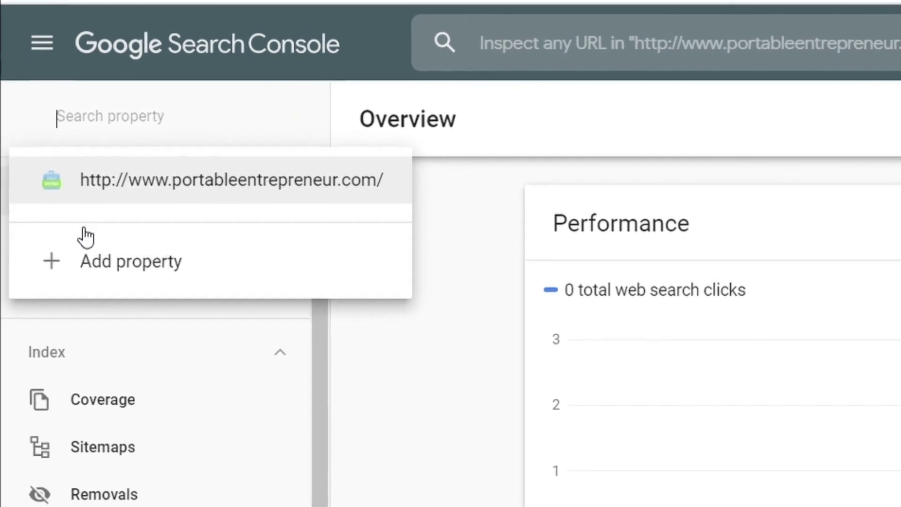
{"action": "left_click", "coordinate": [85, 235]}
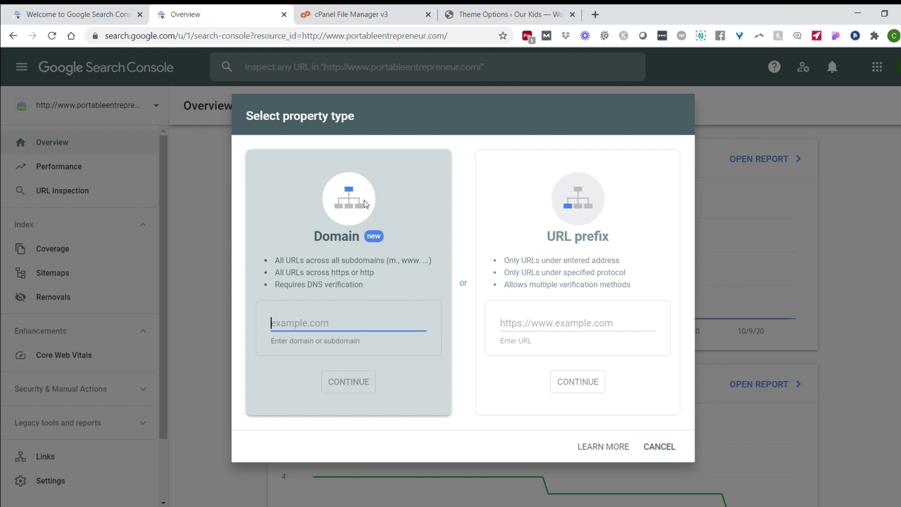
{"action": "left_click", "coordinate": [106, 11]}
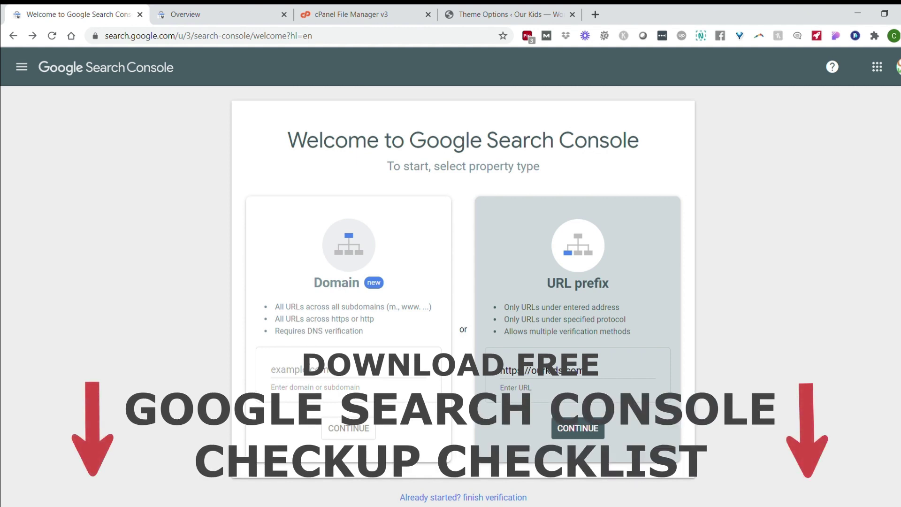
Enter ourkids.com as a Domain property without protocol or trailing slash, and continue to DNS ownership verification.
{"action": "left_click", "coordinate": [282, 369]}
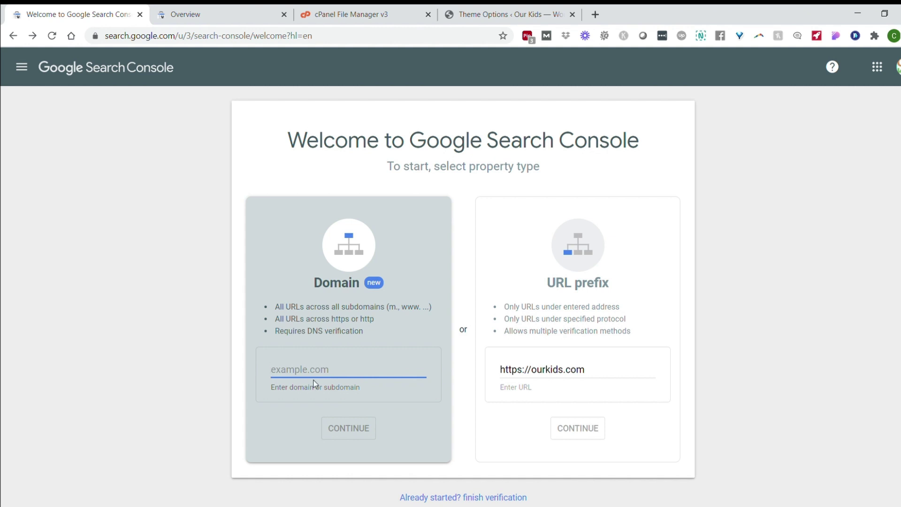
{"action": "type", "text": "https://ourkids.com/"}
{"action": "key", "text": "BackSpace"}
{"action": "key", "text": "Home"}
{"action": "key", "text": "shift+Right"}
{"action": "key", "text": "shift+Right"}
{"action": "key", "text": "shift+Right"}
{"action": "key", "text": "shift+Right"}
{"action": "key", "text": "shift+Right"}
{"action": "key", "text": "shift+Right"}
{"action": "key", "text": "shift+Right"}
{"action": "key", "text": "shift+Right"}
{"action": "key", "text": "BackSpace"}
{"action": "key", "text": "ctrl+a"}
{"action": "key", "text": "ctrl+x"}
{"action": "key", "text": "ctrl+v"}
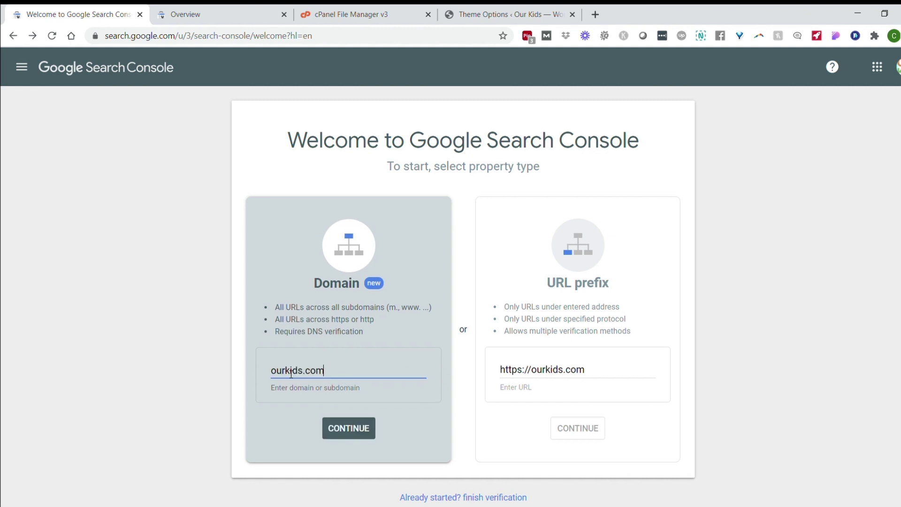
{"action": "left_click", "coordinate": [358, 433]}
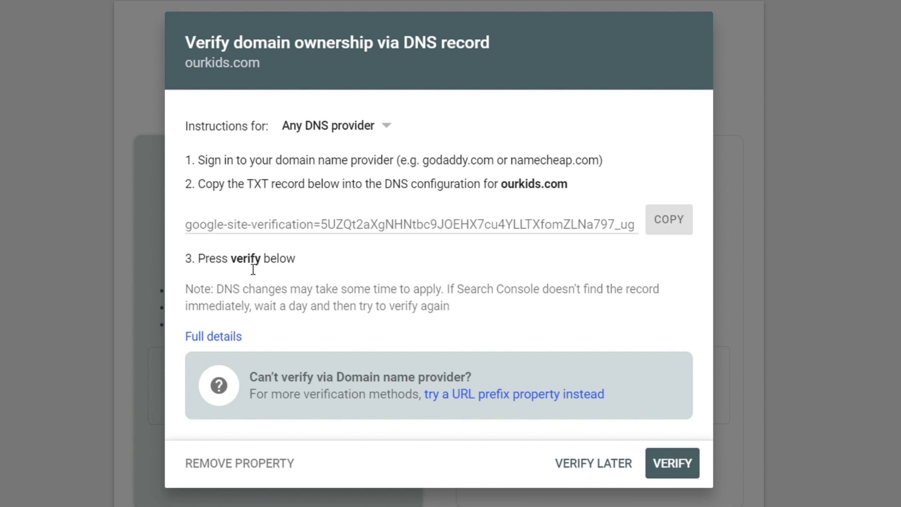
Examine the full help details on DNS record verification, including which record type to use, and return to the verification dialog.
{"action": "left_click", "coordinate": [224, 337]}
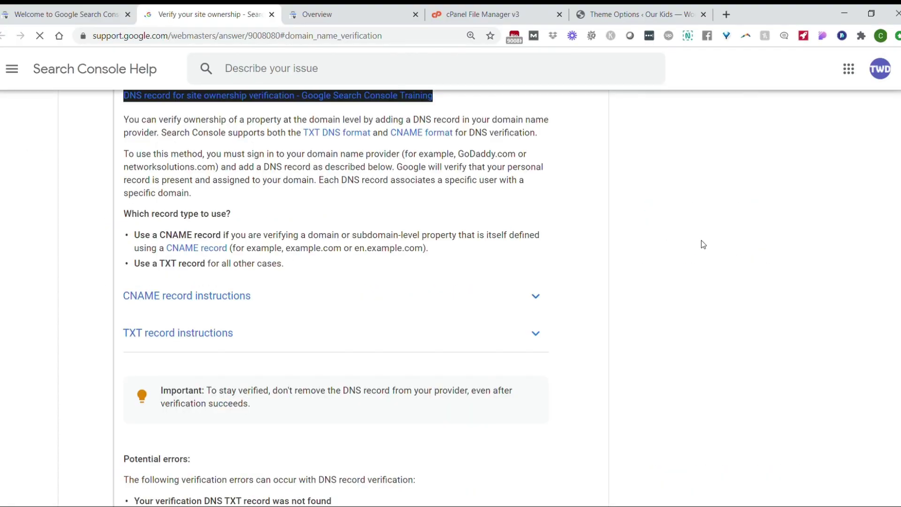
{"action": "left_click", "coordinate": [63, 10]}
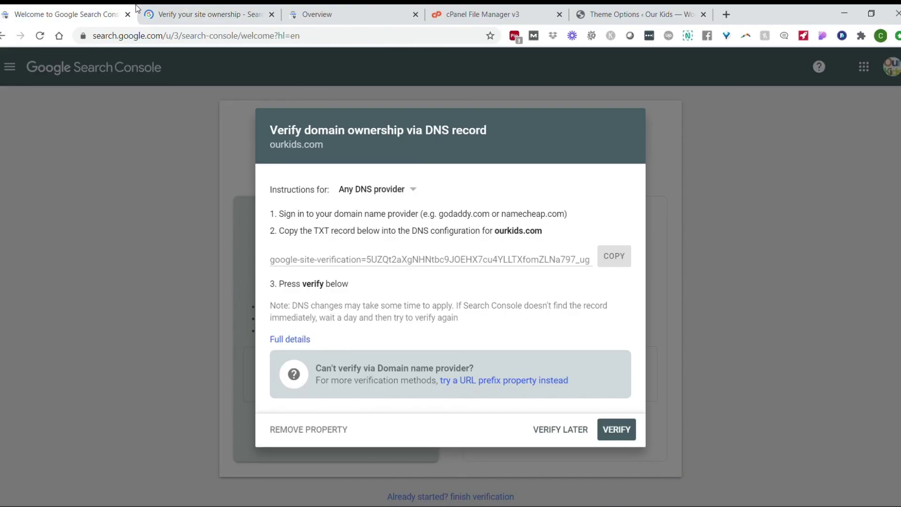
{"action": "left_click", "coordinate": [206, 11]}
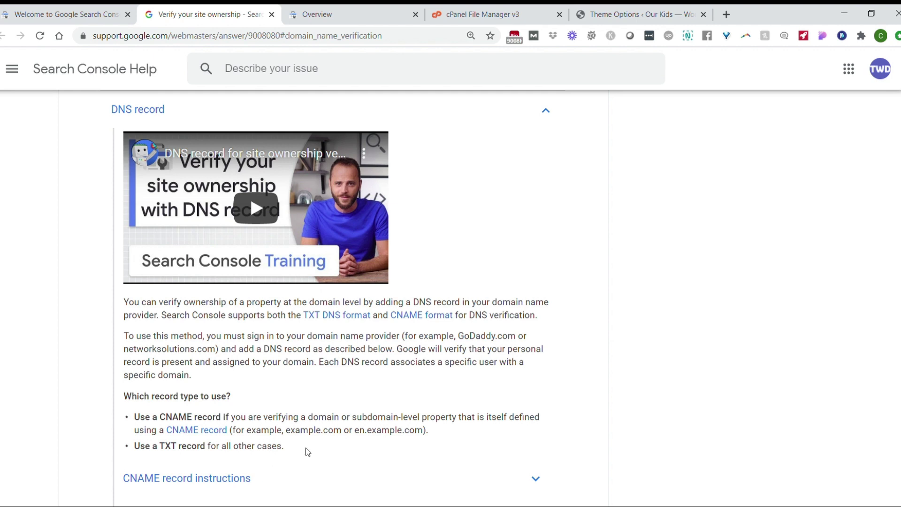
{"action": "left_click", "coordinate": [48, 9]}
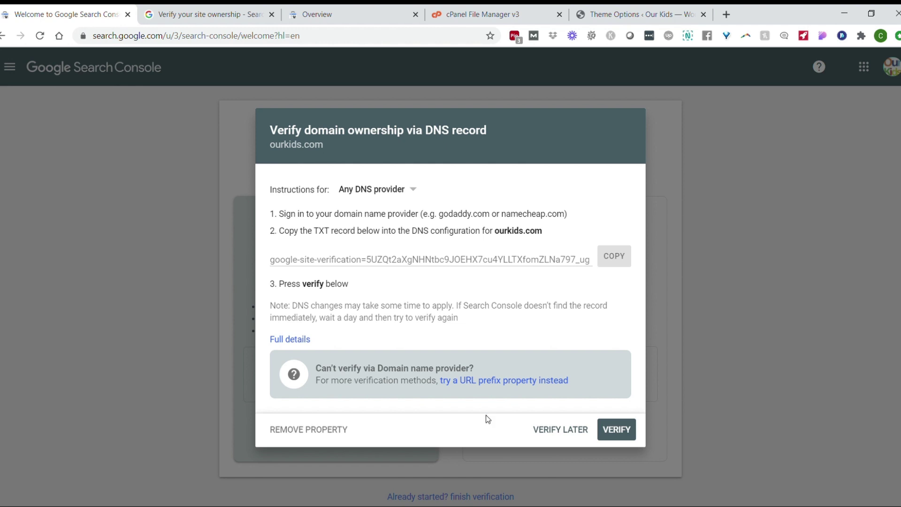
{"action": "left_click", "coordinate": [521, 381]}
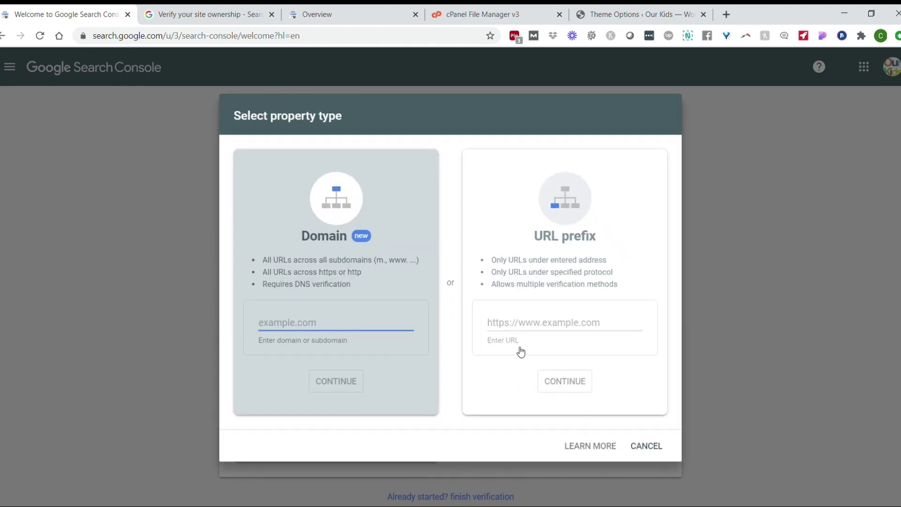
{"action": "left_click", "coordinate": [533, 332]}
{"action": "type", "text": "ourkids.com"}
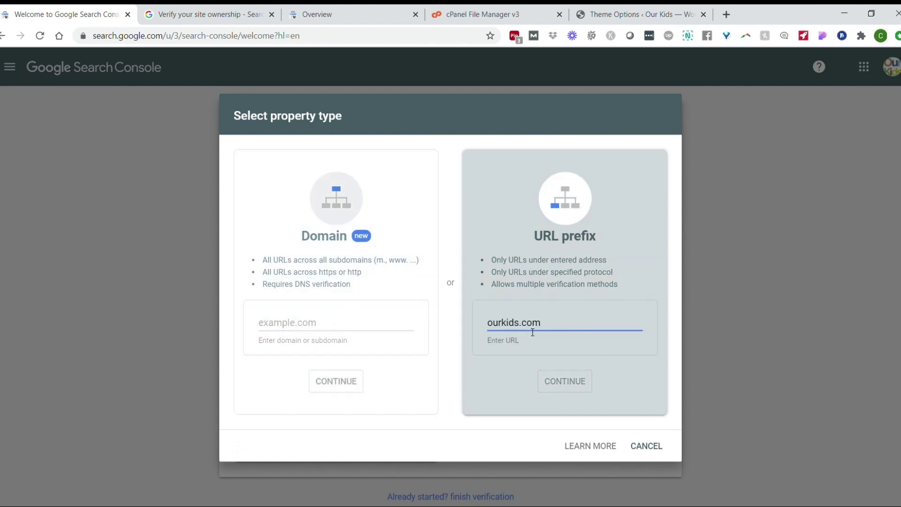
{"action": "type", "text": "https://"}
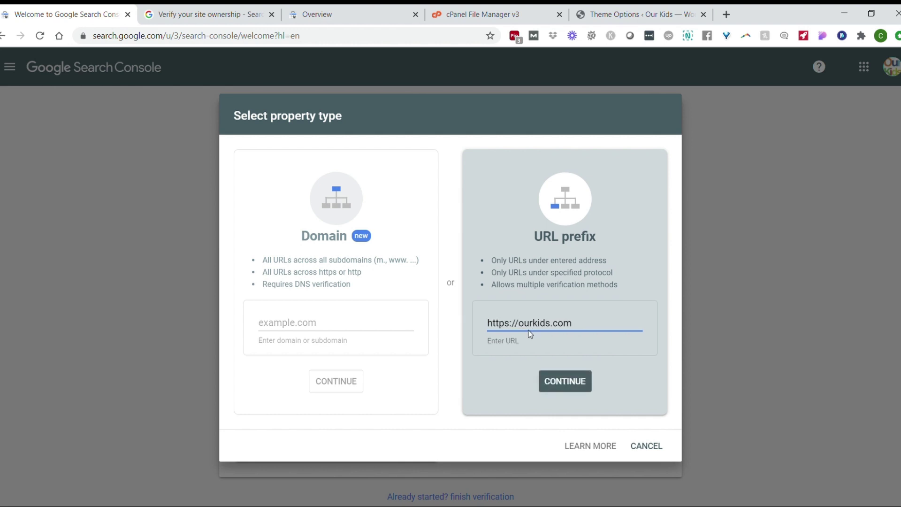
{"action": "left_click", "coordinate": [569, 381]}
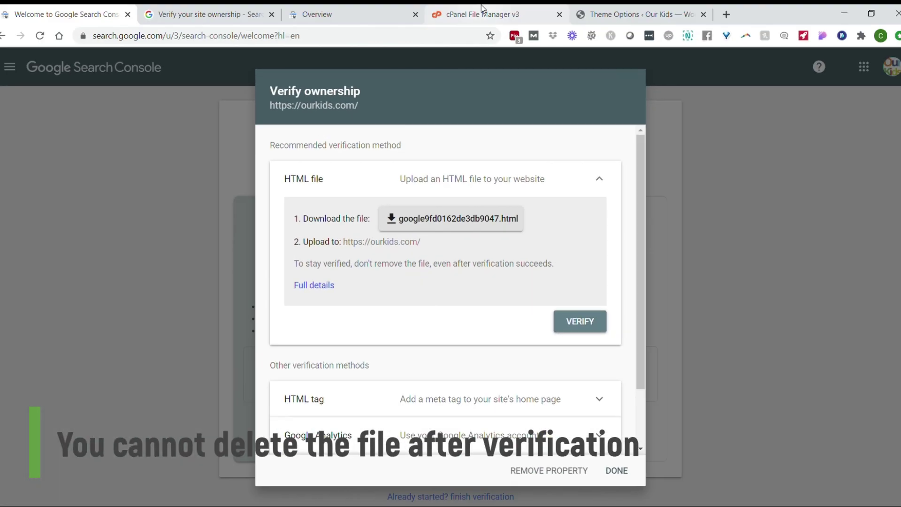
Switch to cPanel File Manager to view the public_html/ourkids folder for the HTML file upload, and return to Search Console.
{"action": "left_click", "coordinate": [482, 14]}
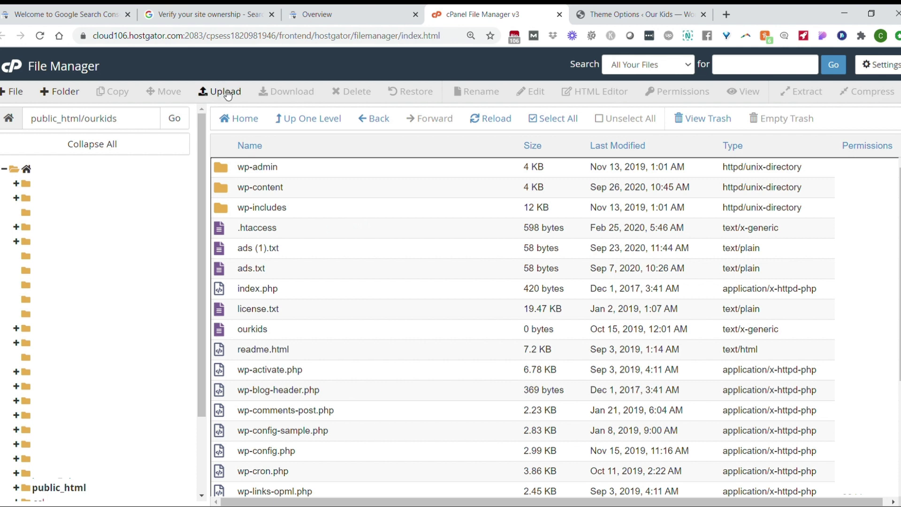
{"action": "left_click", "coordinate": [66, 13]}
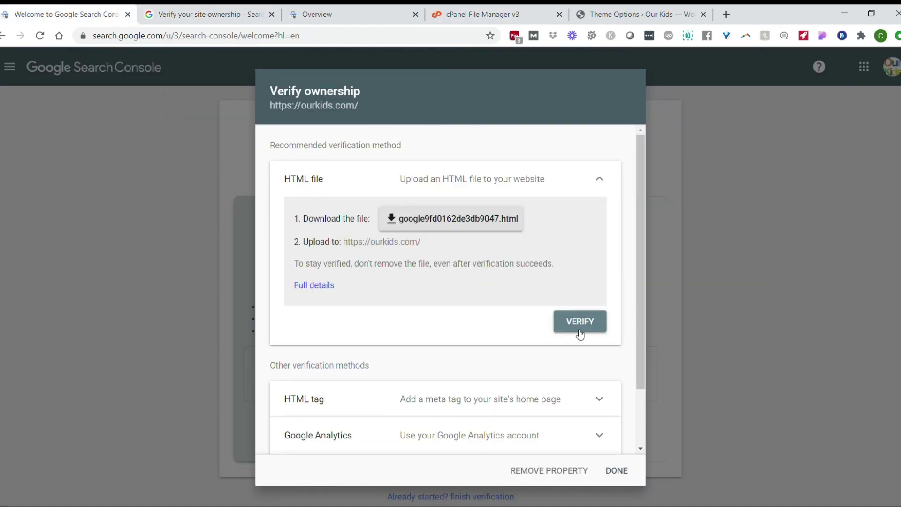
Copy the HTML tag method's verification meta tag and paste it first in the head code of WordPress's Extra Theme Options, saving the changes.
{"action": "left_click_drag", "start_coordinate": [639, 234], "coordinate": [641, 328]}
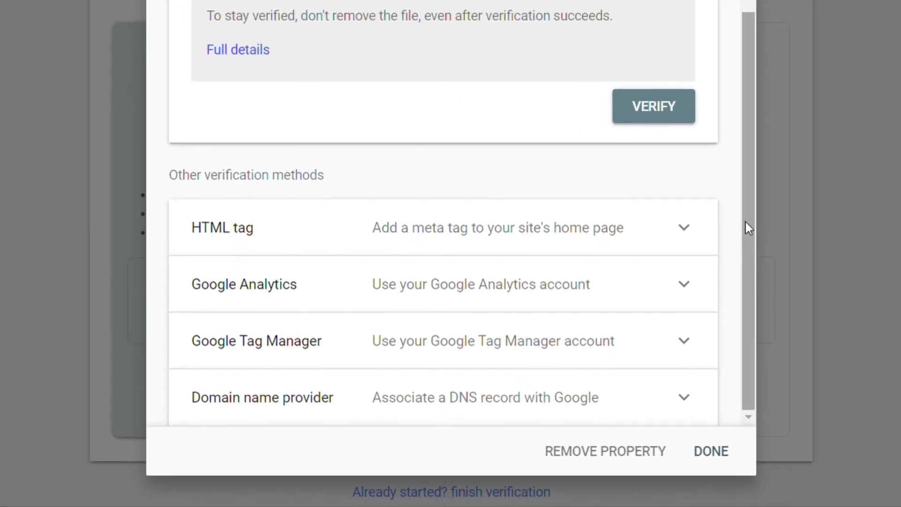
{"action": "left_click", "coordinate": [683, 234]}
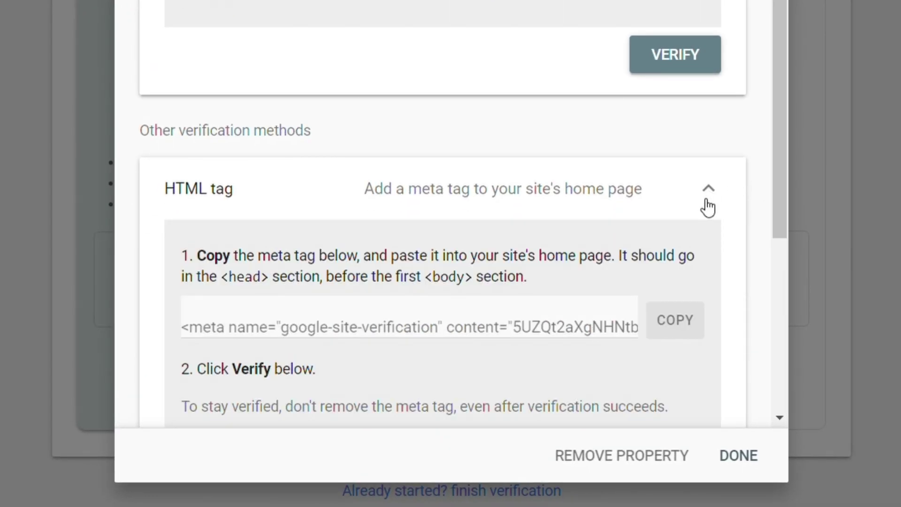
{"action": "left_click_drag", "start_coordinate": [785, 157], "coordinate": [783, 263]}
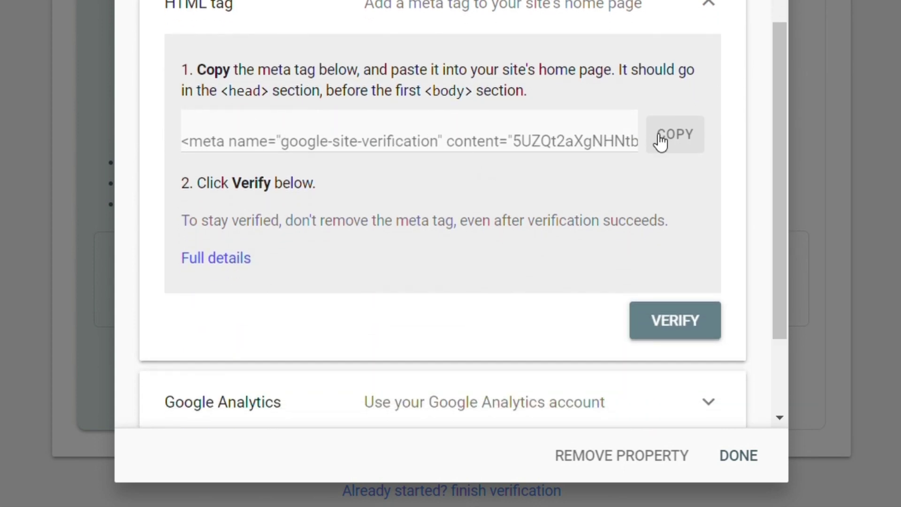
{"action": "left_click", "coordinate": [681, 138]}
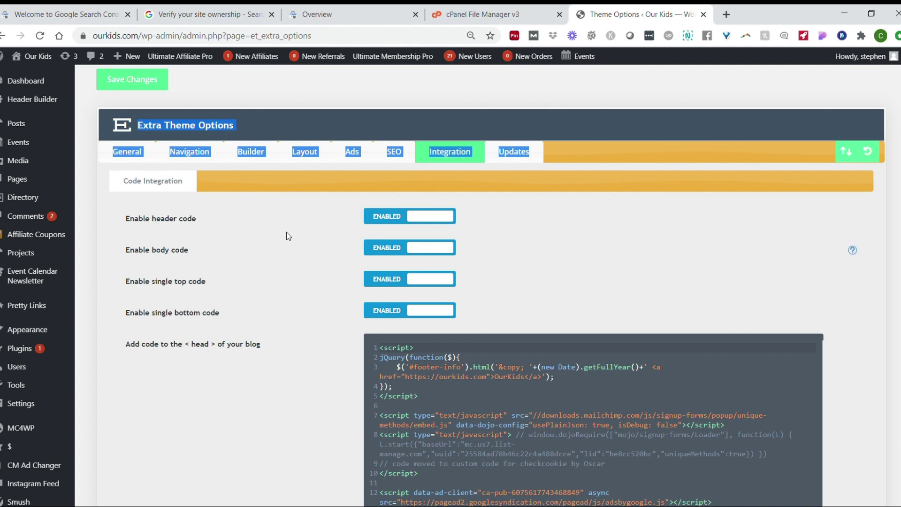
{"action": "left_click", "coordinate": [383, 348]}
{"action": "key", "text": "ctrl+v"}
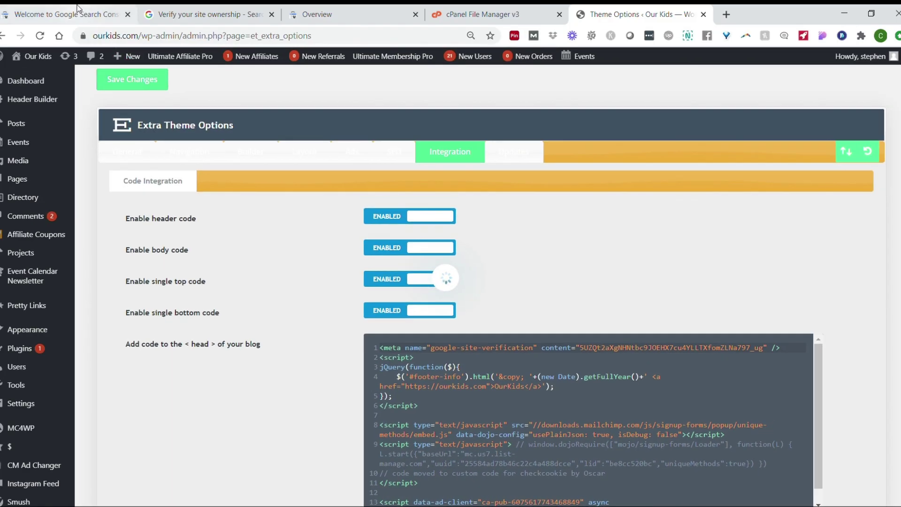
Switch back to Search Console and examine the Google Analytics verification requirements and the remaining verification methods.
{"action": "left_click", "coordinate": [77, 9]}
{"action": "left_click_drag", "start_coordinate": [641, 291], "coordinate": [643, 347]}
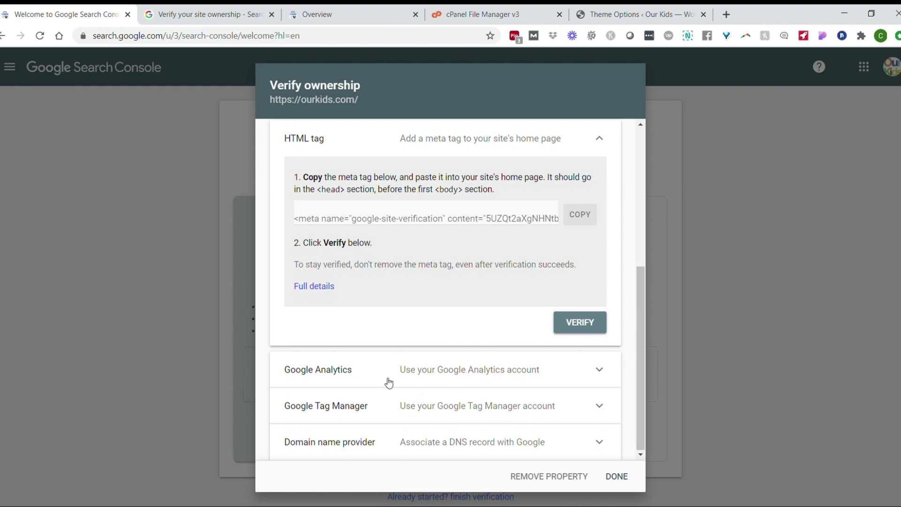
{"action": "left_click", "coordinate": [436, 375]}
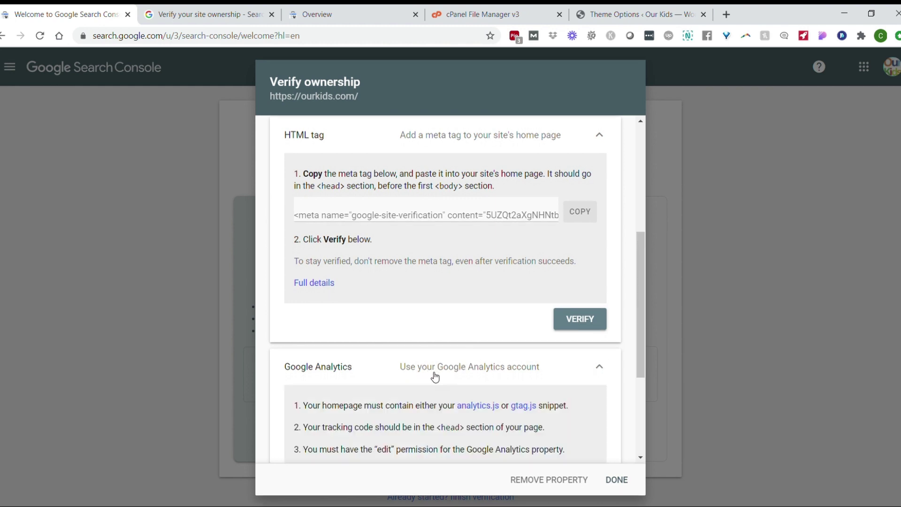
{"action": "left_click_drag", "start_coordinate": [641, 334], "coordinate": [639, 417]}
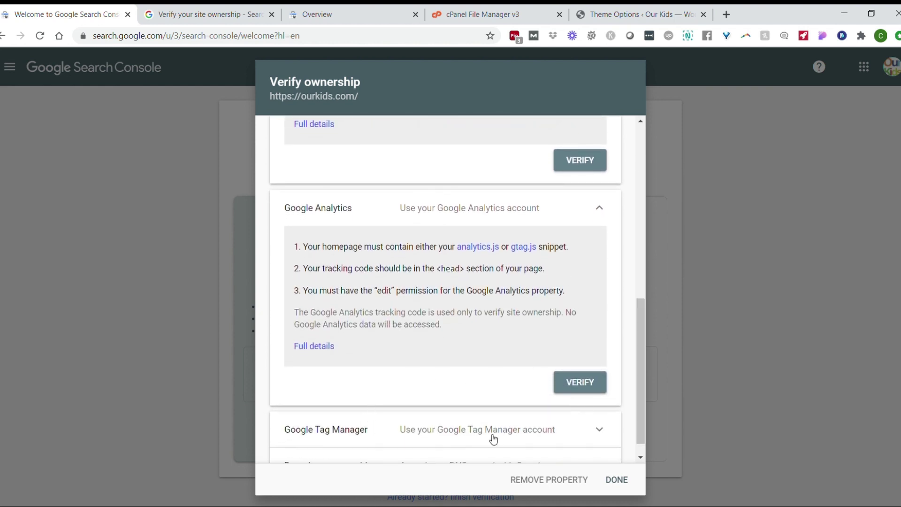
{"action": "left_click_drag", "start_coordinate": [640, 390], "coordinate": [640, 410]}
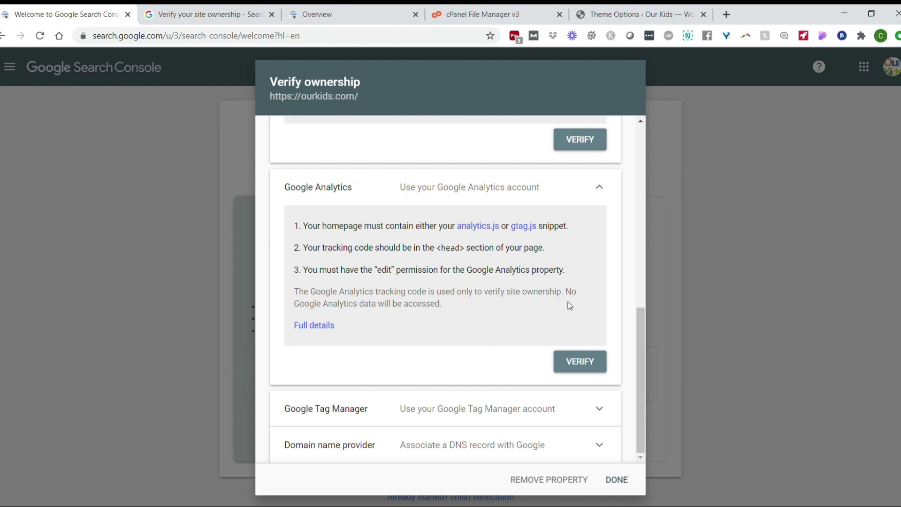
{"action": "left_click_drag", "start_coordinate": [639, 324], "coordinate": [647, 262]}
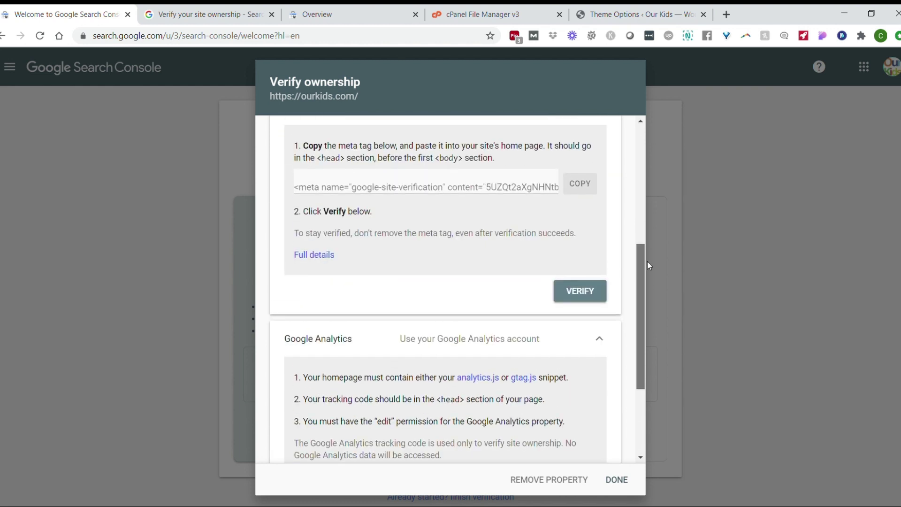
{"action": "scroll", "coordinate": [599, 437], "scroll_direction": "up", "scroll_amount": 3}
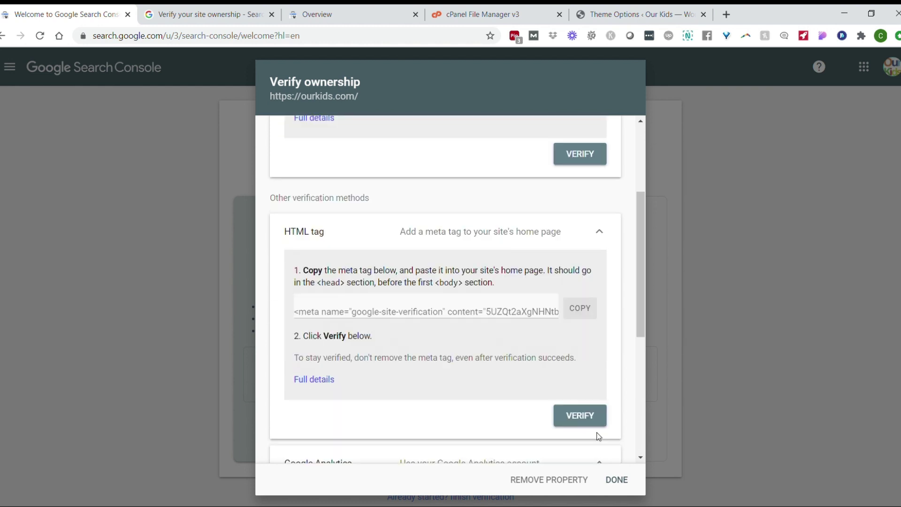
{"action": "left_click", "coordinate": [587, 416]}
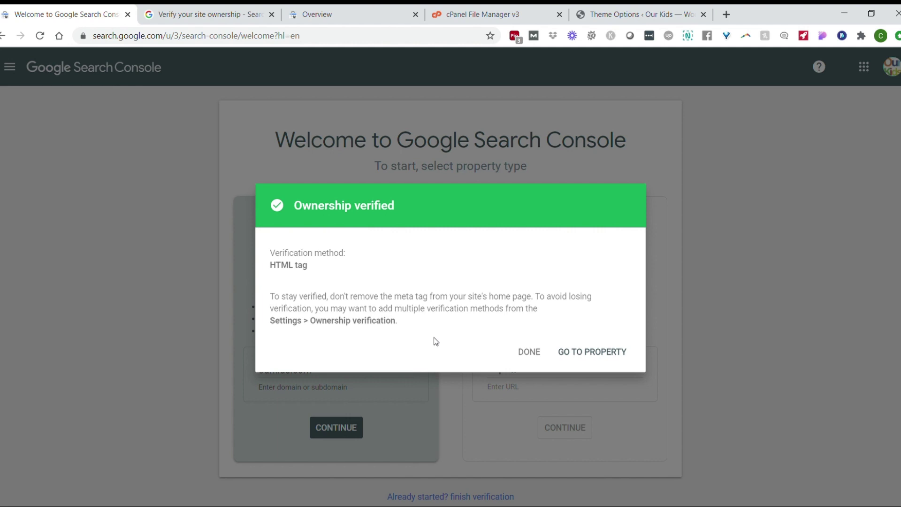
{"action": "left_click", "coordinate": [604, 353]}
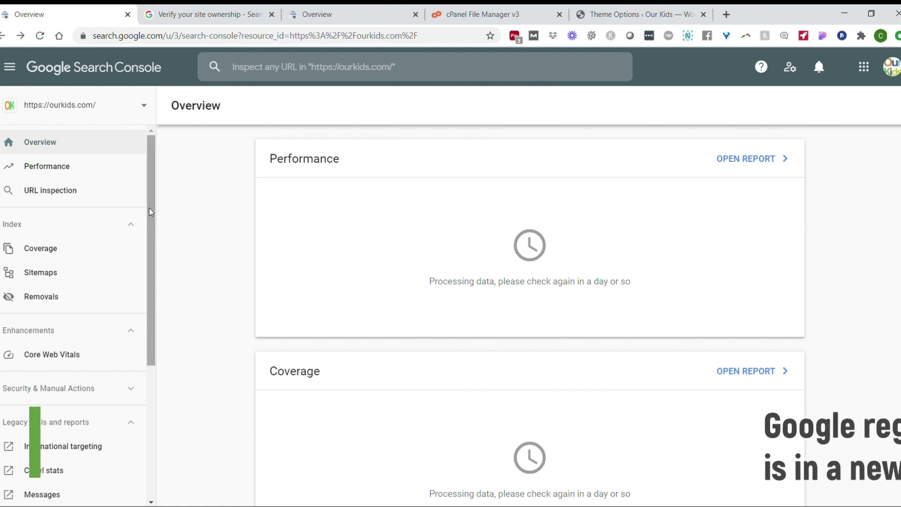
Open the International targeting legacy report for the ourkids.com property.
{"action": "scroll", "coordinate": [149, 211], "scroll_direction": "down", "scroll_amount": 2}
{"action": "scroll", "coordinate": [149, 212], "scroll_direction": "up", "scroll_amount": 2}
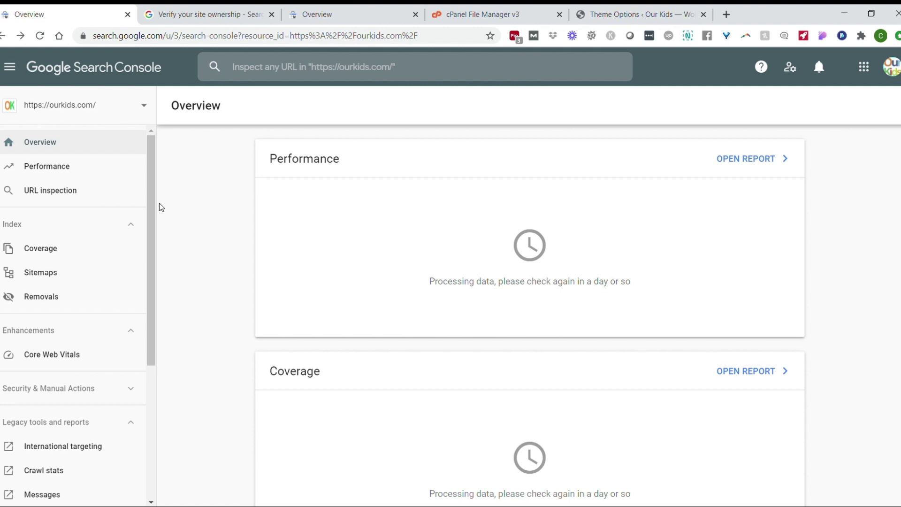
{"action": "scroll", "coordinate": [142, 256], "scroll_direction": "down", "scroll_amount": 2}
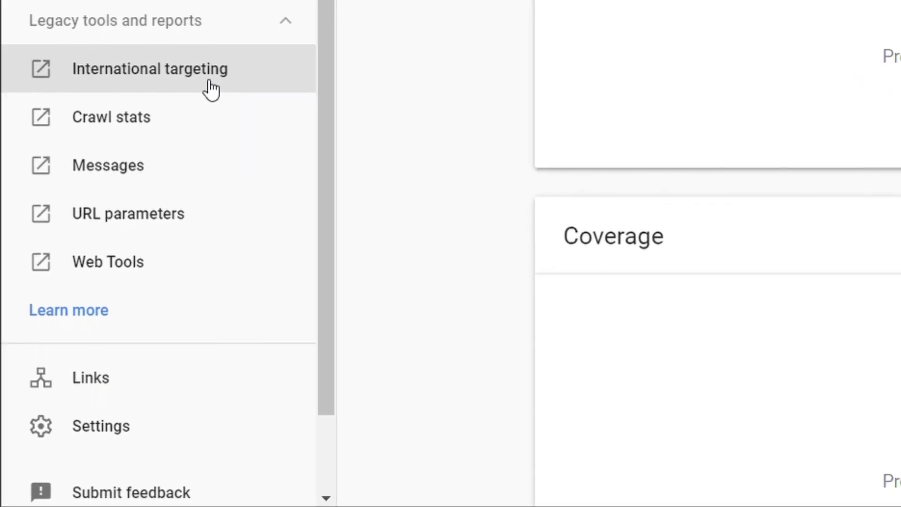
{"action": "left_click", "coordinate": [128, 307]}
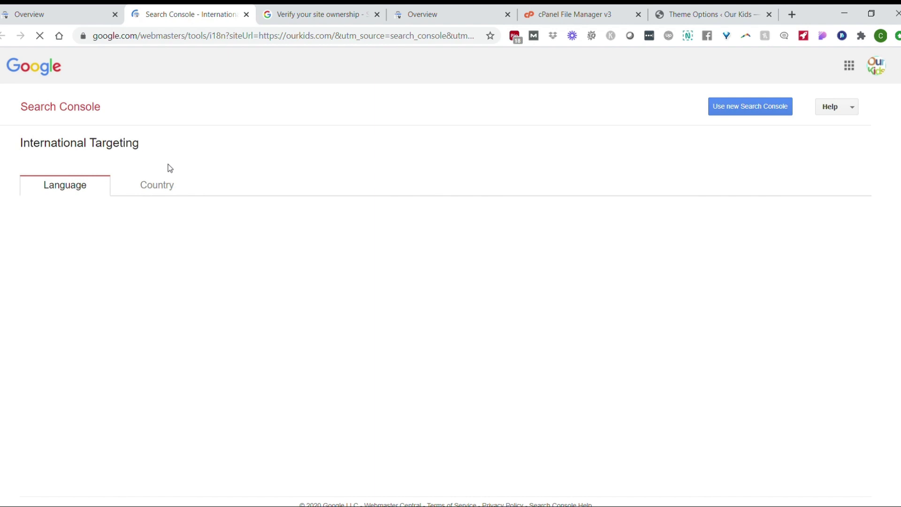
{"action": "left_click", "coordinate": [159, 188]}
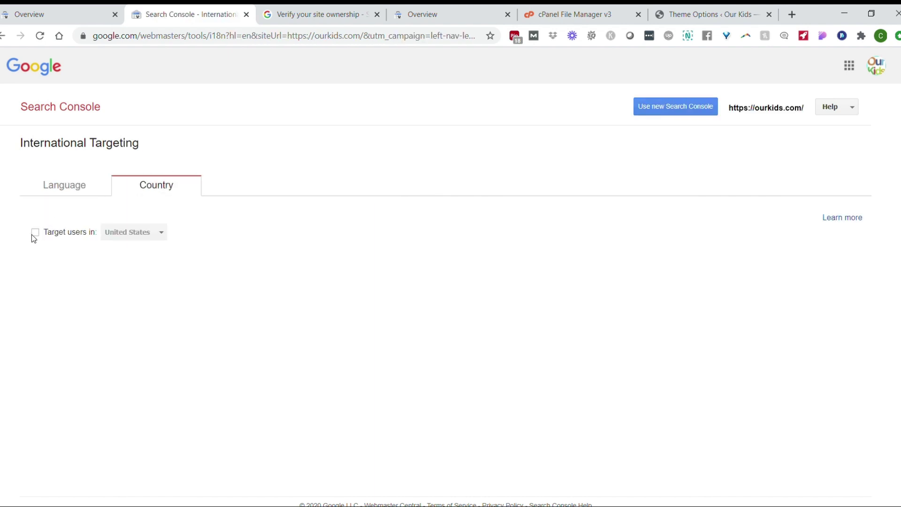
{"action": "left_click", "coordinate": [33, 233]}
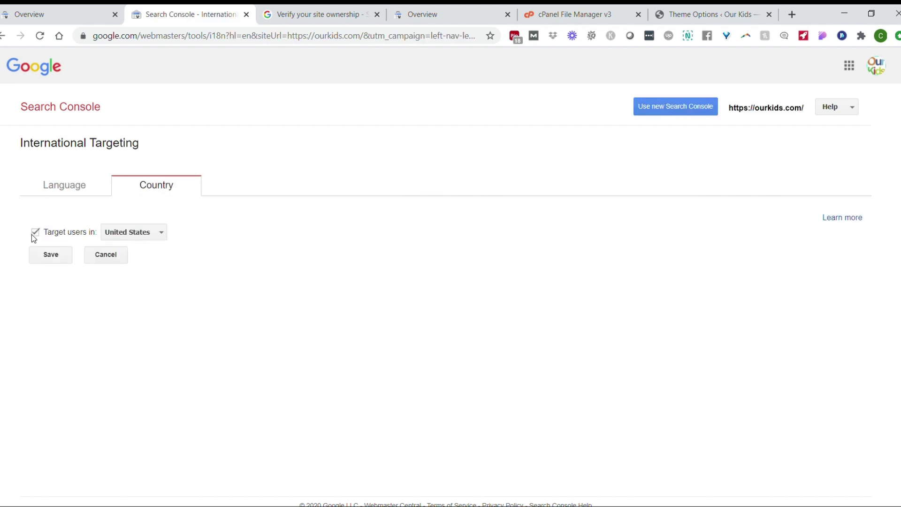
{"action": "left_click", "coordinate": [139, 232]}
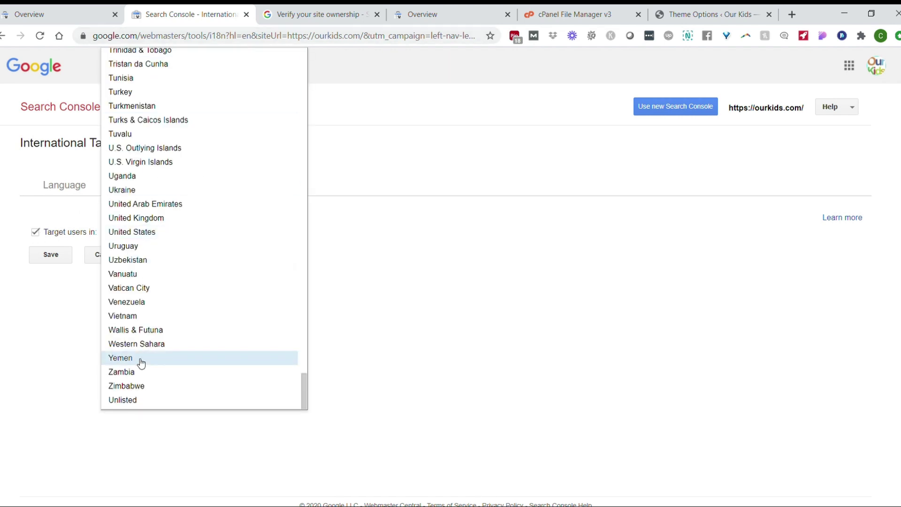
{"action": "left_click", "coordinate": [165, 235]}
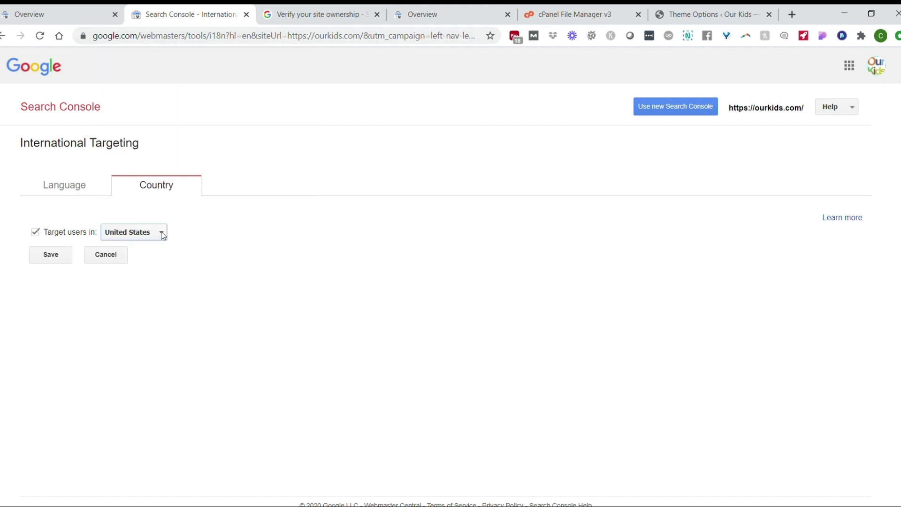
{"action": "left_click", "coordinate": [61, 259]}
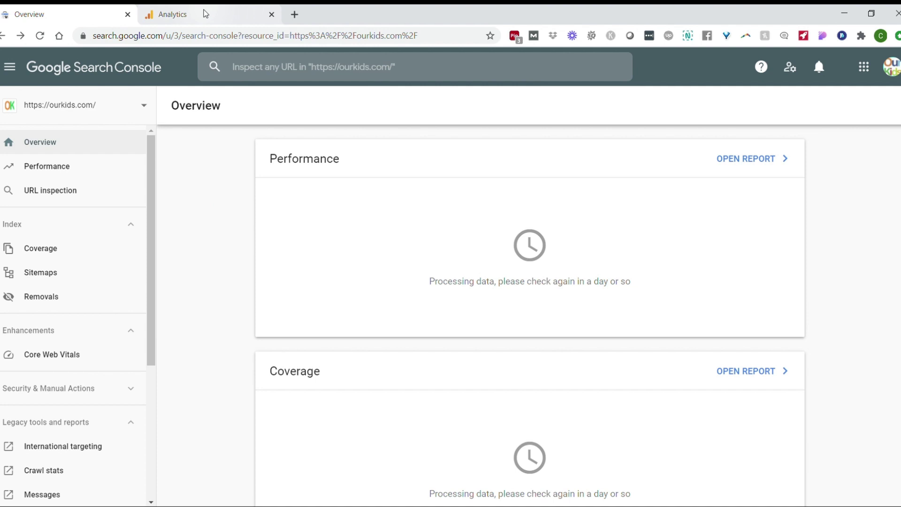
Switch to Google Analytics and open the Search Console settings from the OurKids.com property's settings in the admin area.
{"action": "left_click", "coordinate": [205, 13]}
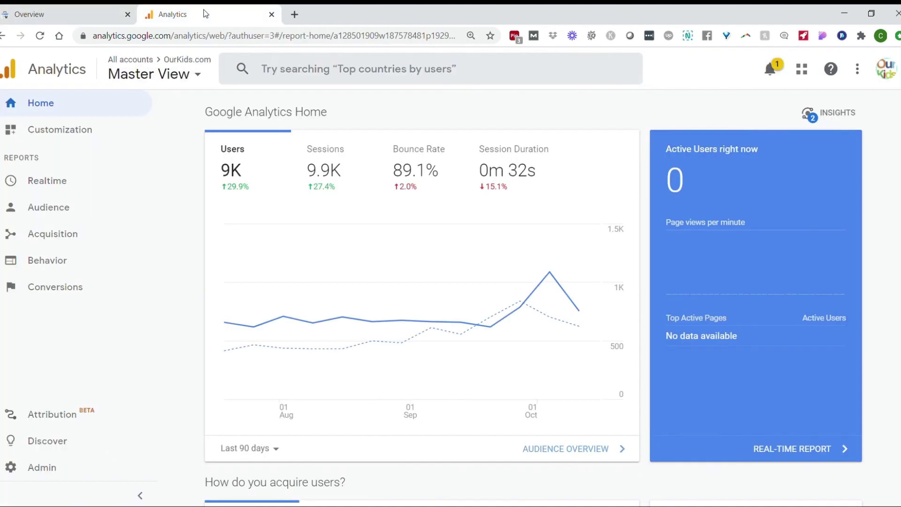
{"action": "left_click", "coordinate": [40, 470]}
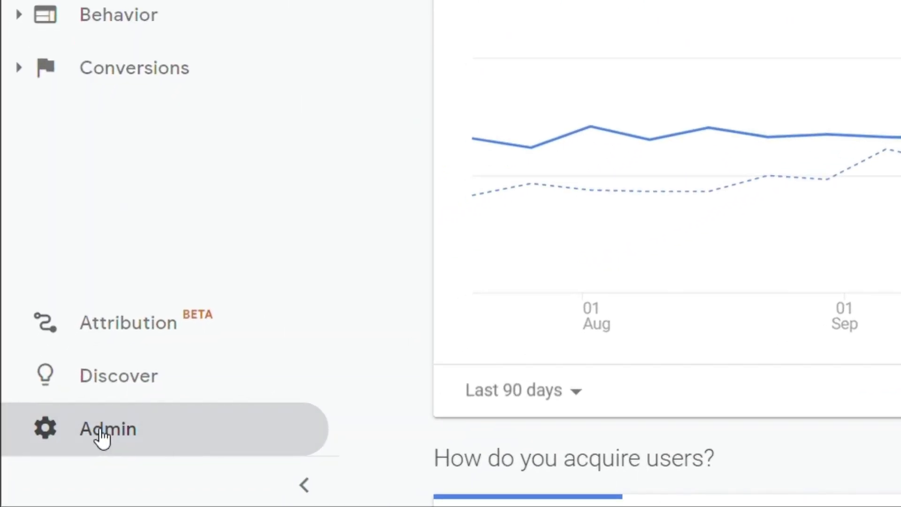
{"action": "left_click", "coordinate": [101, 434]}
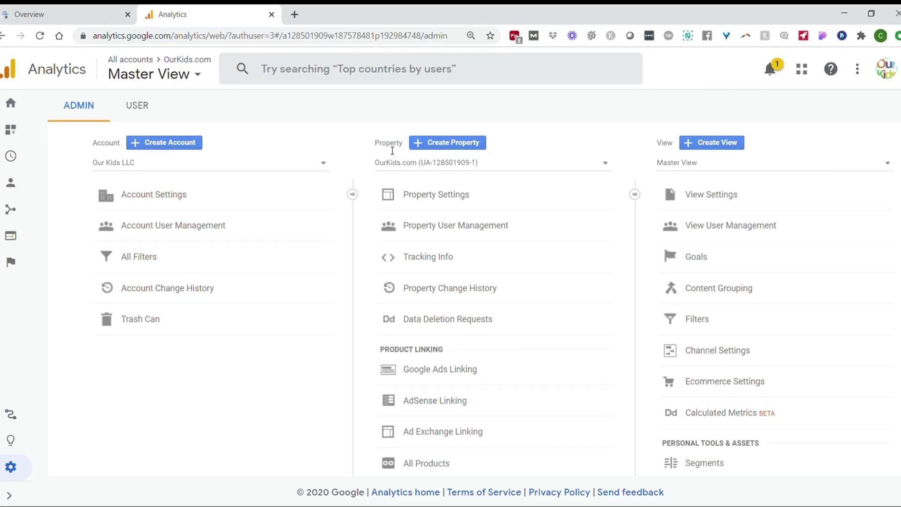
{"action": "left_click", "coordinate": [449, 198]}
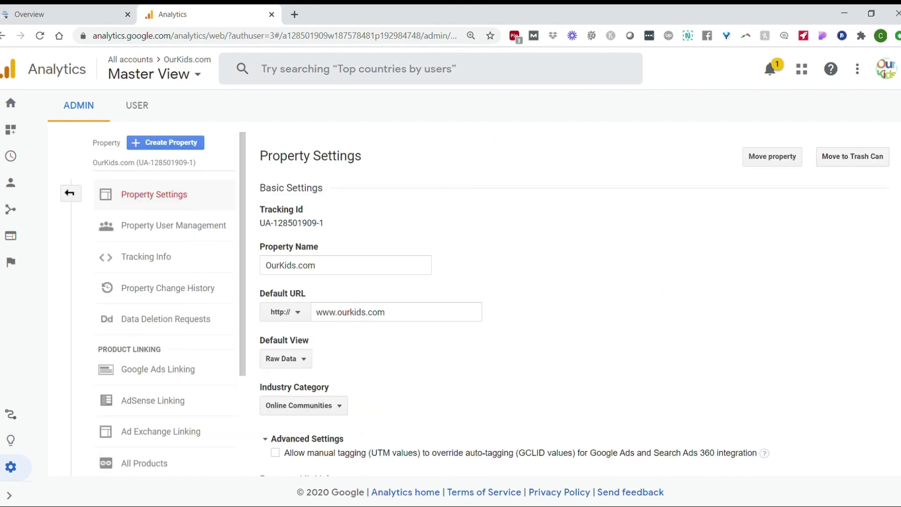
{"action": "scroll", "coordinate": [368, 274], "scroll_direction": "down", "scroll_amount": 15}
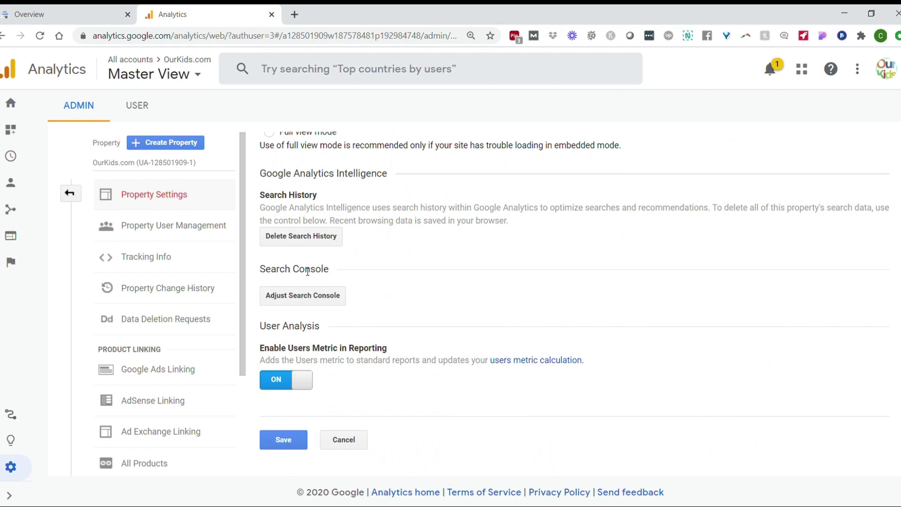
{"action": "left_click", "coordinate": [295, 297]}
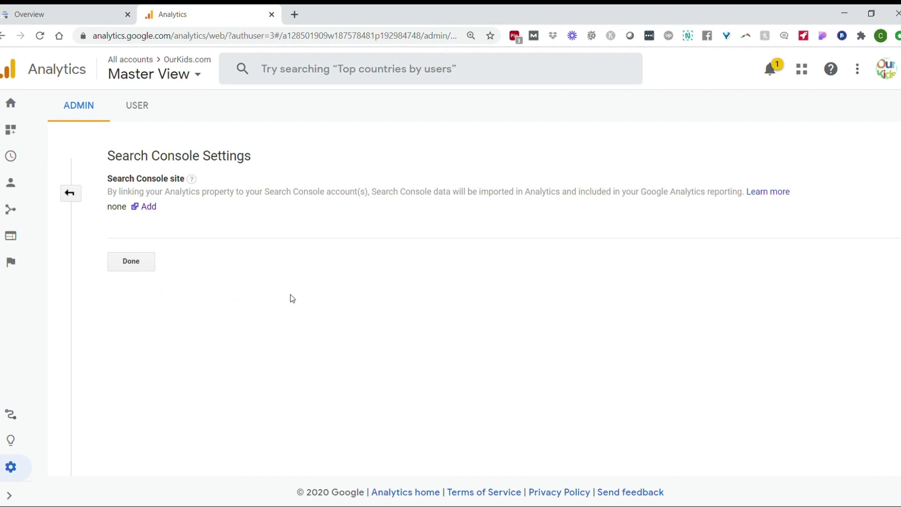
{"action": "left_click", "coordinate": [191, 179]}
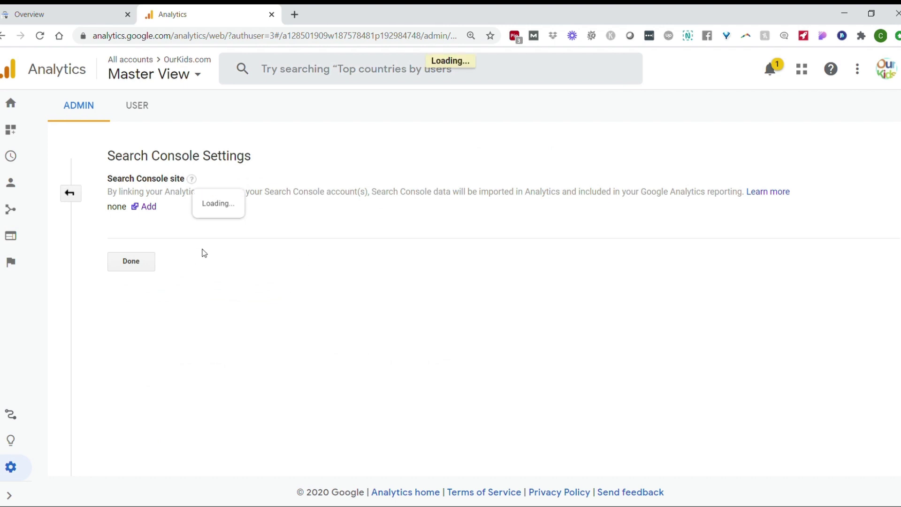
{"action": "left_click", "coordinate": [273, 371]}
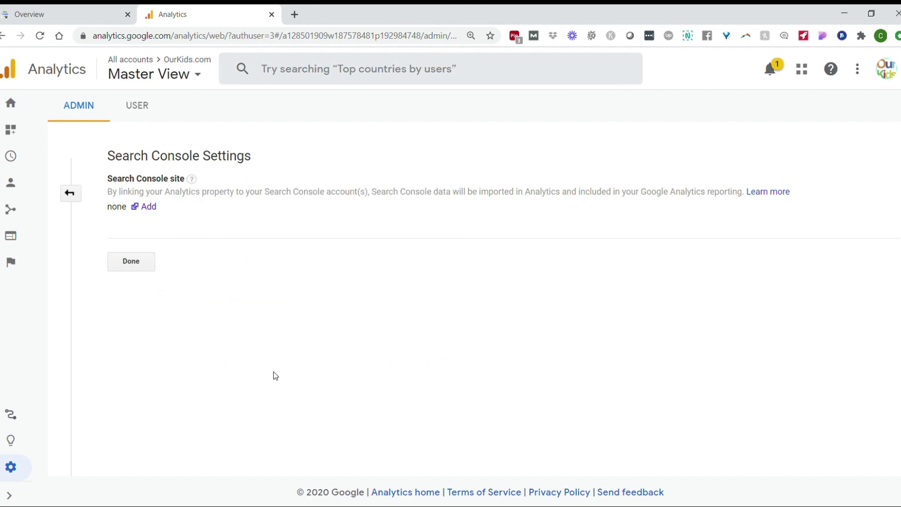
{"action": "left_click", "coordinate": [148, 207]}
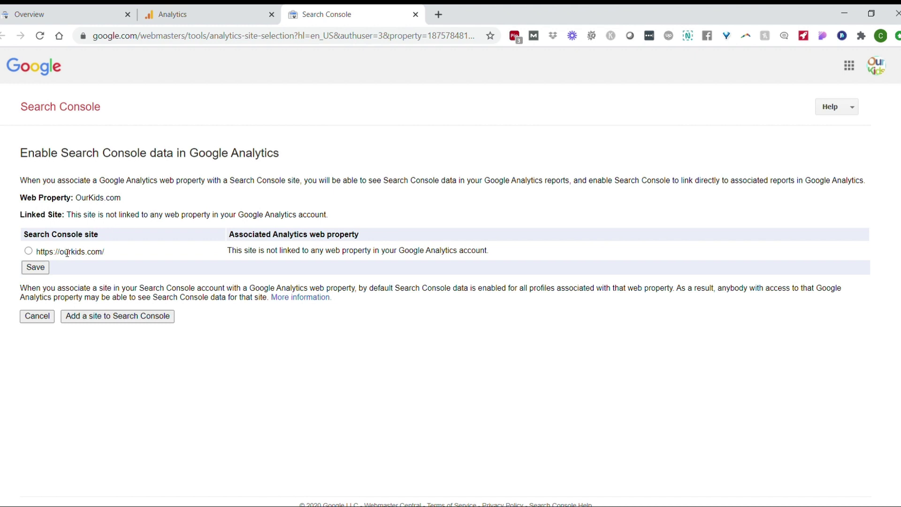
{"action": "left_click", "coordinate": [29, 251]}
{"action": "left_click", "coordinate": [35, 272]}
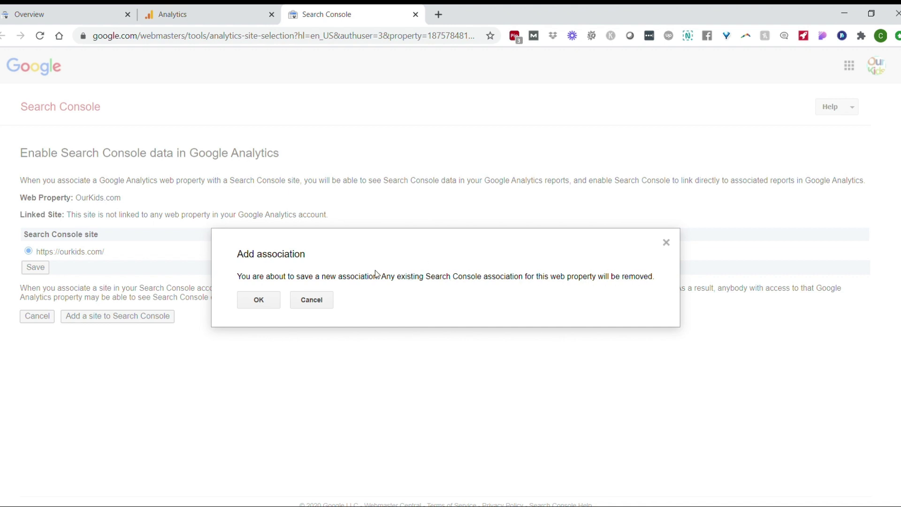
{"action": "left_click", "coordinate": [270, 302]}
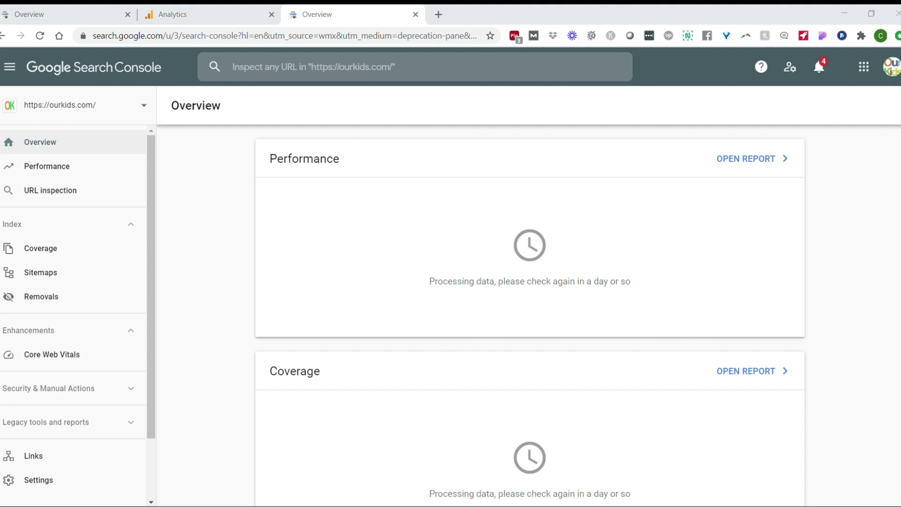
Return to Google Analytics and review the Search Console acquisition reports for Landing Pages, Countries, Devices and Queries.
{"action": "left_click", "coordinate": [206, 14]}
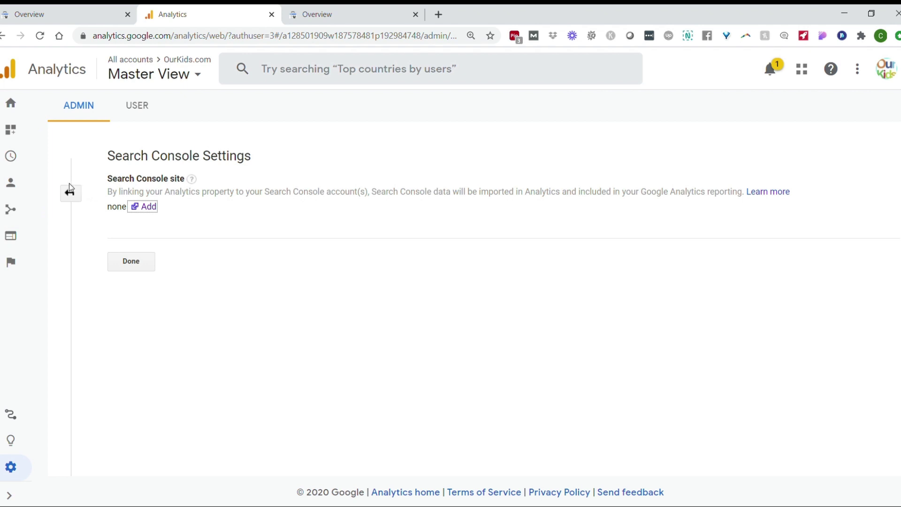
{"action": "left_click", "coordinate": [13, 216]}
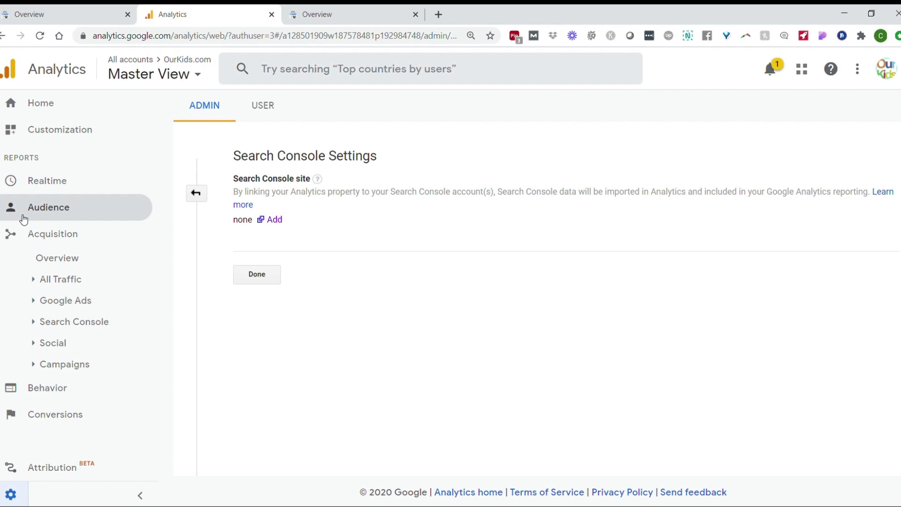
{"action": "left_click", "coordinate": [63, 325]}
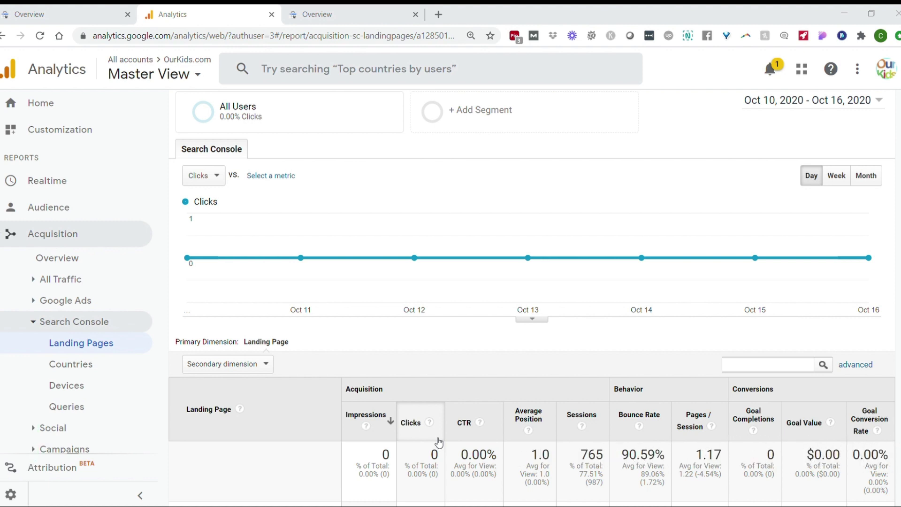
{"action": "left_click", "coordinate": [76, 369]}
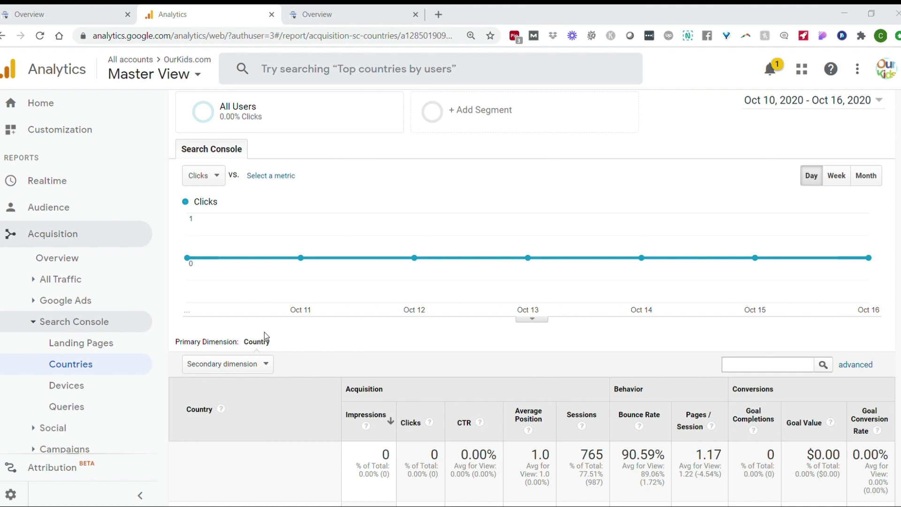
{"action": "left_click", "coordinate": [78, 384]}
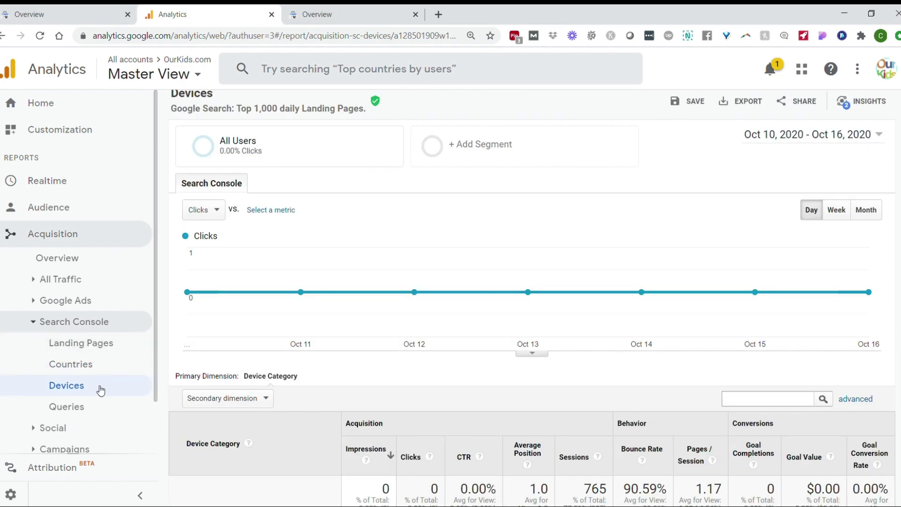
{"action": "left_click", "coordinate": [95, 408]}
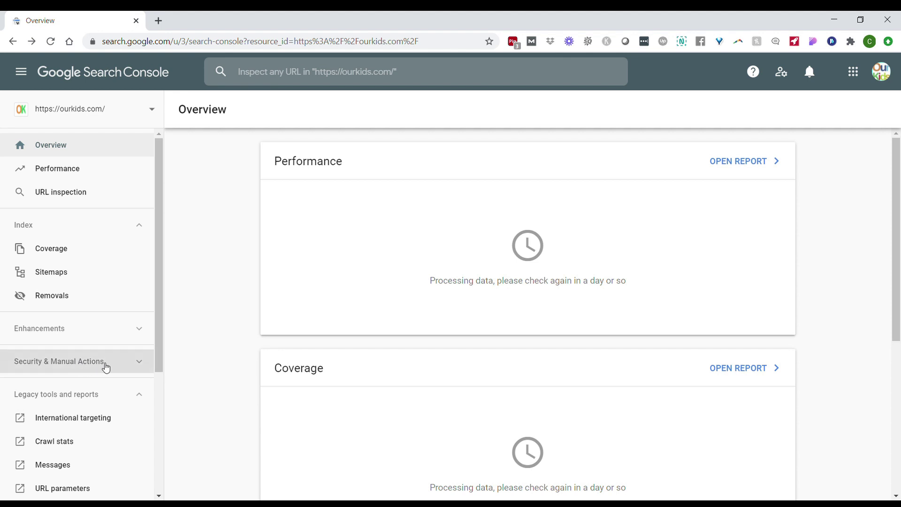
Check the Security issues report for the ourkids.com property in Search Console.
{"action": "left_click", "coordinate": [140, 362]}
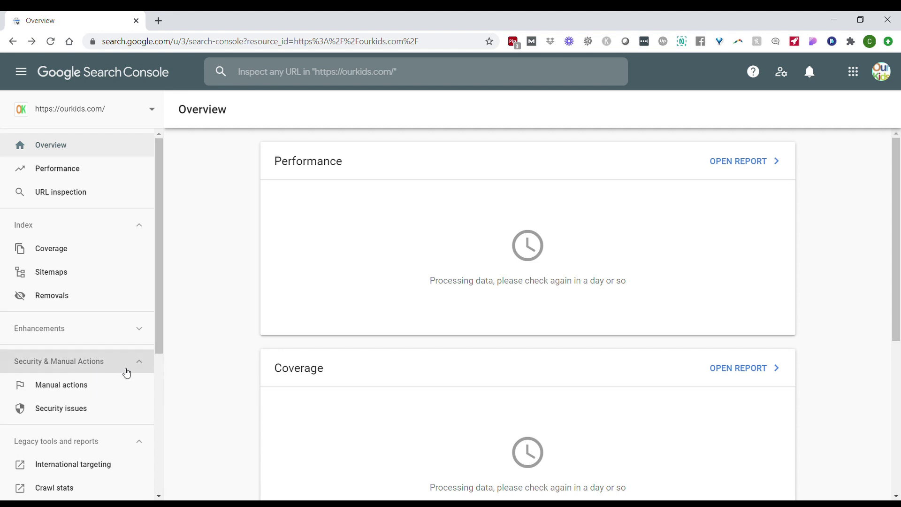
{"action": "left_click", "coordinate": [81, 409]}
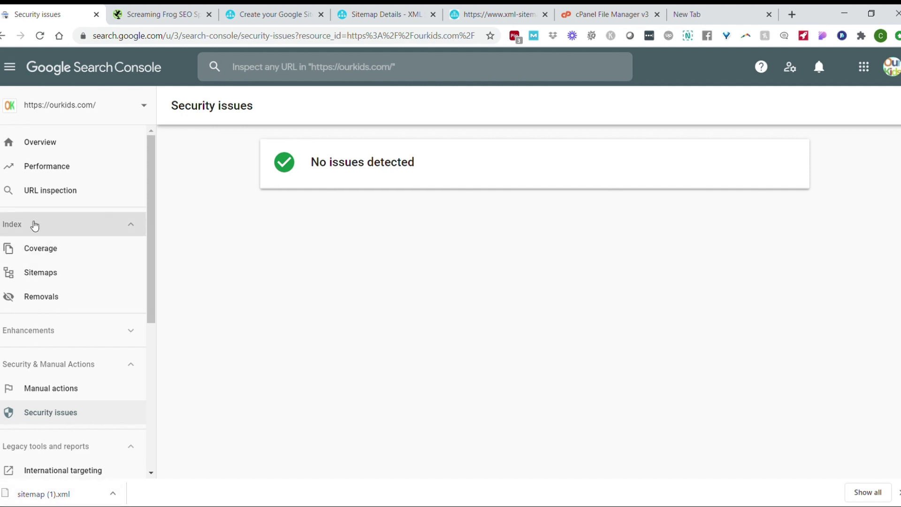
{"action": "left_click", "coordinate": [42, 273]}
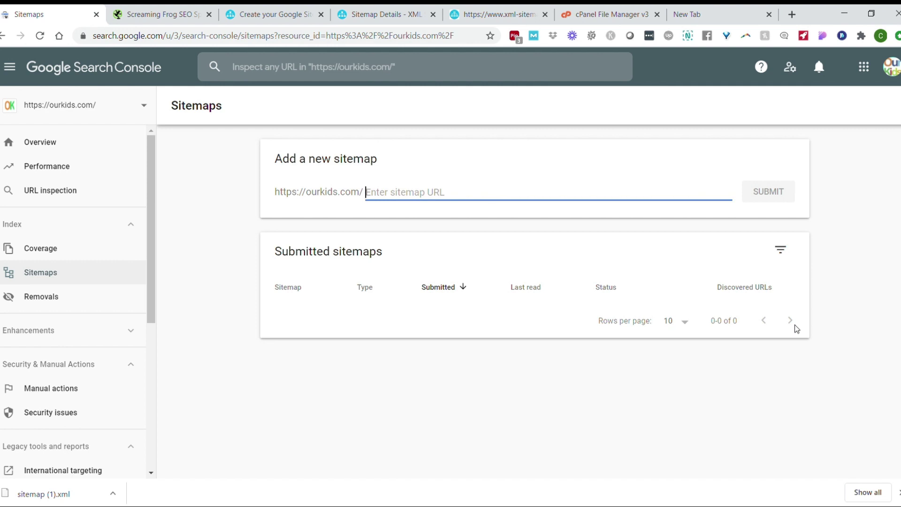
{"action": "left_click", "coordinate": [689, 9]}
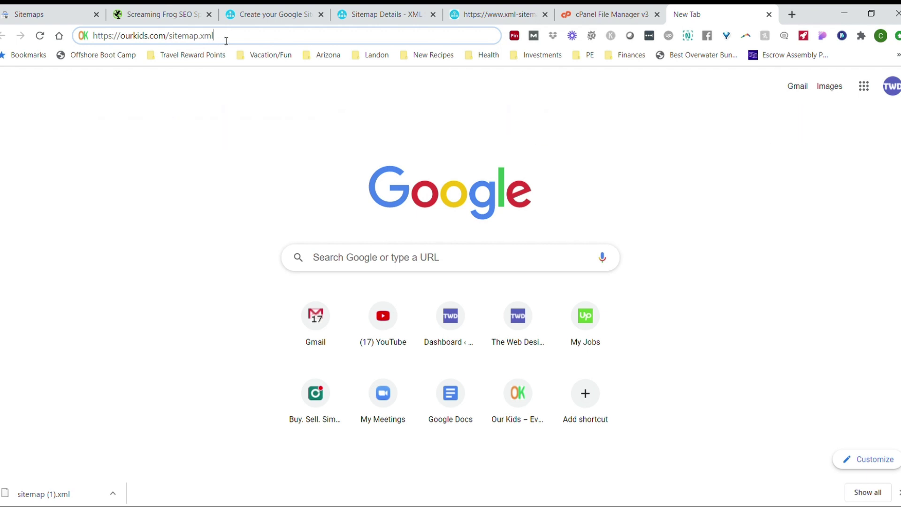
{"action": "left_click", "coordinate": [38, 14]}
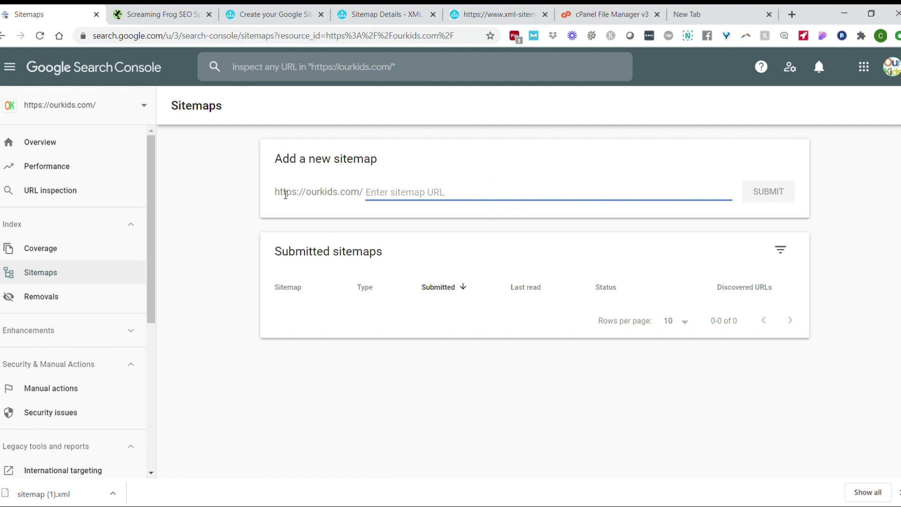
{"action": "type", "text": "sitem"}
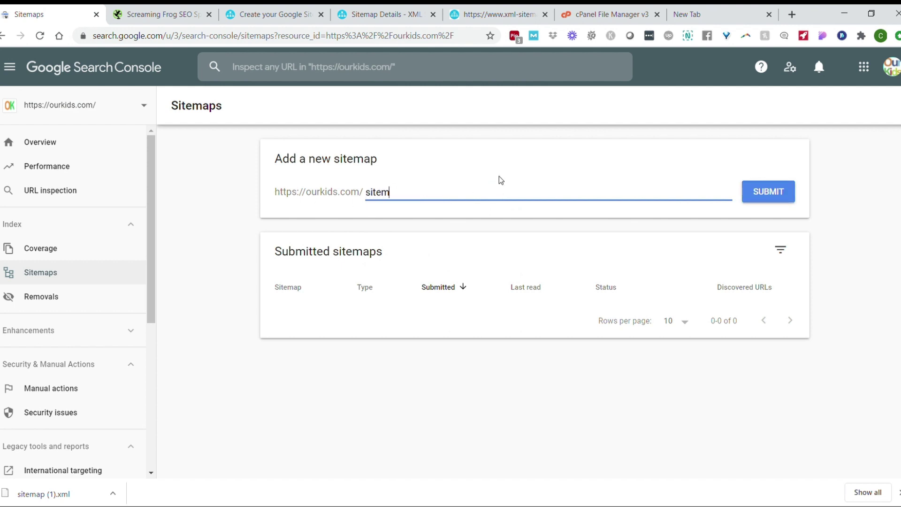
{"action": "type", "text": "ap.xml"}
{"action": "left_click", "coordinate": [673, 8]}
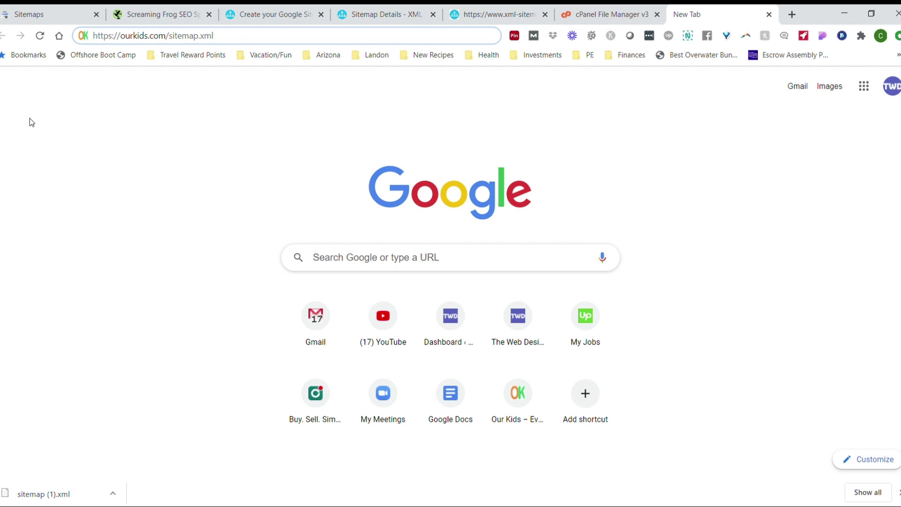
{"action": "left_click", "coordinate": [62, 9]}
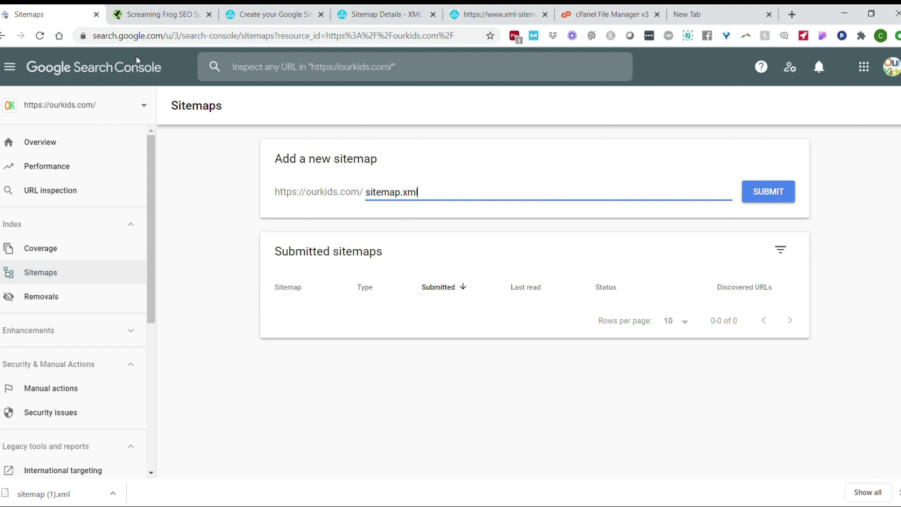
{"action": "left_click", "coordinate": [158, 9]}
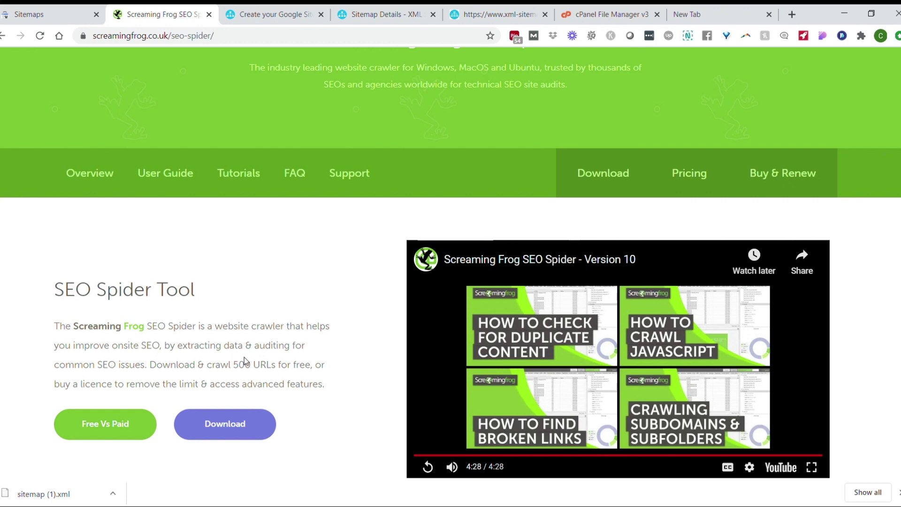
{"action": "left_click", "coordinate": [284, 8]}
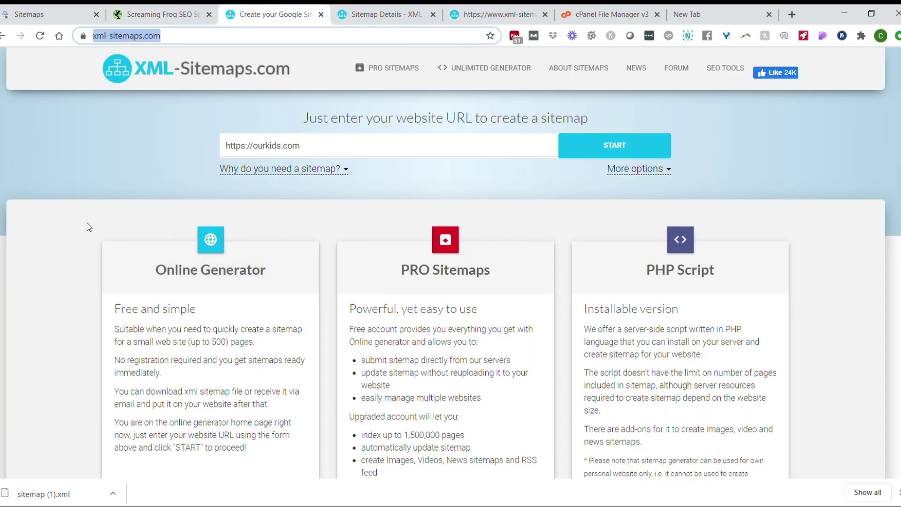
{"action": "left_click", "coordinate": [89, 182]}
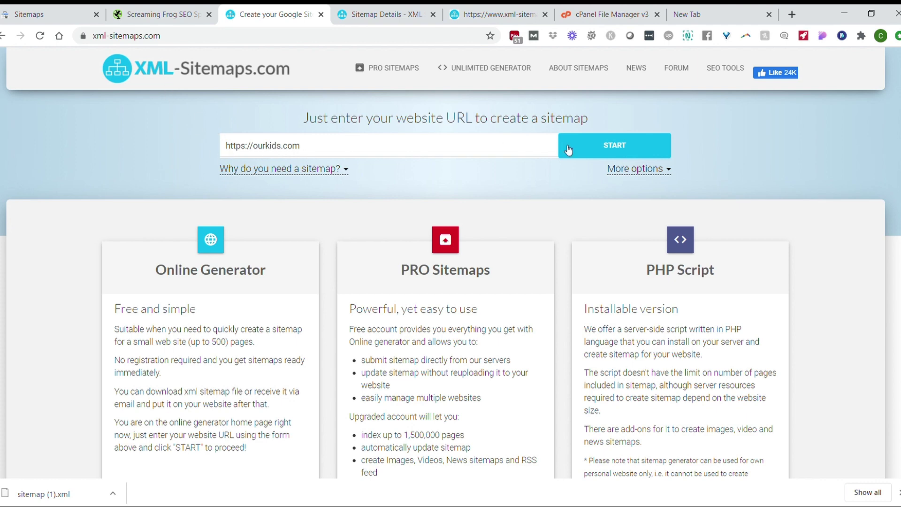
{"action": "left_click", "coordinate": [611, 150]}
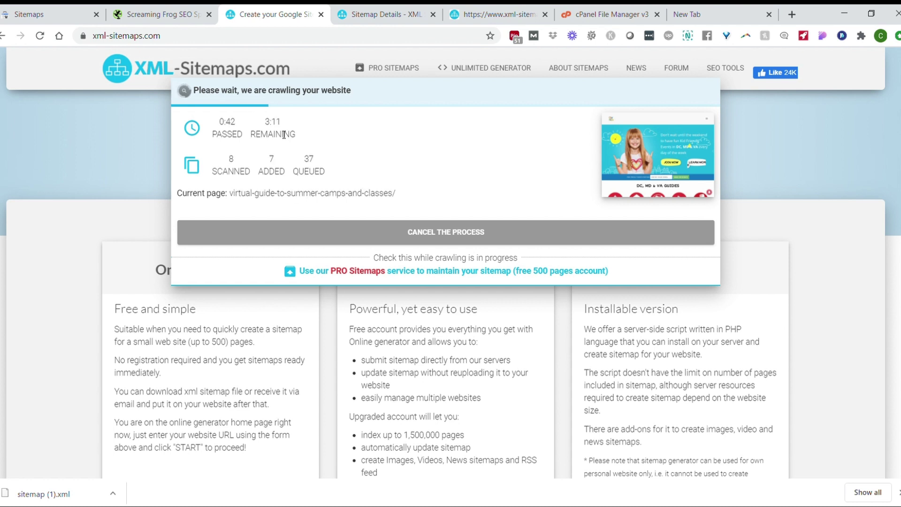
{"action": "left_click", "coordinate": [376, 10]}
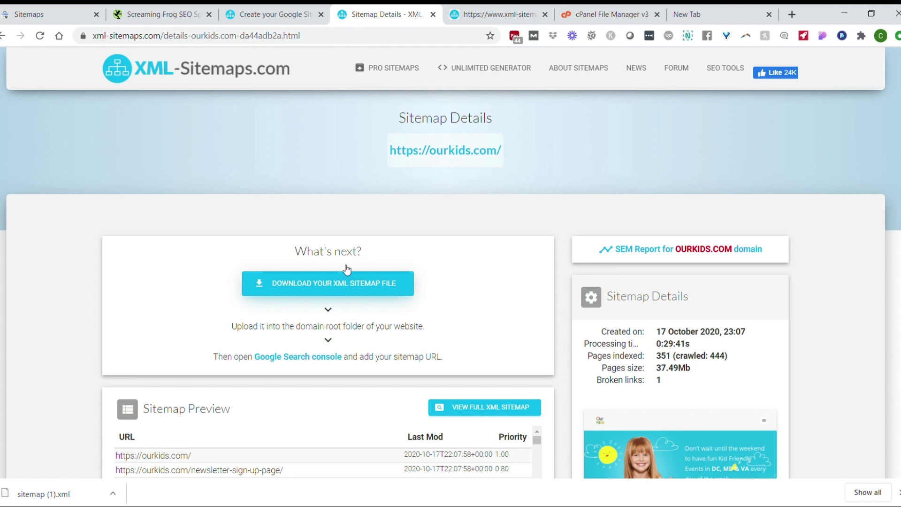
Examine the full XML sitemap generated for ourkids.com, including each page's loc, lastmod and priority tags, and highlight the cabin-camping-in-virginia entry.
{"action": "left_click", "coordinate": [494, 12]}
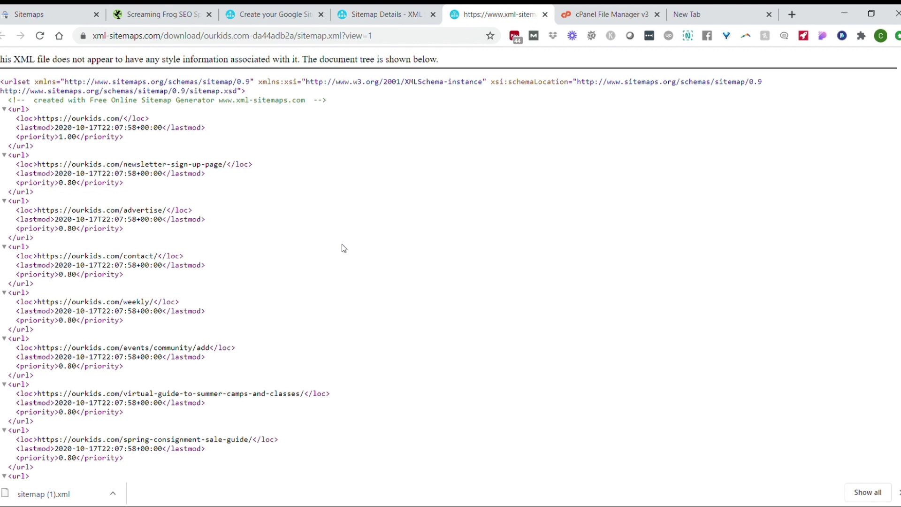
{"action": "left_click", "coordinate": [898, 492]}
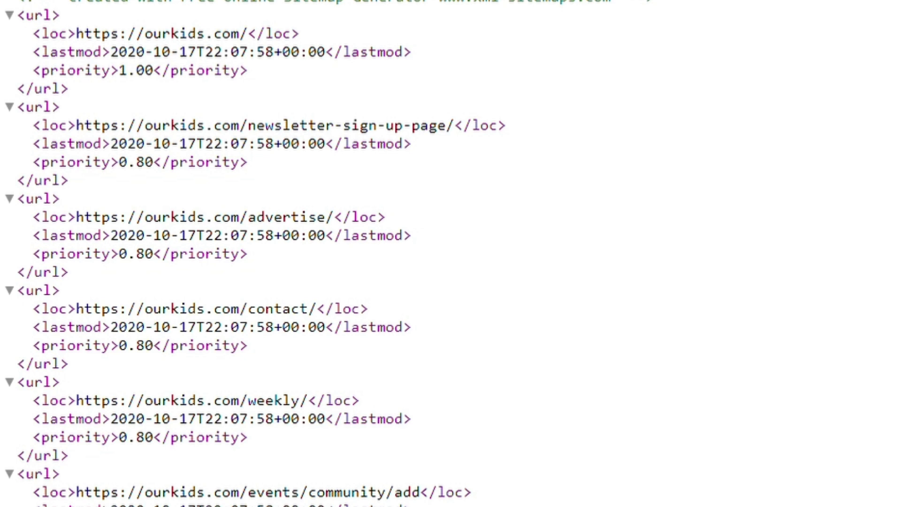
{"action": "scroll", "coordinate": [451, 253], "scroll_direction": "down", "scroll_amount": 15}
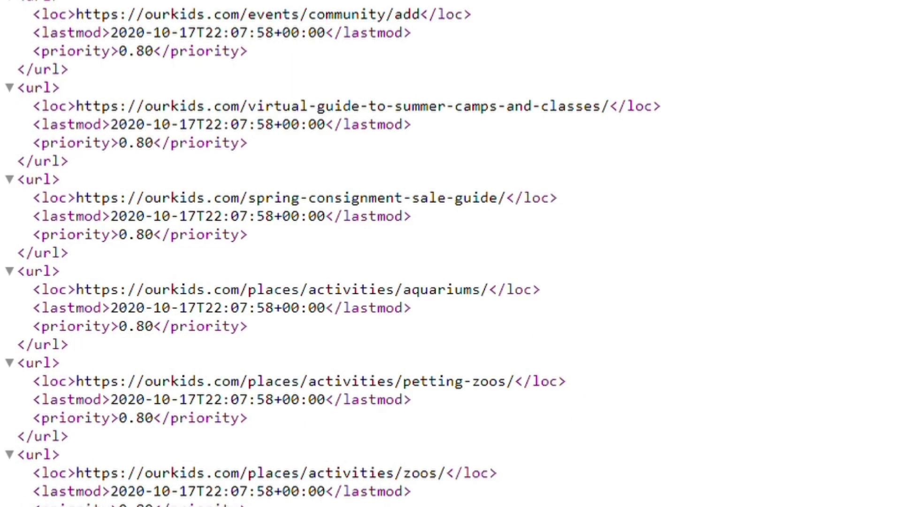
{"action": "scroll", "coordinate": [451, 253], "scroll_direction": "down", "scroll_amount": 5}
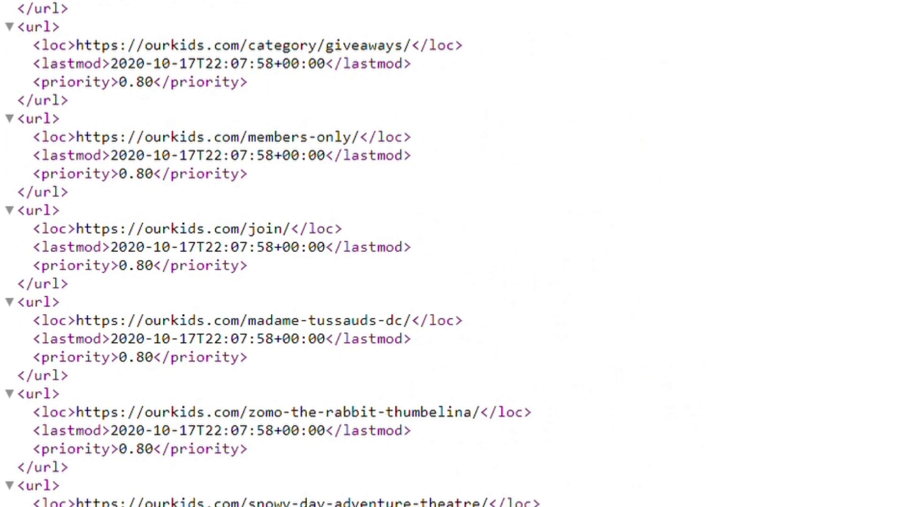
{"action": "scroll", "coordinate": [451, 254], "scroll_direction": "down", "scroll_amount": 20}
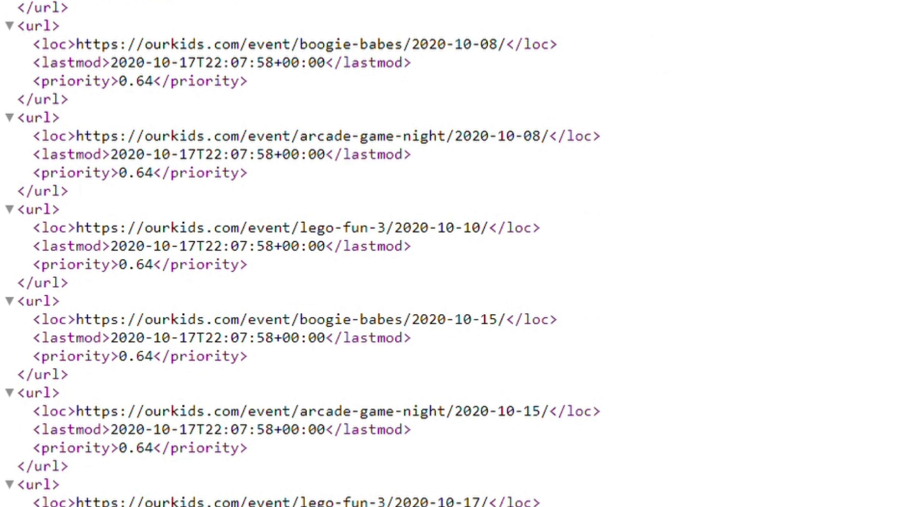
{"action": "scroll", "coordinate": [451, 253], "scroll_direction": "down", "scroll_amount": 20}
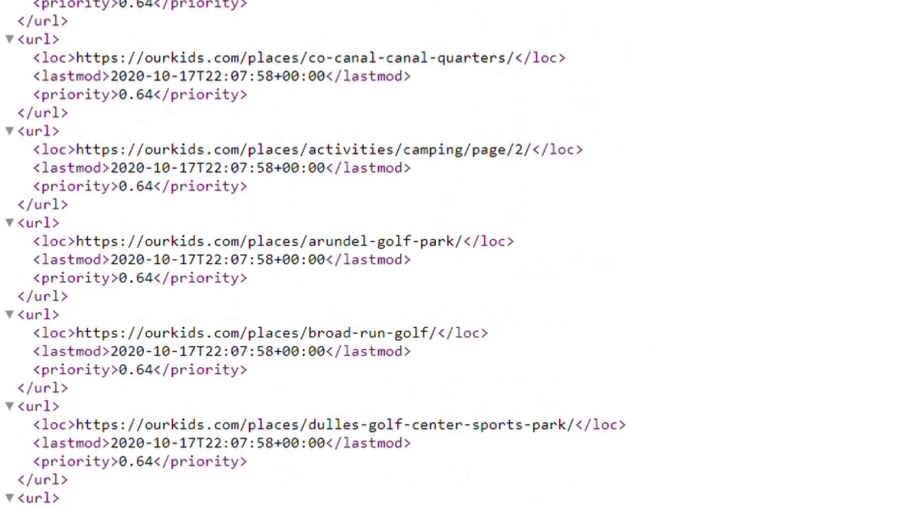
{"action": "scroll", "coordinate": [451, 254], "scroll_direction": "down", "scroll_amount": 20}
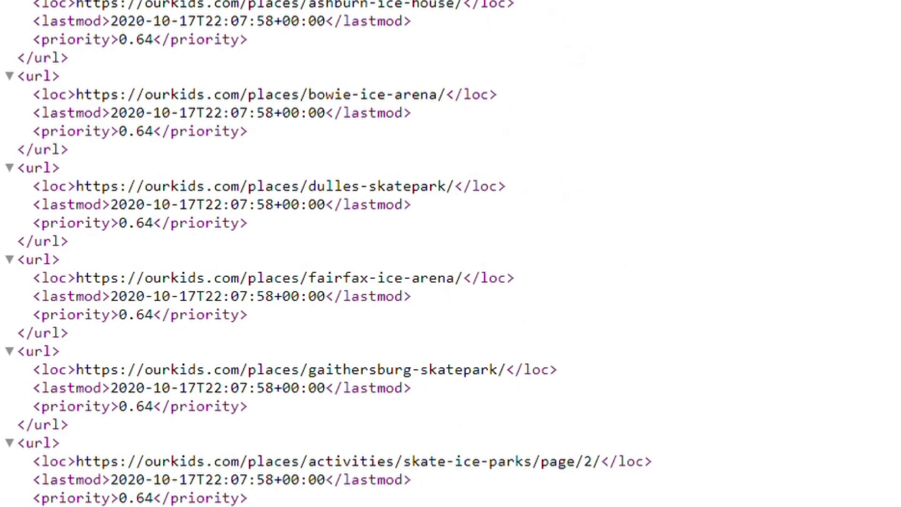
{"action": "scroll", "coordinate": [450, 254], "scroll_direction": "down", "scroll_amount": 15}
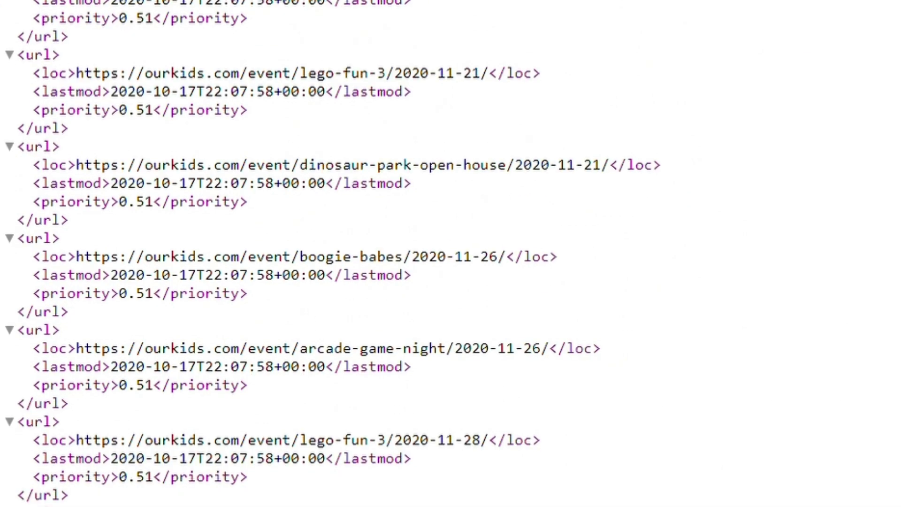
{"action": "scroll", "coordinate": [451, 254], "scroll_direction": "down", "scroll_amount": 15}
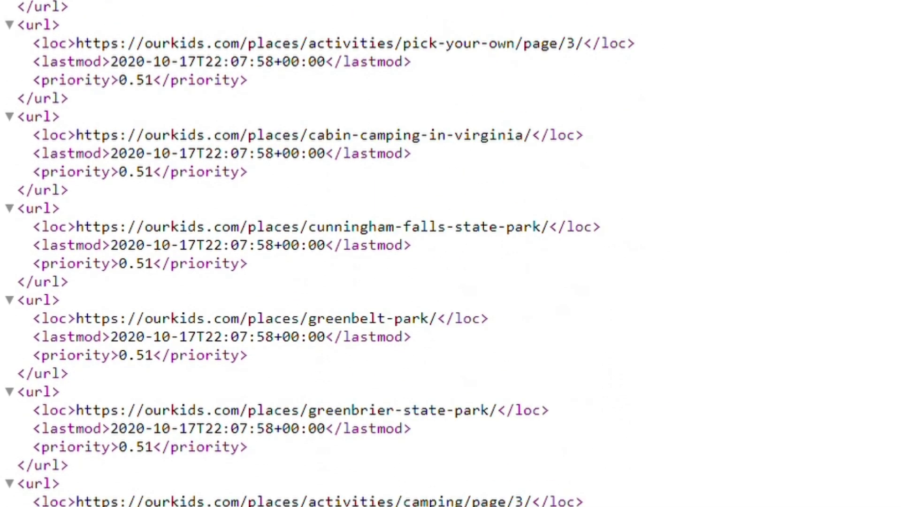
{"action": "scroll", "coordinate": [451, 254], "scroll_direction": "down", "scroll_amount": 15}
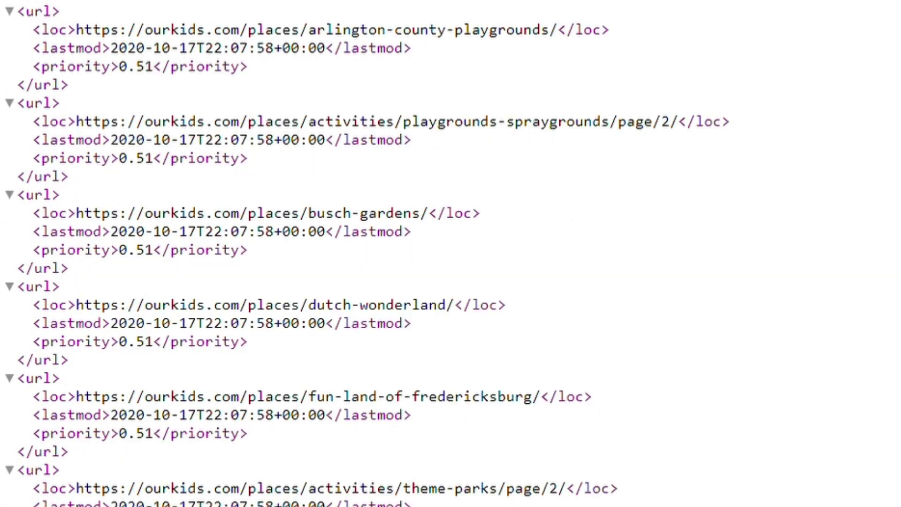
{"action": "scroll", "coordinate": [451, 254], "scroll_direction": "down", "scroll_amount": 10}
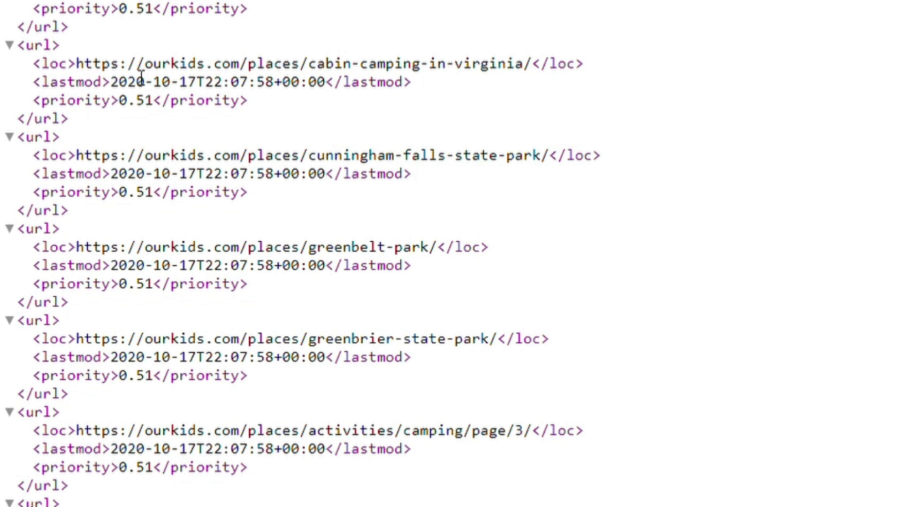
{"action": "left_click_drag", "start_coordinate": [18, 45], "coordinate": [82, 113]}
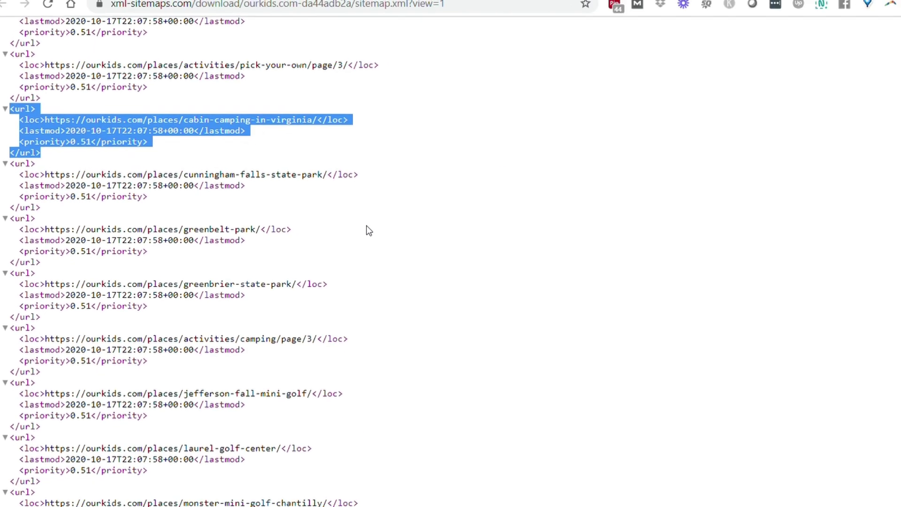
Switch to cPanel File Manager, choose sitemap.xml for upload to the public_html/ourkids folder, and decline overwriting the existing file.
{"action": "left_click", "coordinate": [61, 9]}
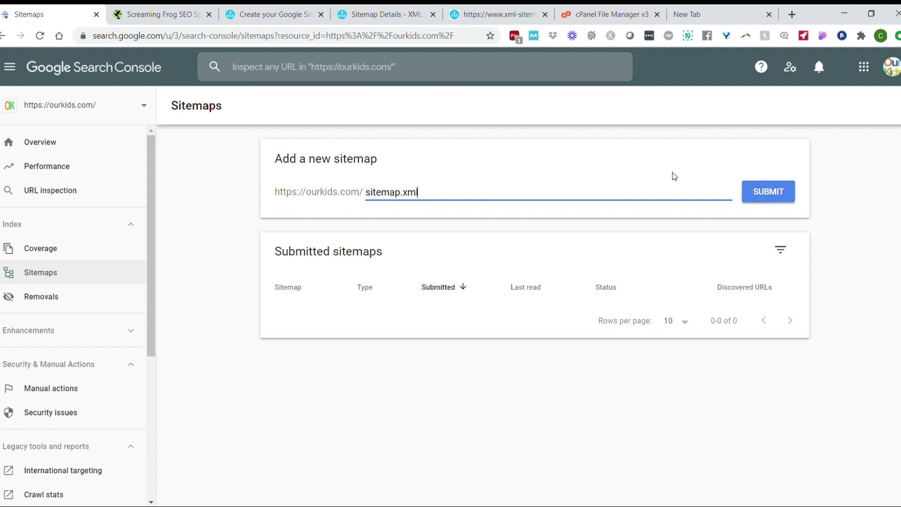
{"action": "left_click", "coordinate": [610, 14]}
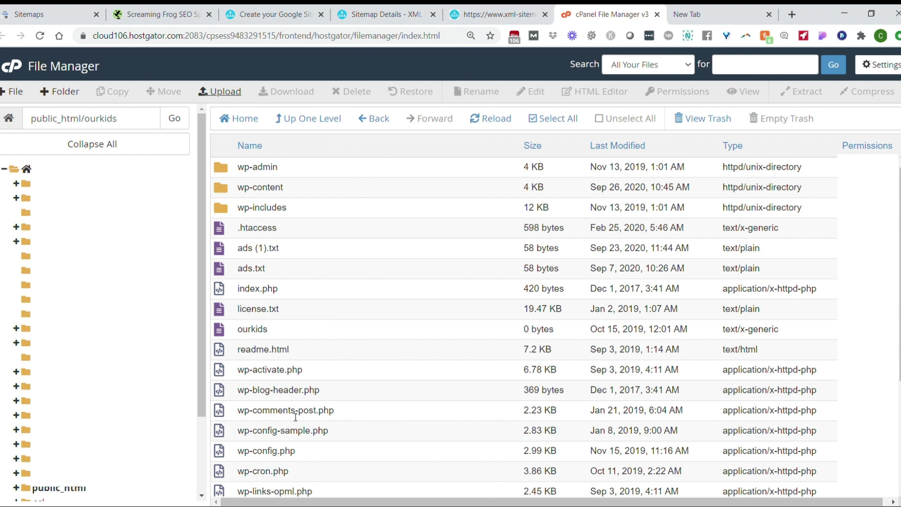
{"action": "left_click", "coordinate": [225, 93]}
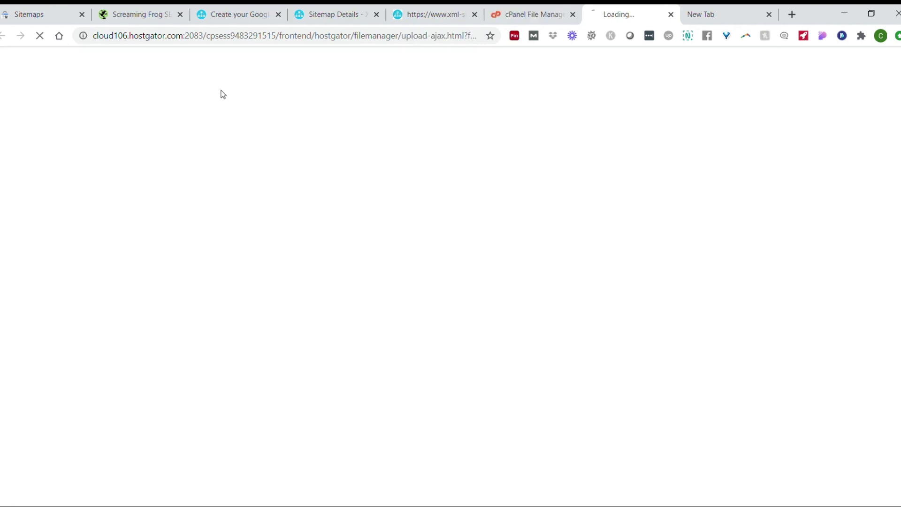
{"action": "left_click", "coordinate": [453, 281]}
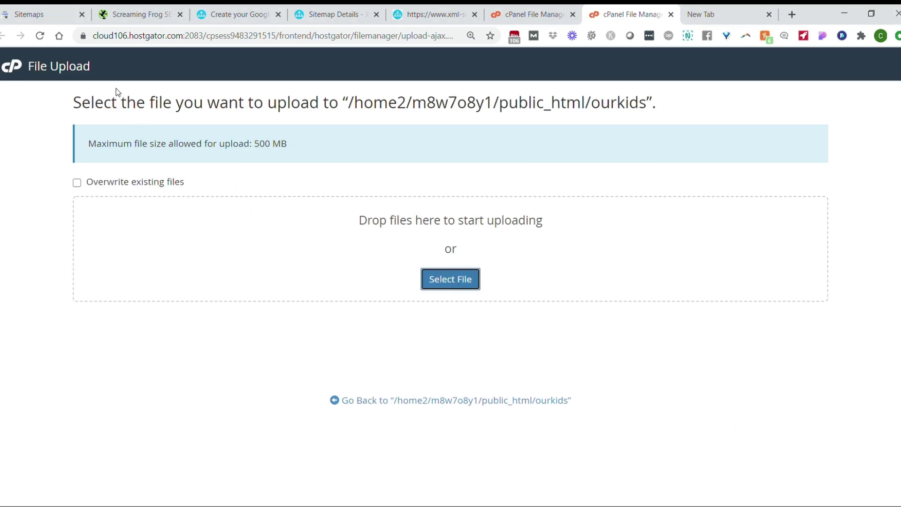
{"action": "left_click", "coordinate": [479, 296]}
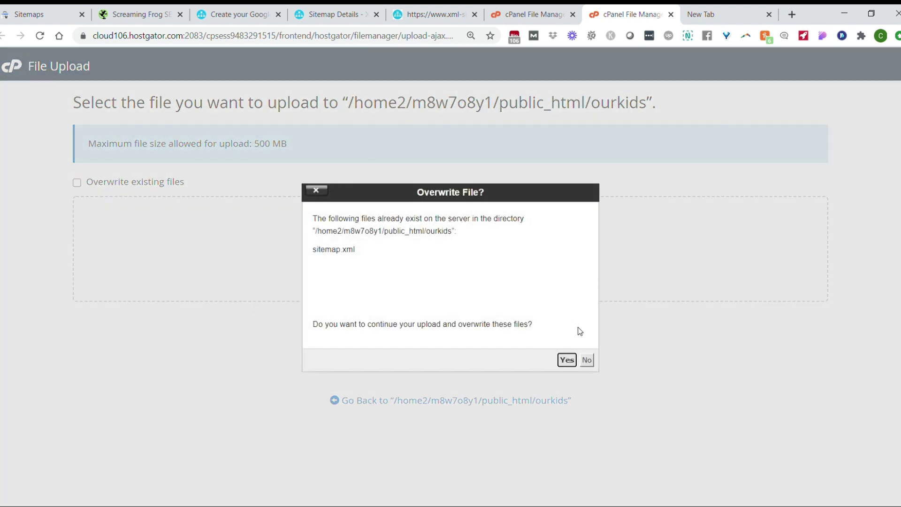
{"action": "left_click", "coordinate": [587, 360]}
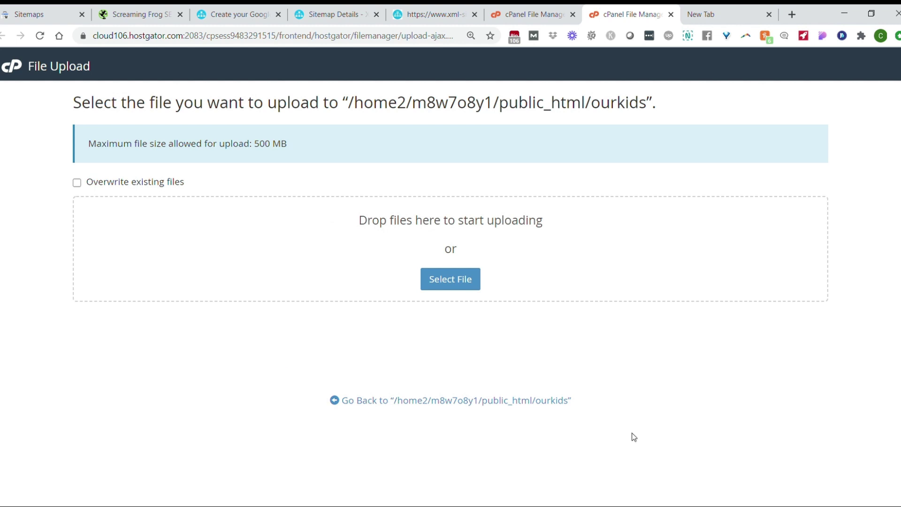
{"action": "left_click", "coordinate": [39, 9]}
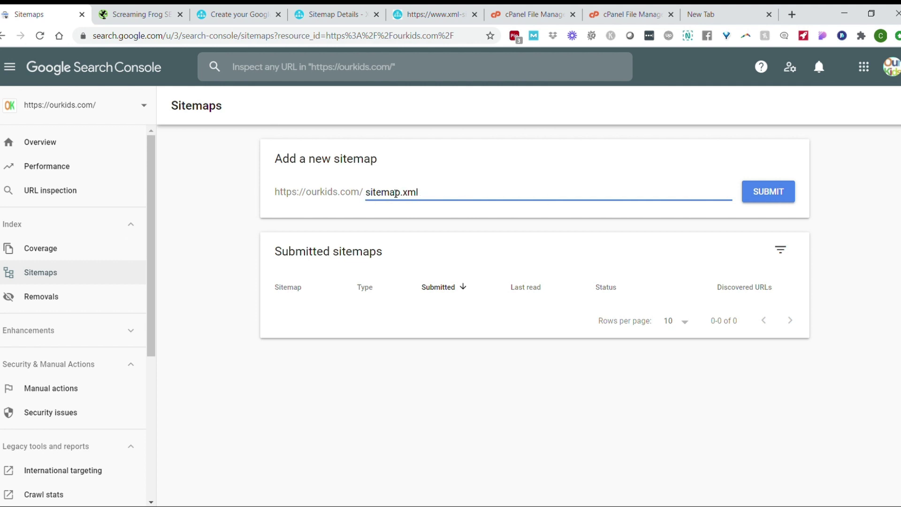
{"action": "left_click", "coordinate": [777, 195]}
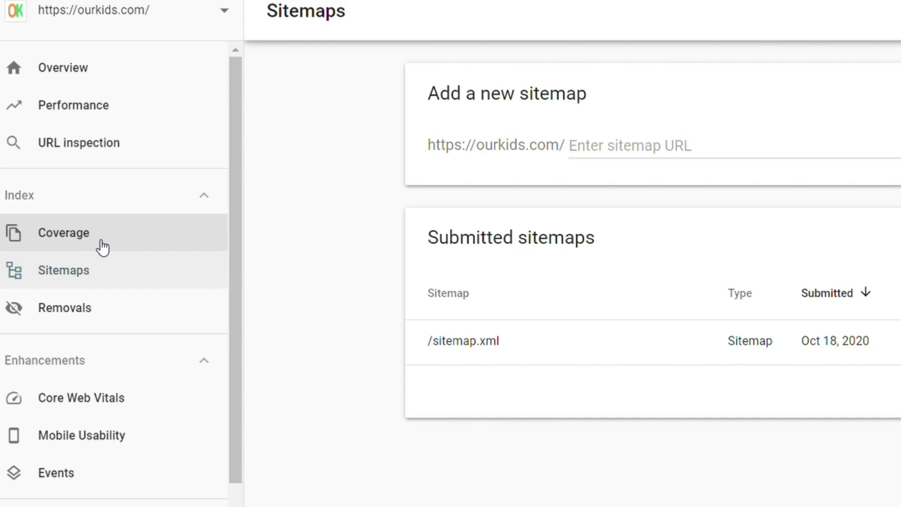
Open the Coverage report and show the Valid with warnings, Valid and Excluded pages in the chart, then hide them again, leaving only Error.
{"action": "left_click", "coordinate": [133, 240]}
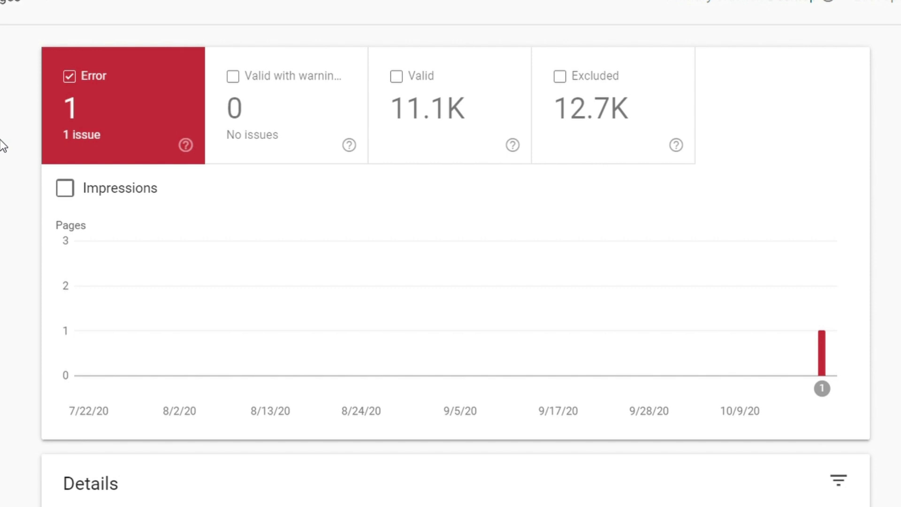
{"action": "left_click", "coordinate": [277, 89]}
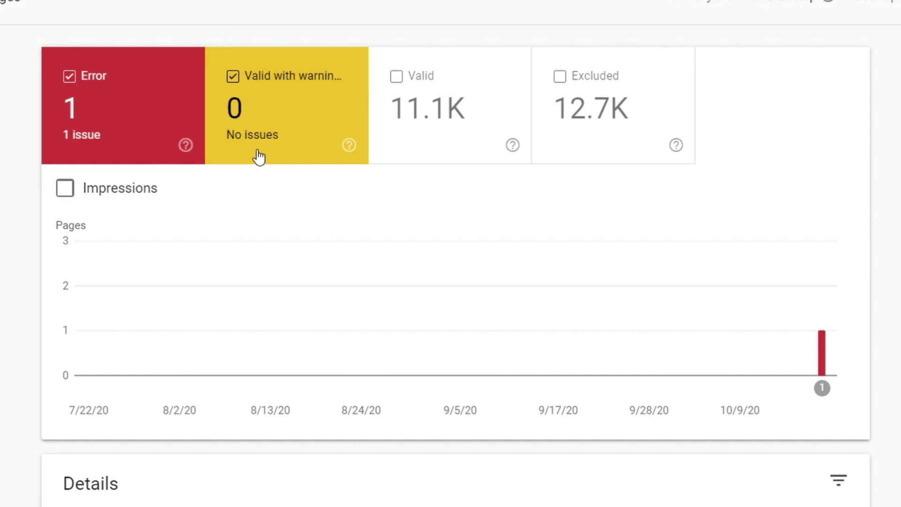
{"action": "left_click", "coordinate": [412, 132]}
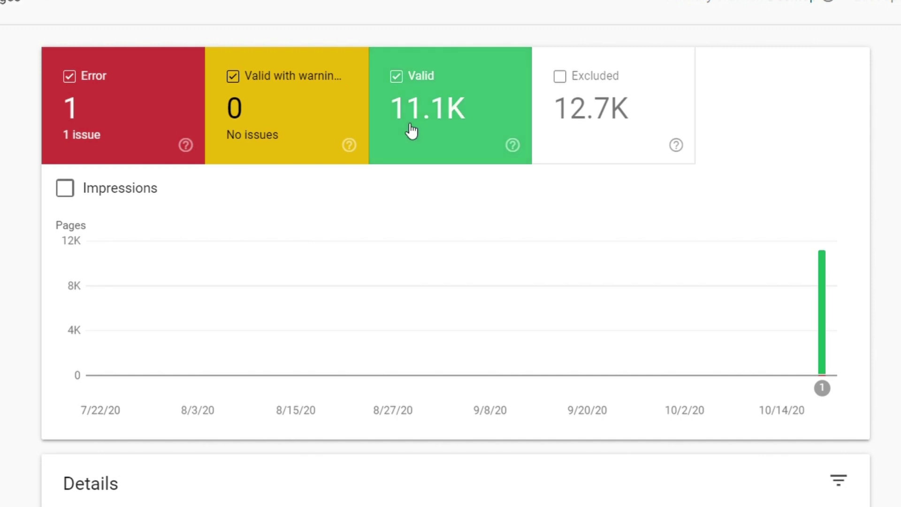
{"action": "left_click", "coordinate": [604, 112]}
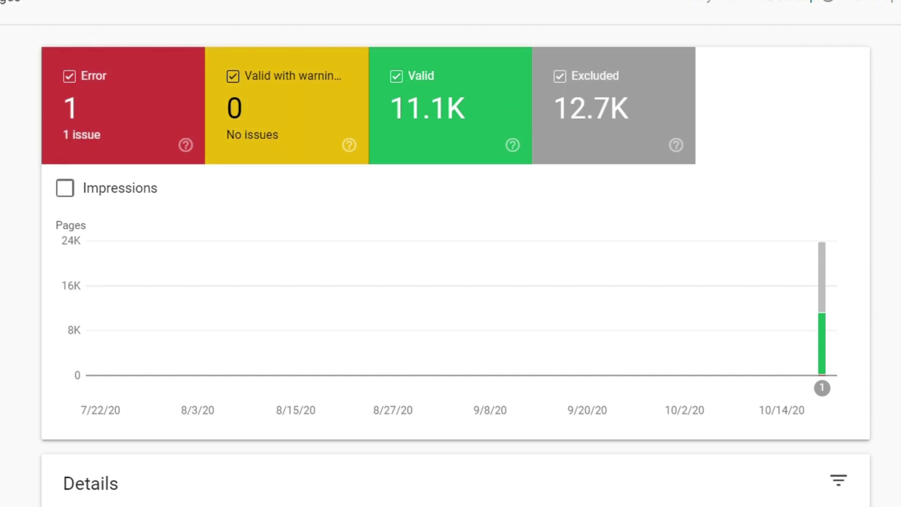
{"action": "left_click", "coordinate": [302, 102]}
{"action": "left_click", "coordinate": [458, 106]}
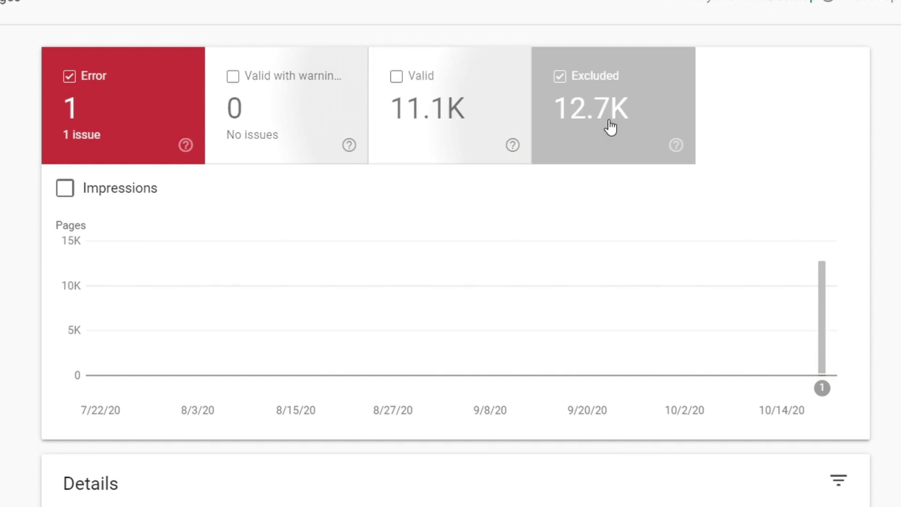
{"action": "left_click", "coordinate": [613, 126]}
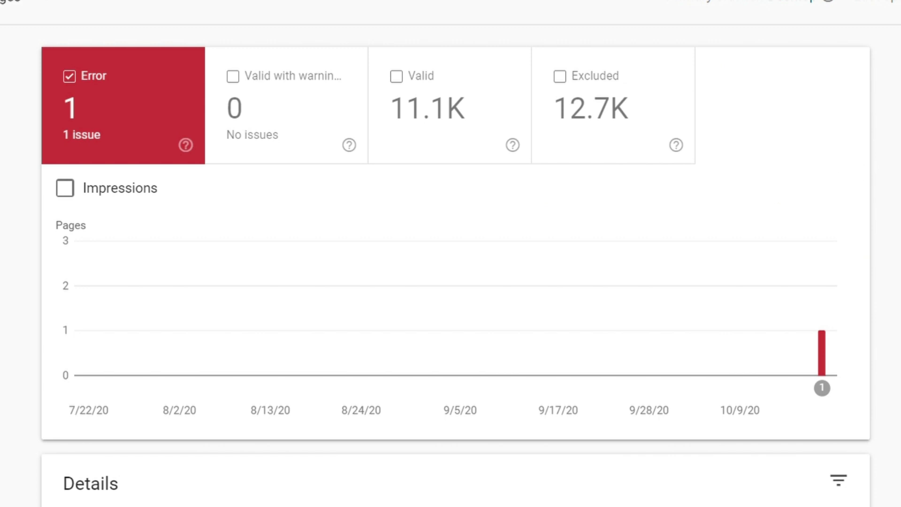
Open the Server error (5xx) issue from the Coverage details and examine its validation option, affected pages chart and example URLs.
{"action": "scroll", "coordinate": [451, 254], "scroll_direction": "down", "scroll_amount": 4}
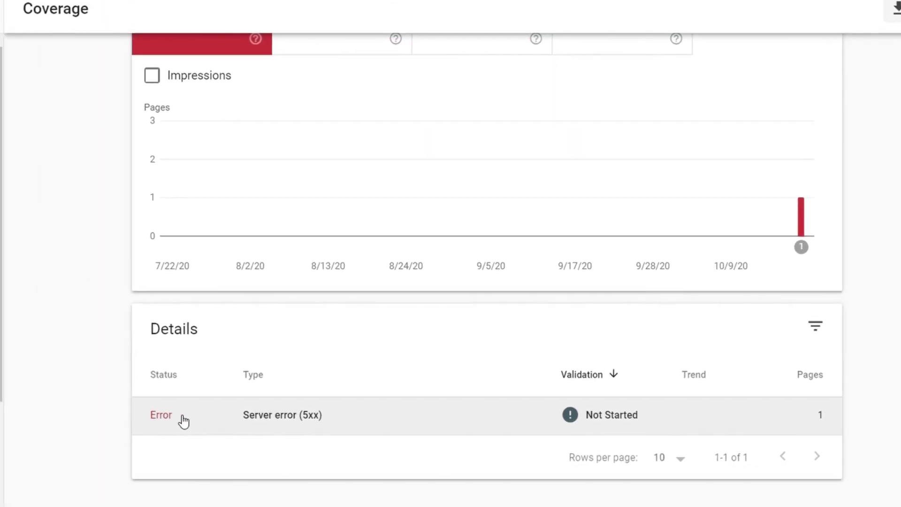
{"action": "left_click", "coordinate": [230, 419]}
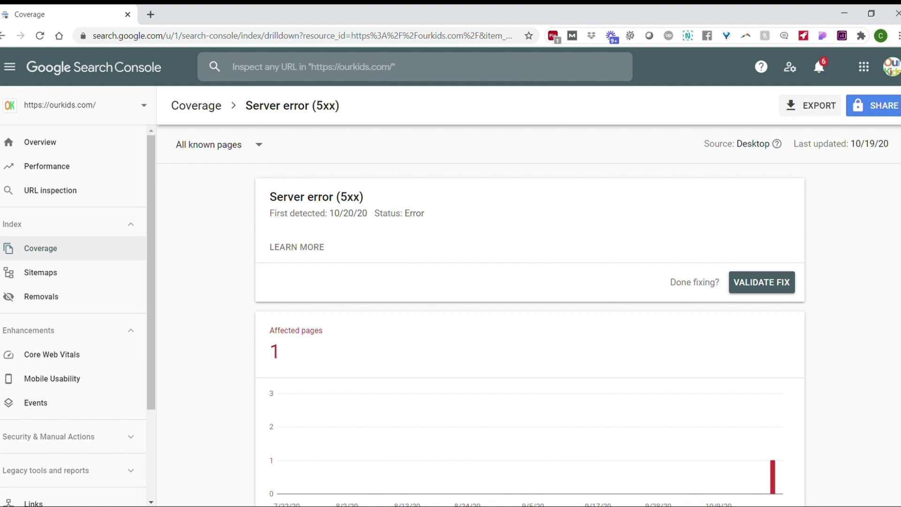
{"action": "scroll", "coordinate": [530, 315], "scroll_direction": "down", "scroll_amount": 3}
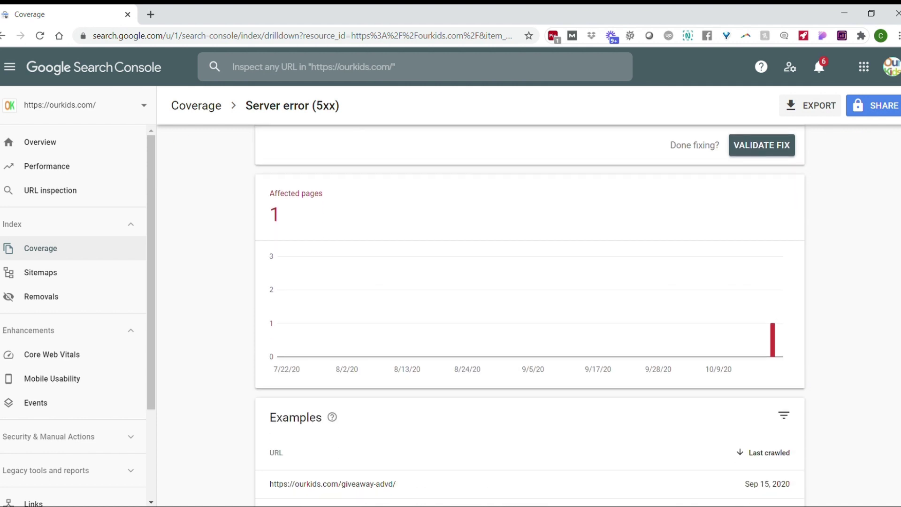
{"action": "scroll", "coordinate": [477, 457], "scroll_direction": "down", "scroll_amount": 1}
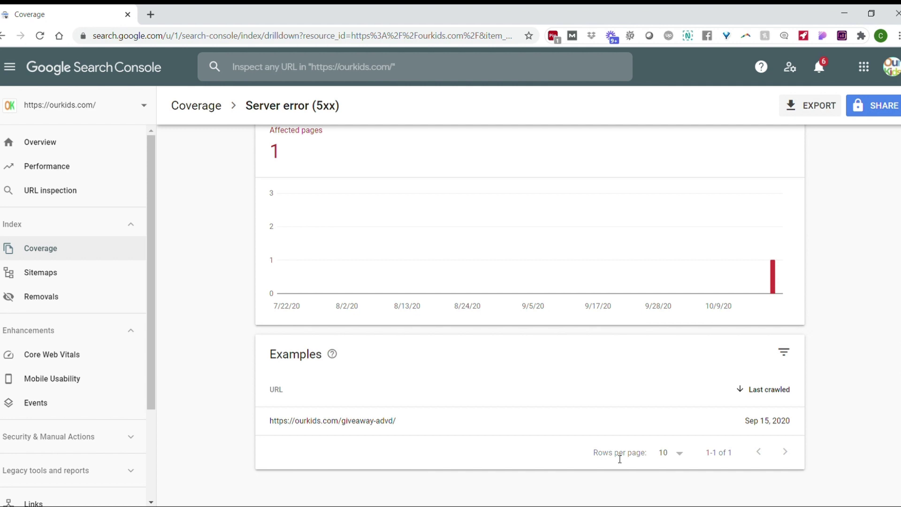
{"action": "scroll", "coordinate": [746, 443], "scroll_direction": "up", "scroll_amount": 5}
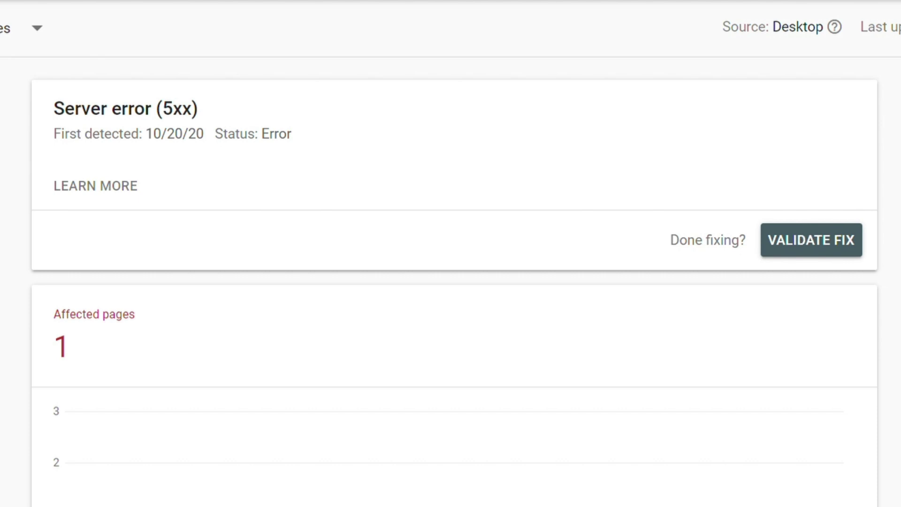
{"action": "scroll", "coordinate": [451, 253], "scroll_direction": "down", "scroll_amount": 6}
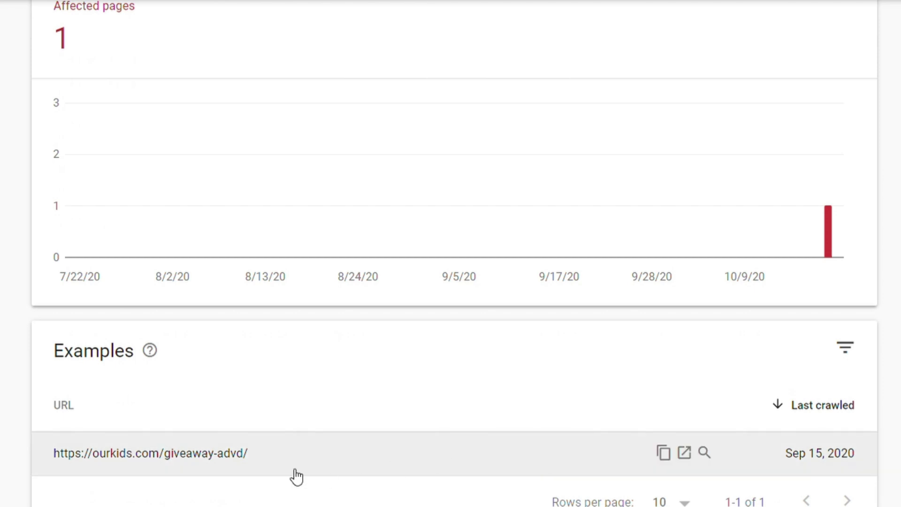
{"action": "mouse_move", "coordinate": [663, 461]}
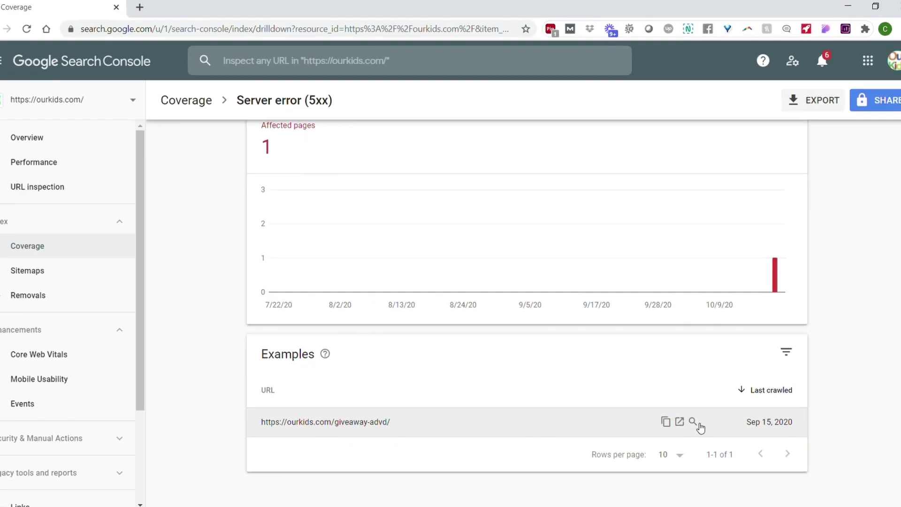
{"action": "left_click", "coordinate": [398, 431]}
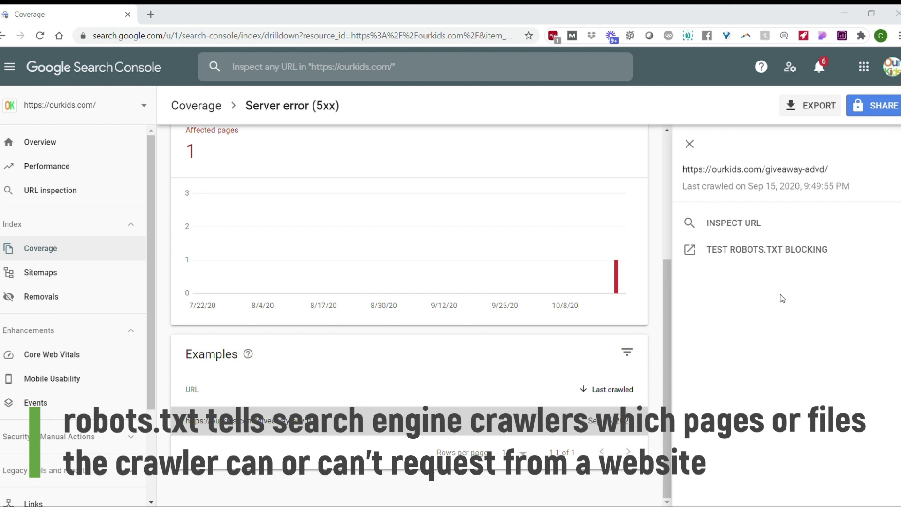
{"action": "left_click", "coordinate": [764, 254]}
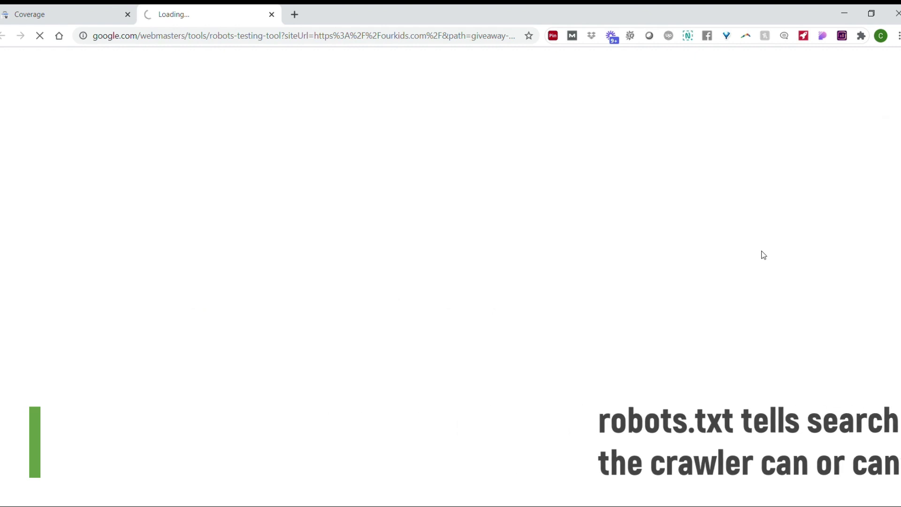
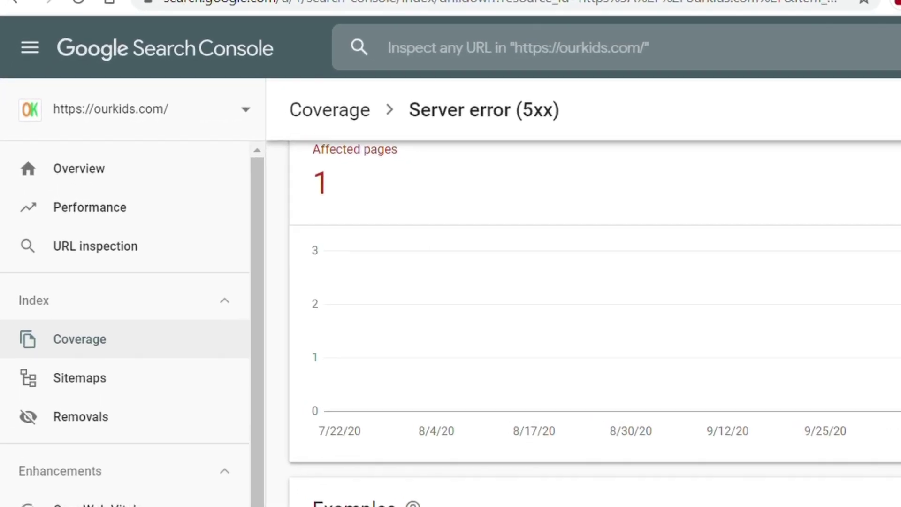
Check the Server error (5xx) issue's summary and validation option again and return to the Coverage report.
{"action": "left_click", "coordinate": [219, 283]}
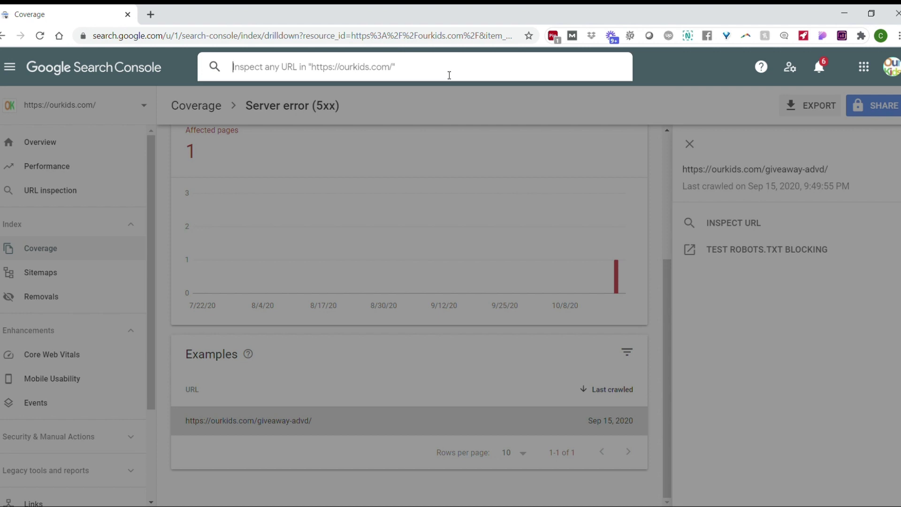
{"action": "left_click", "coordinate": [493, 216]}
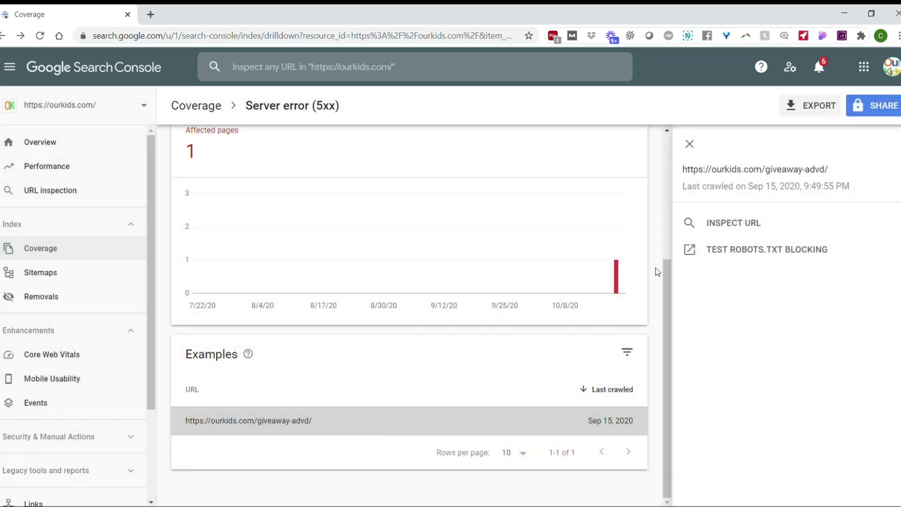
{"action": "scroll", "coordinate": [658, 272], "scroll_direction": "up", "scroll_amount": 4}
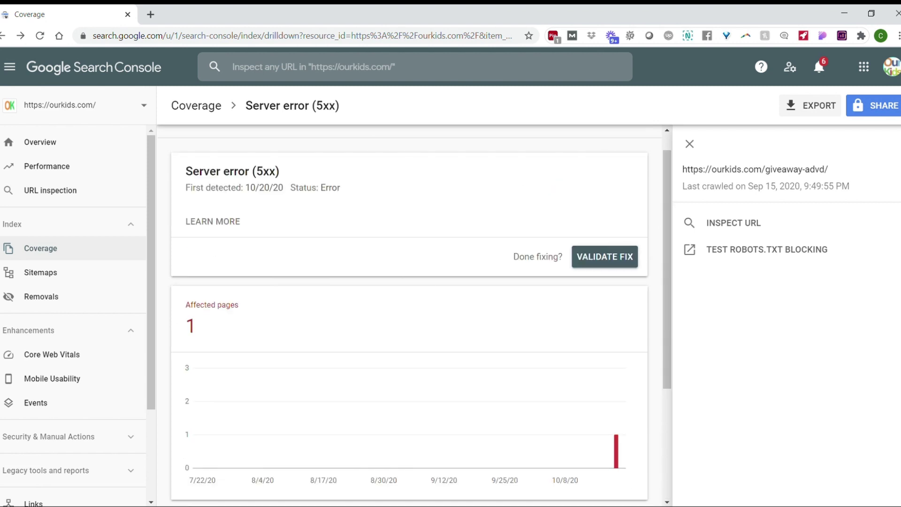
{"action": "left_click", "coordinate": [3, 36]}
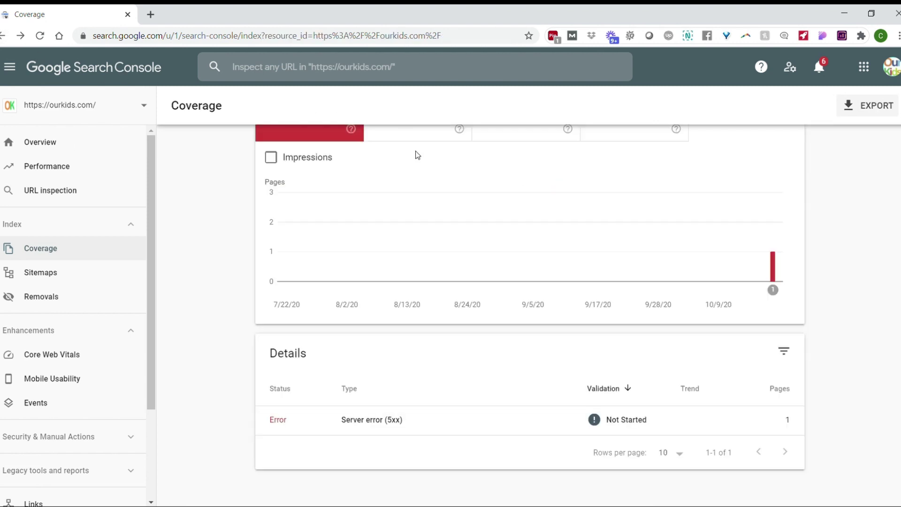
Show only the Valid with warnings pages in the Coverage report's chart and details.
{"action": "scroll", "coordinate": [429, 143], "scroll_direction": "up", "scroll_amount": 1}
{"action": "left_click", "coordinate": [417, 159]}
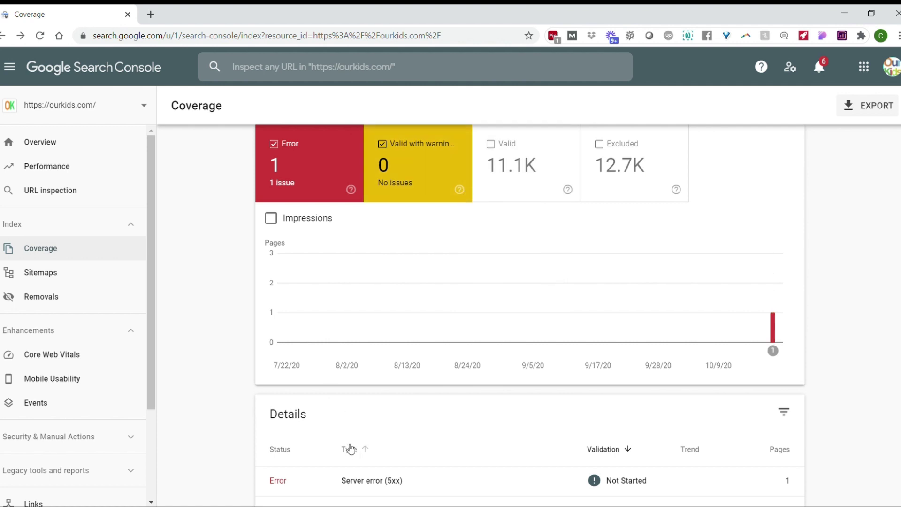
{"action": "left_click", "coordinate": [330, 184]}
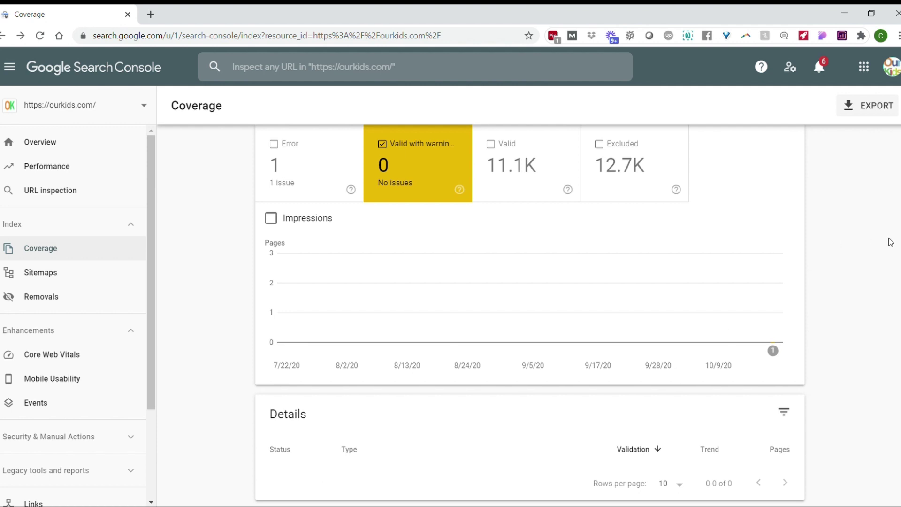
{"action": "scroll", "coordinate": [896, 207], "scroll_direction": "up", "scroll_amount": 2}
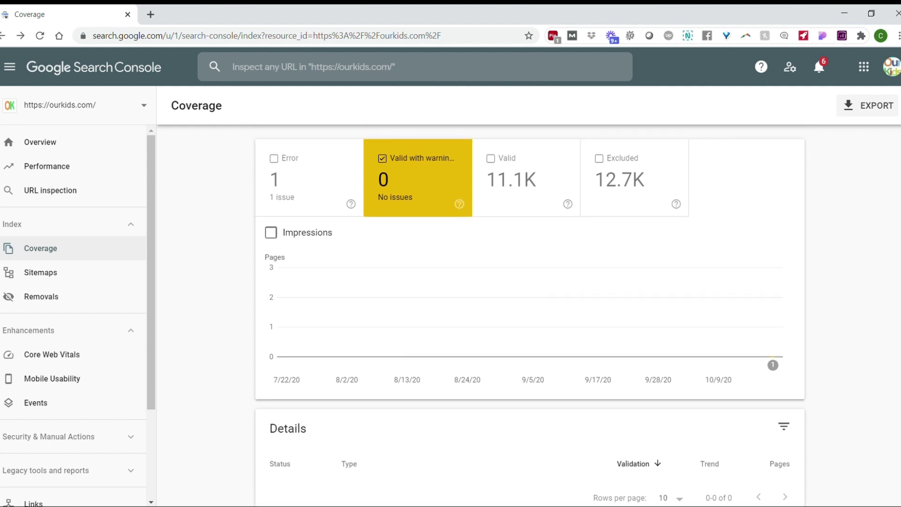
{"action": "mouse_move", "coordinate": [465, 232]}
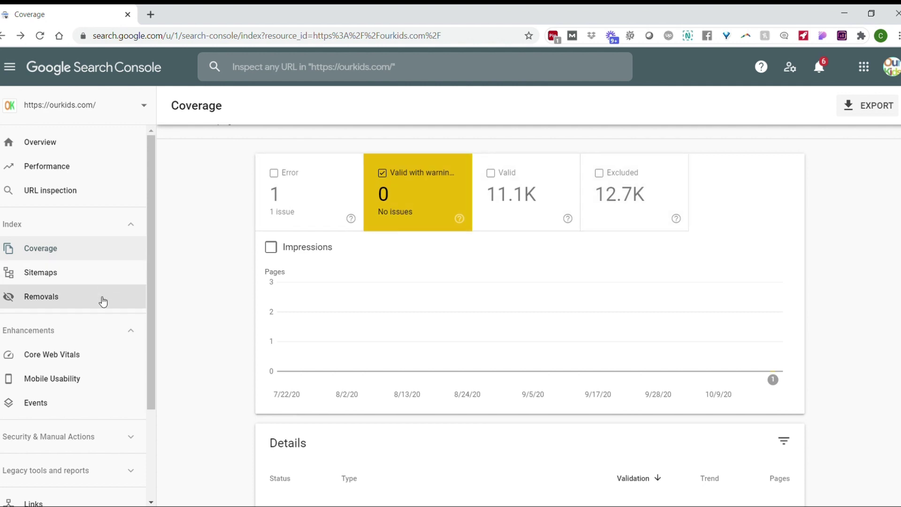
Open the Removals page, view the new temporary URL removal request form, and cancel it.
{"action": "left_click", "coordinate": [101, 299]}
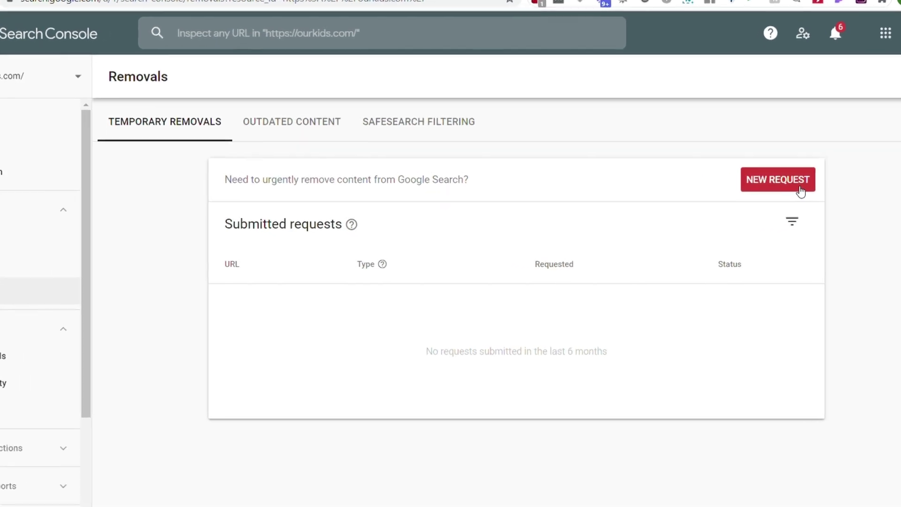
{"action": "left_click", "coordinate": [800, 189]}
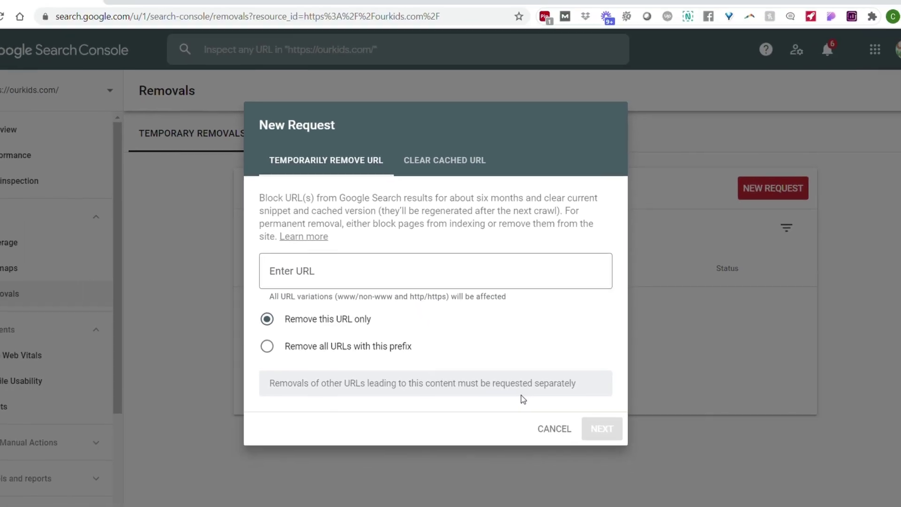
{"action": "left_click", "coordinate": [556, 428]}
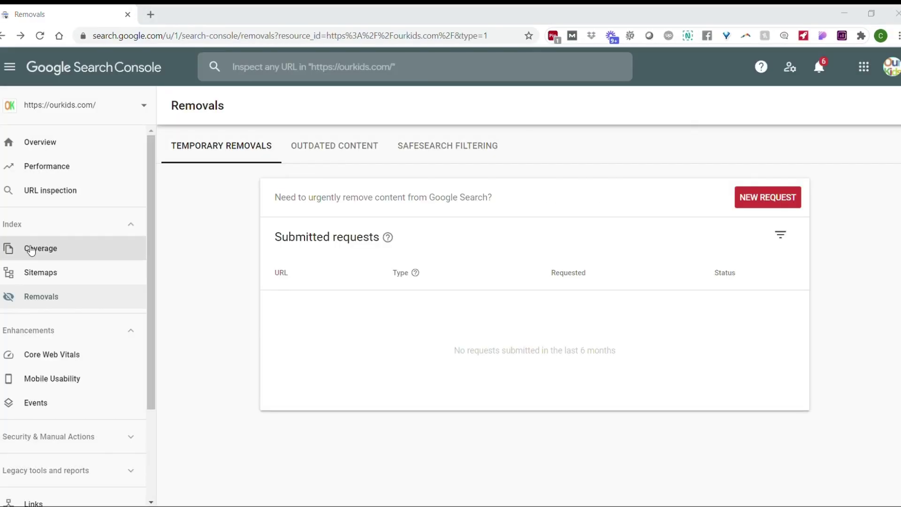
Return to the Coverage report and show only the Valid pages in its chart and details.
{"action": "left_click", "coordinate": [93, 259]}
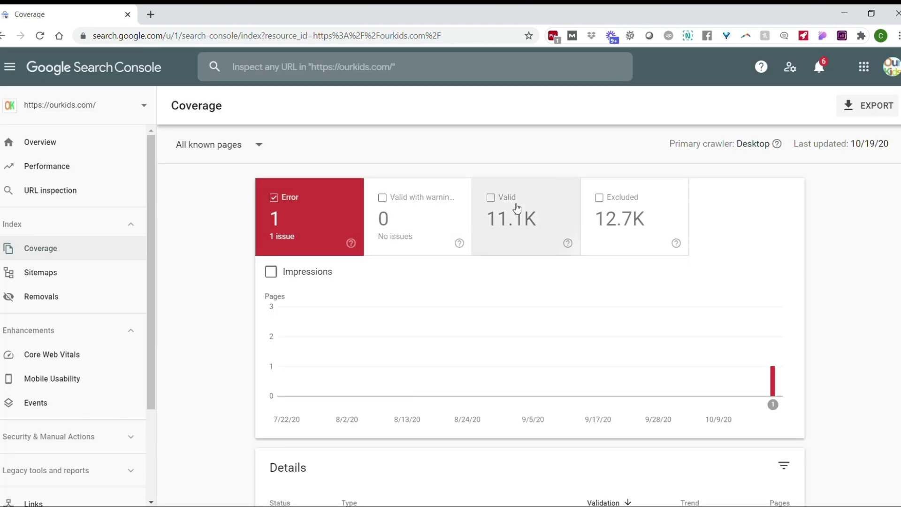
{"action": "left_click", "coordinate": [517, 208]}
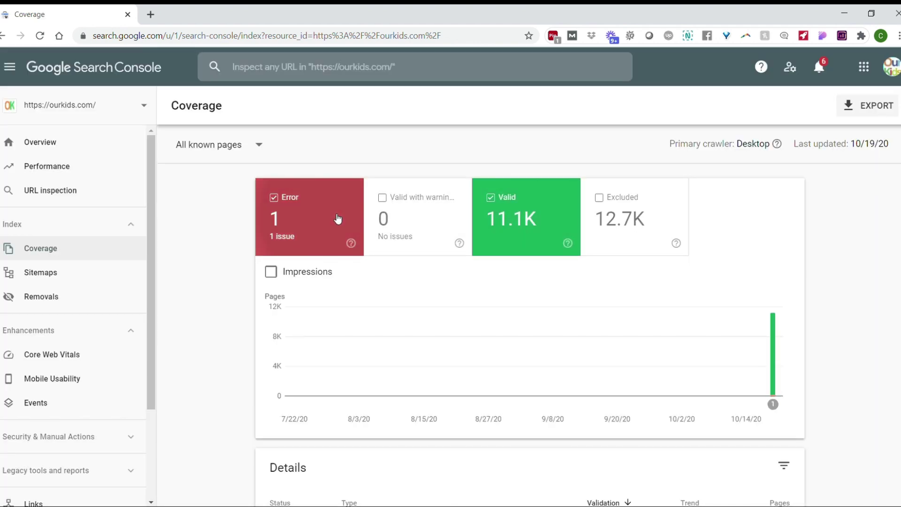
{"action": "left_click", "coordinate": [349, 218]}
{"action": "scroll", "coordinate": [885, 238], "scroll_direction": "down", "scroll_amount": 2}
{"action": "scroll", "coordinate": [529, 305], "scroll_direction": "up", "scroll_amount": 2}
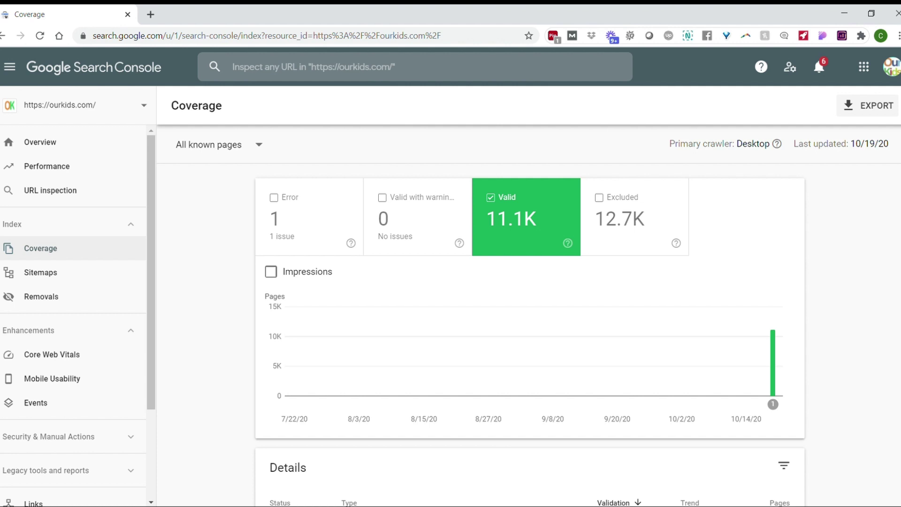
{"action": "scroll", "coordinate": [458, 369], "scroll_direction": "down", "scroll_amount": 3}
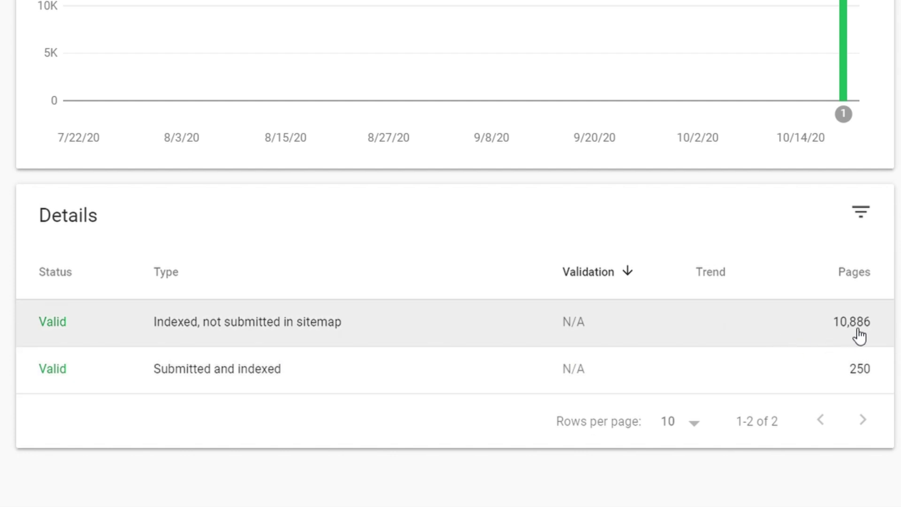
Open the "Indexed, not submitted in sitemap" entry and set its example URL list to 100 rows per page.
{"action": "left_click", "coordinate": [297, 322]}
{"action": "scroll", "coordinate": [297, 322], "scroll_direction": "down", "scroll_amount": 4}
{"action": "scroll", "coordinate": [229, 104], "scroll_direction": "down", "scroll_amount": 6}
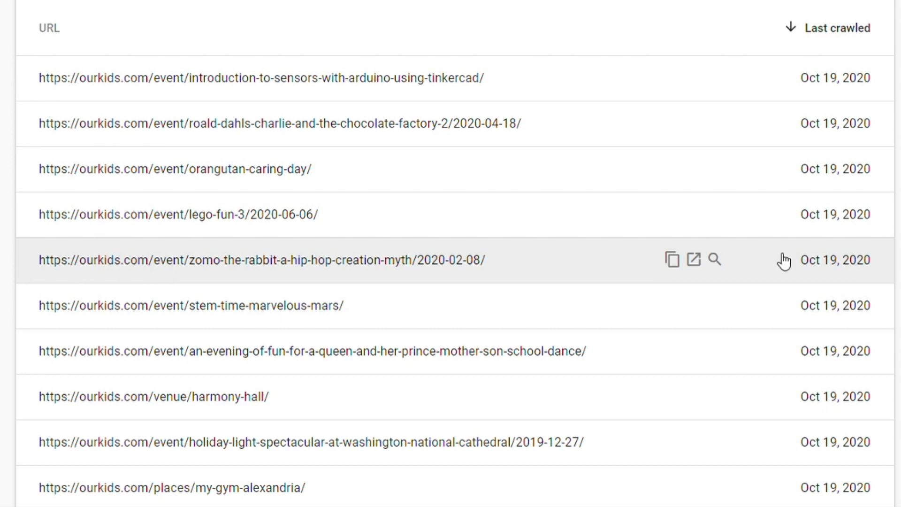
{"action": "scroll", "coordinate": [450, 254], "scroll_direction": "down", "scroll_amount": 3}
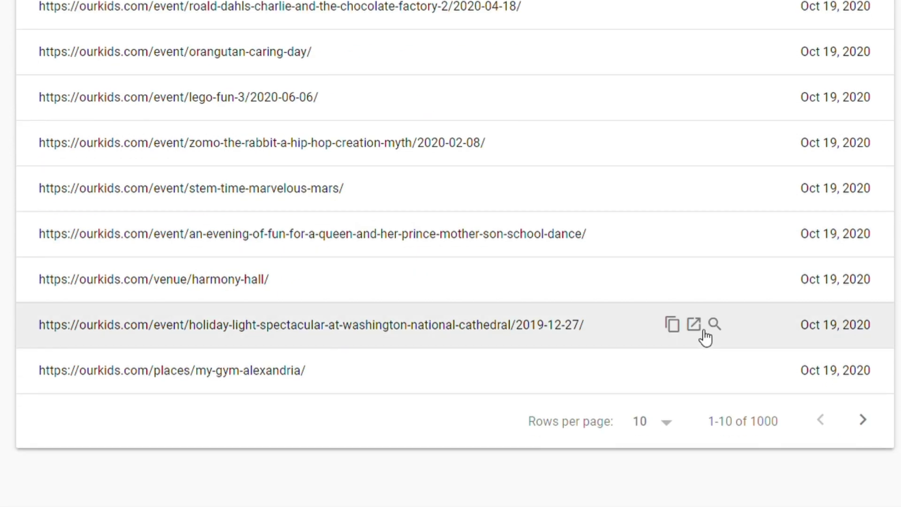
{"action": "left_click", "coordinate": [670, 425]}
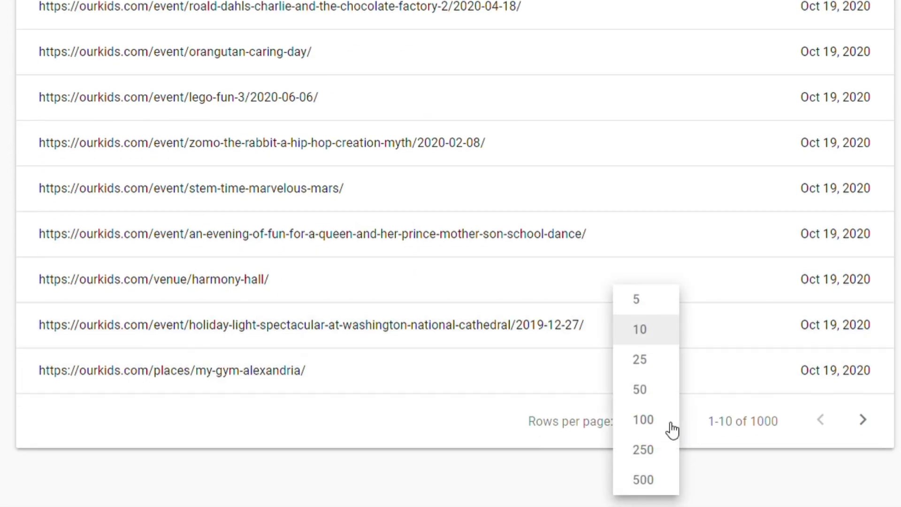
{"action": "left_click", "coordinate": [652, 425]}
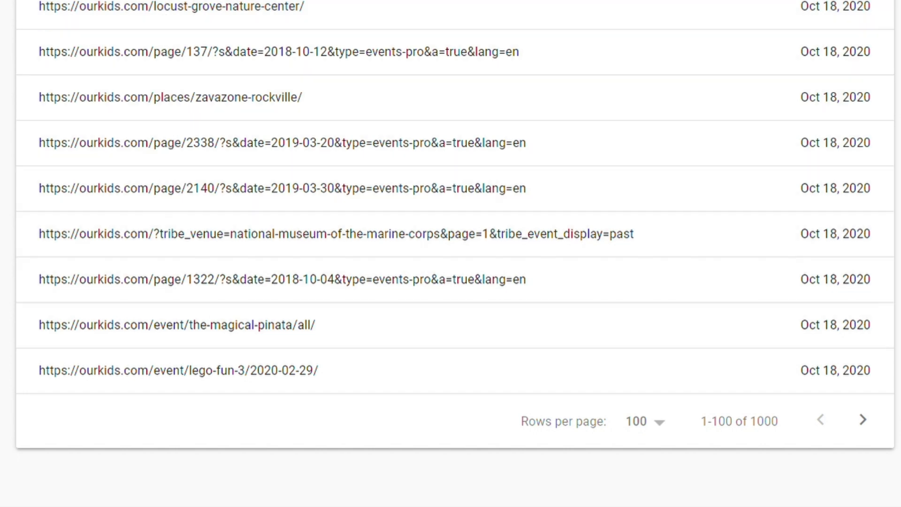
Look through the indexed URLs missing from the sitemap and return to the Coverage report.
{"action": "scroll", "coordinate": [451, 253], "scroll_direction": "up", "scroll_amount": 15}
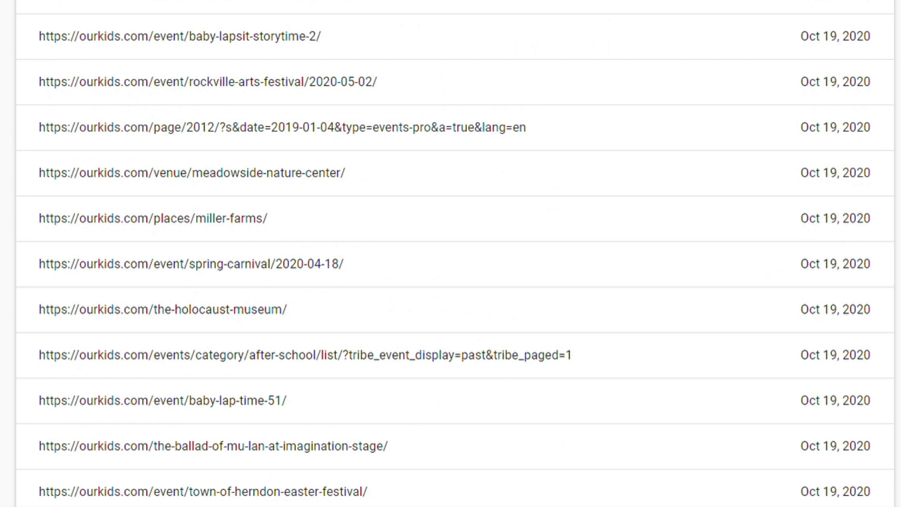
{"action": "scroll", "coordinate": [450, 253], "scroll_direction": "up", "scroll_amount": 20}
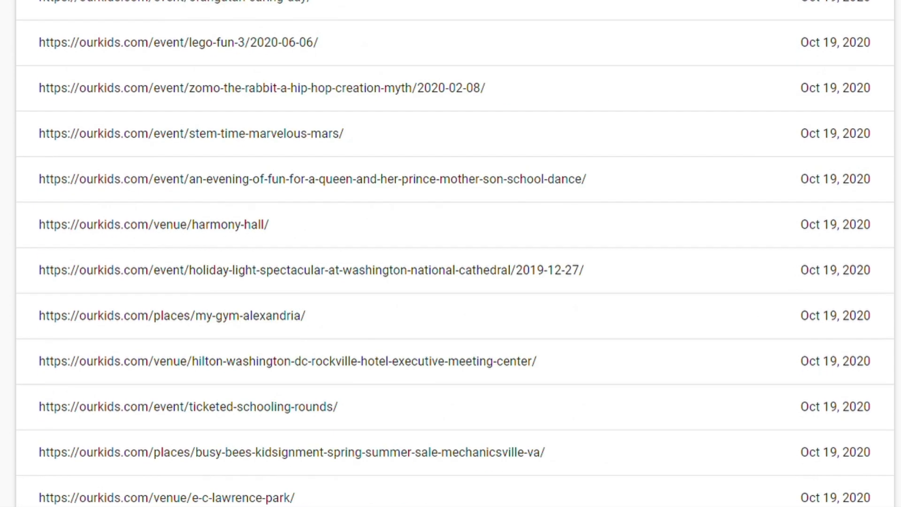
{"action": "scroll", "coordinate": [450, 254], "scroll_direction": "up", "scroll_amount": 6}
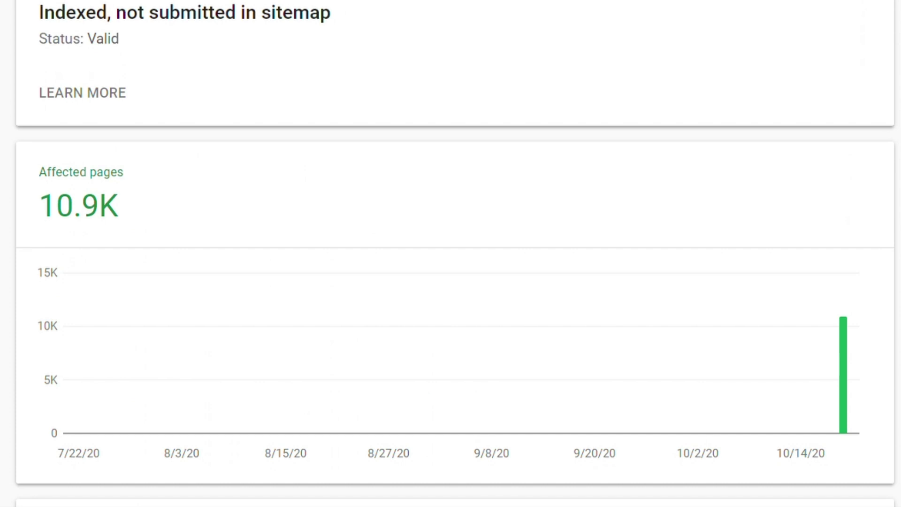
{"action": "left_click", "coordinate": [0, 19]}
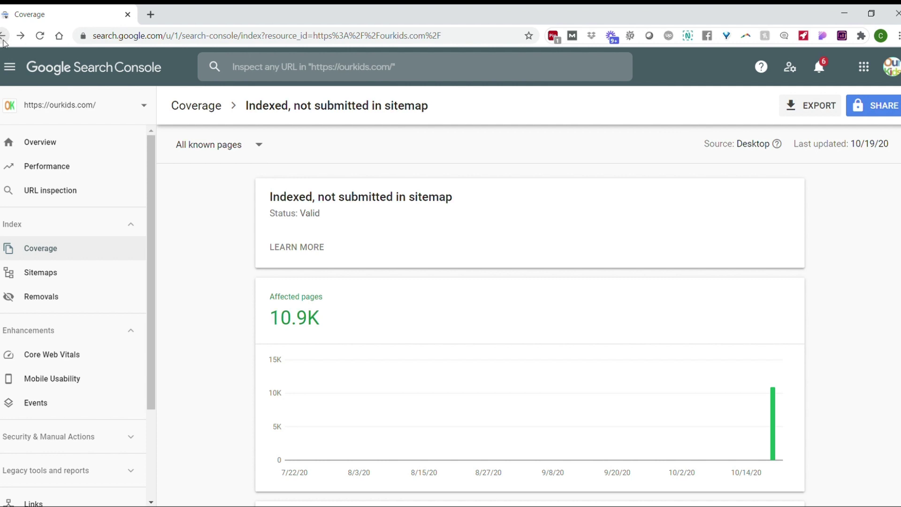
{"action": "left_click", "coordinate": [4, 42]}
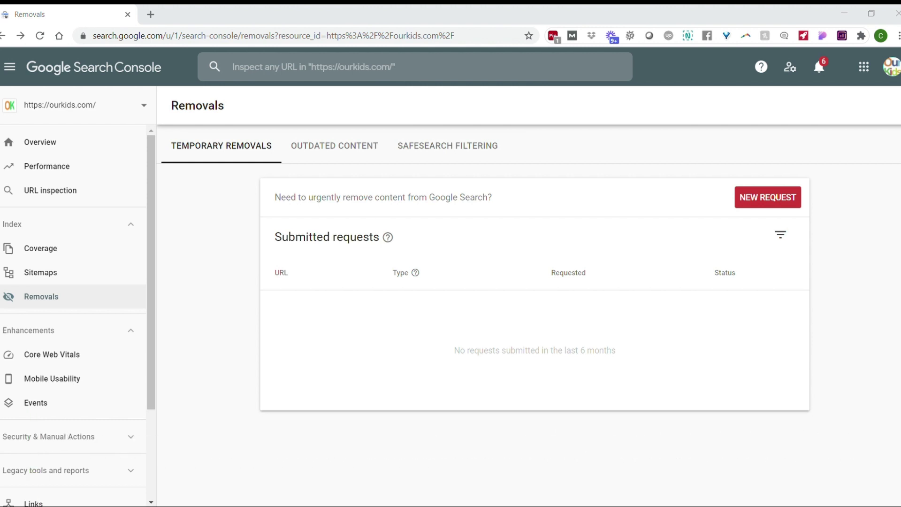
{"action": "left_click", "coordinate": [4, 37]}
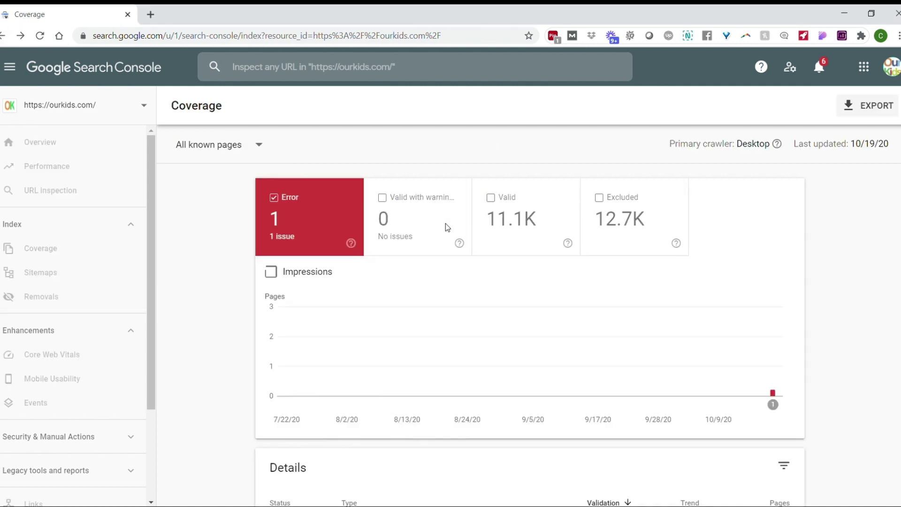
Show only the Excluded pages in the Coverage report and examine the exclusion types in the details.
{"action": "left_click", "coordinate": [625, 221]}
{"action": "scroll", "coordinate": [529, 316], "scroll_direction": "down", "scroll_amount": 1}
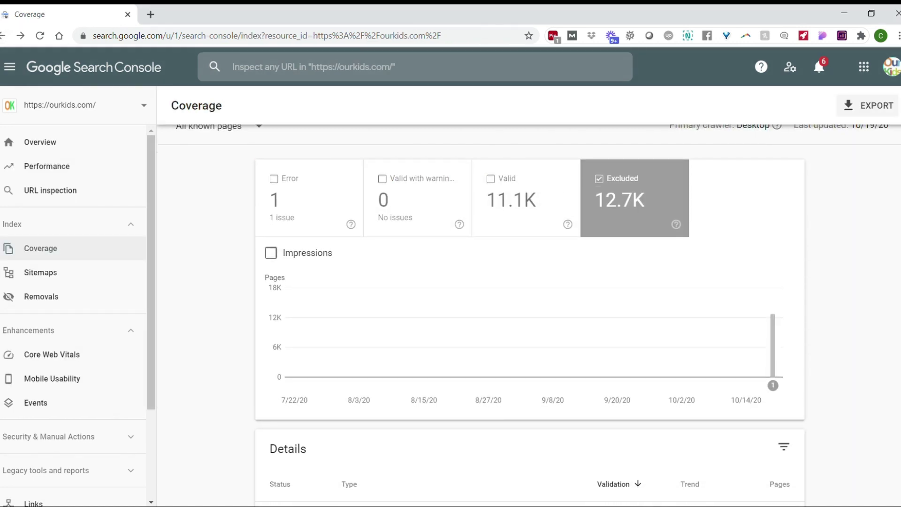
{"action": "scroll", "coordinate": [530, 316], "scroll_direction": "down", "scroll_amount": 6}
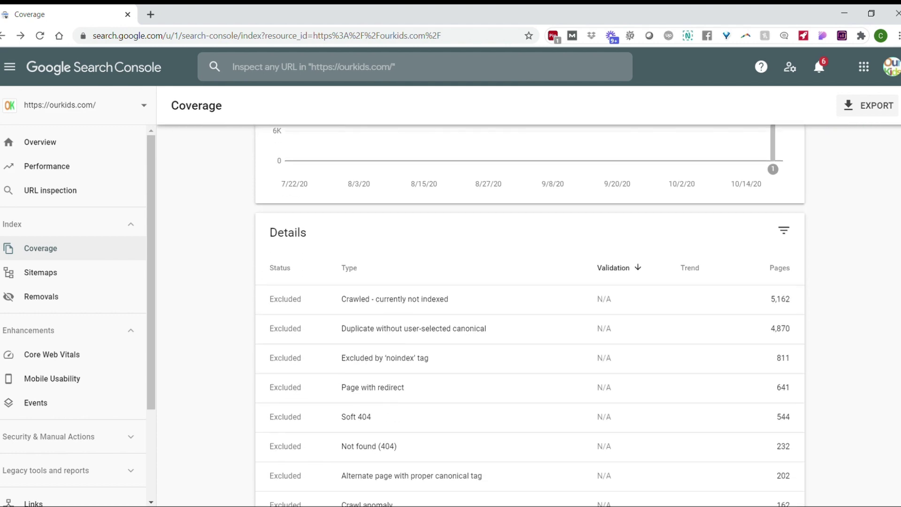
{"action": "scroll", "coordinate": [529, 315], "scroll_direction": "down", "scroll_amount": 2}
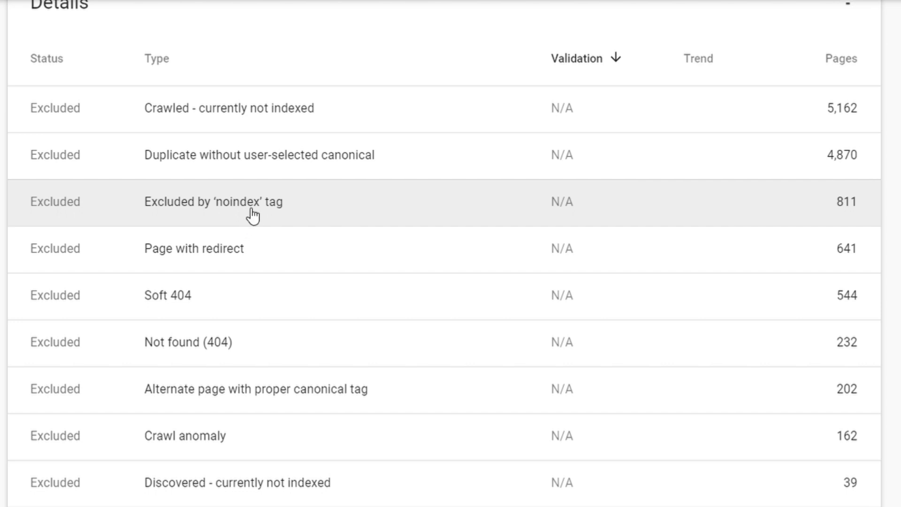
Open the "Excluded by 'noindex' tag" entry and examine its affected pages chart and example URLs.
{"action": "left_click", "coordinate": [252, 211]}
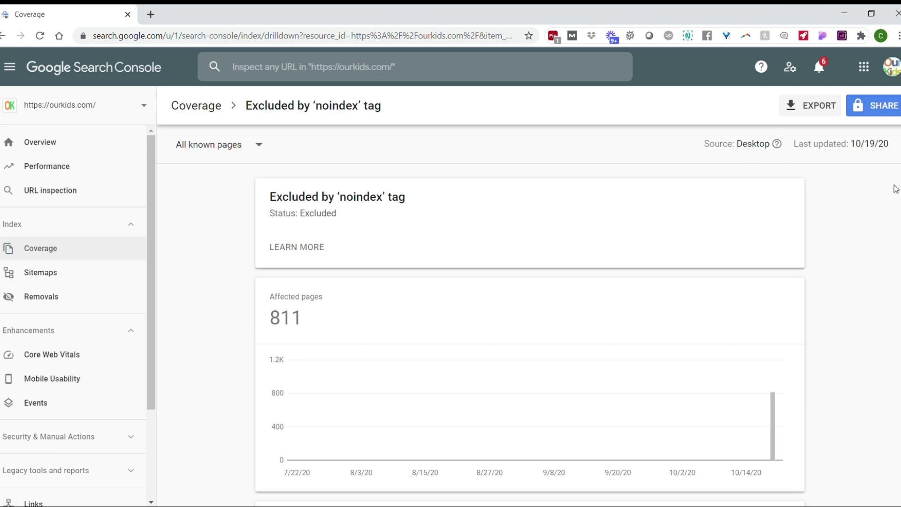
{"action": "scroll", "coordinate": [896, 188], "scroll_direction": "down", "scroll_amount": 2}
{"action": "scroll", "coordinate": [531, 320], "scroll_direction": "down", "scroll_amount": 7}
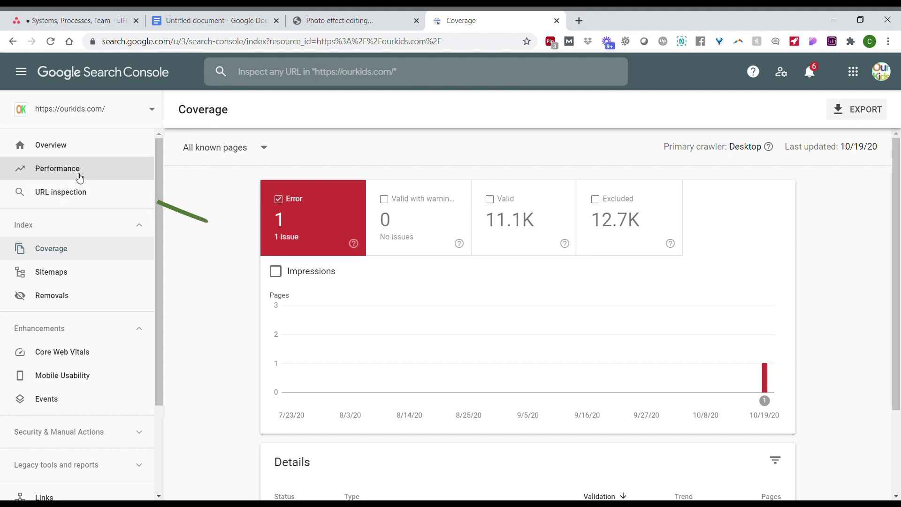
Open the Performance report and examine its click, impression, CTR and position metrics and the search queries.
{"action": "left_click", "coordinate": [79, 178]}
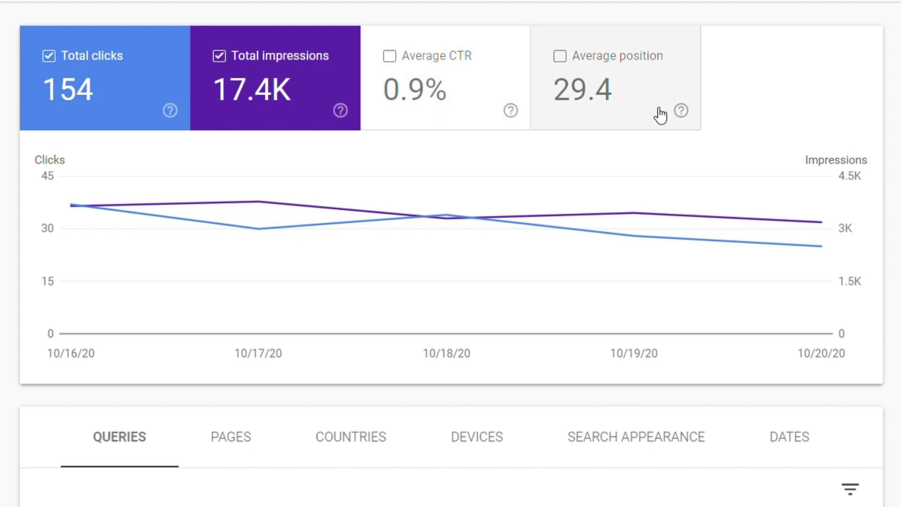
{"action": "mouse_move", "coordinate": [681, 112]}
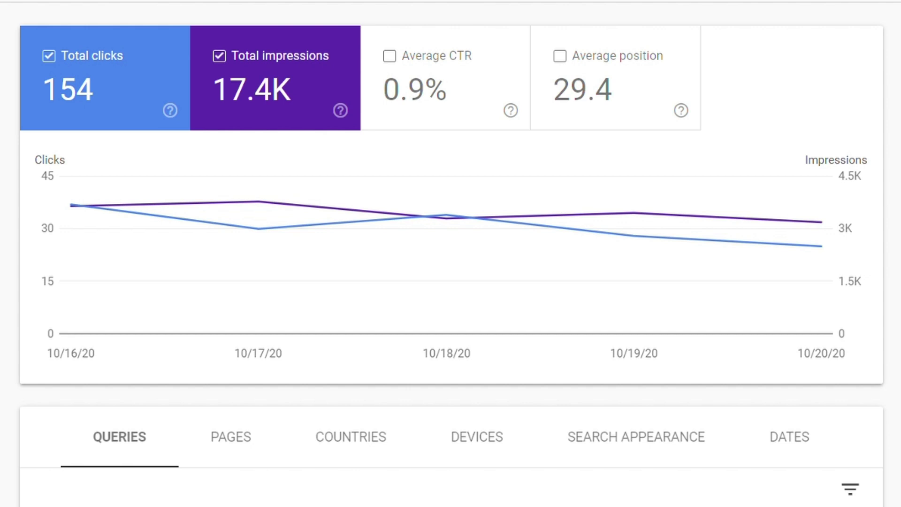
{"action": "scroll", "coordinate": [451, 253], "scroll_direction": "down", "scroll_amount": 3}
{"action": "scroll", "coordinate": [451, 253], "scroll_direction": "down", "scroll_amount": 5}
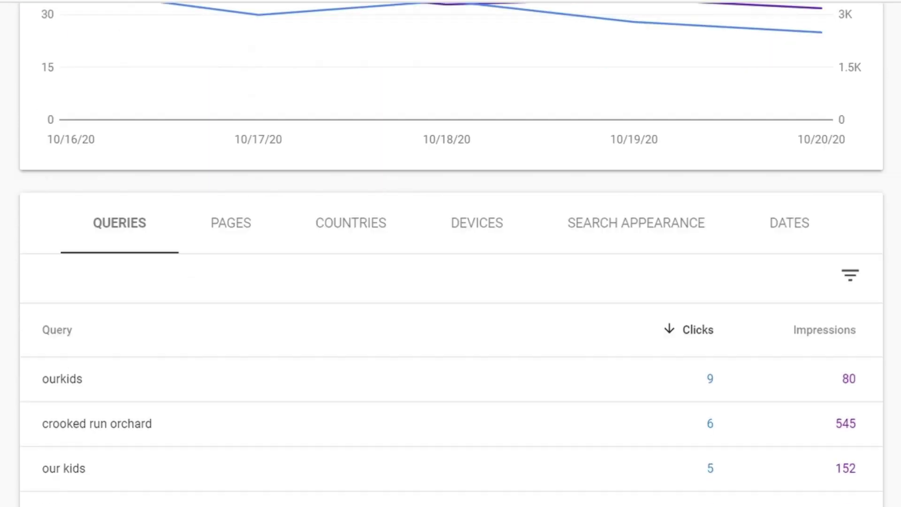
{"action": "scroll", "coordinate": [728, 134], "scroll_direction": "down", "scroll_amount": 1}
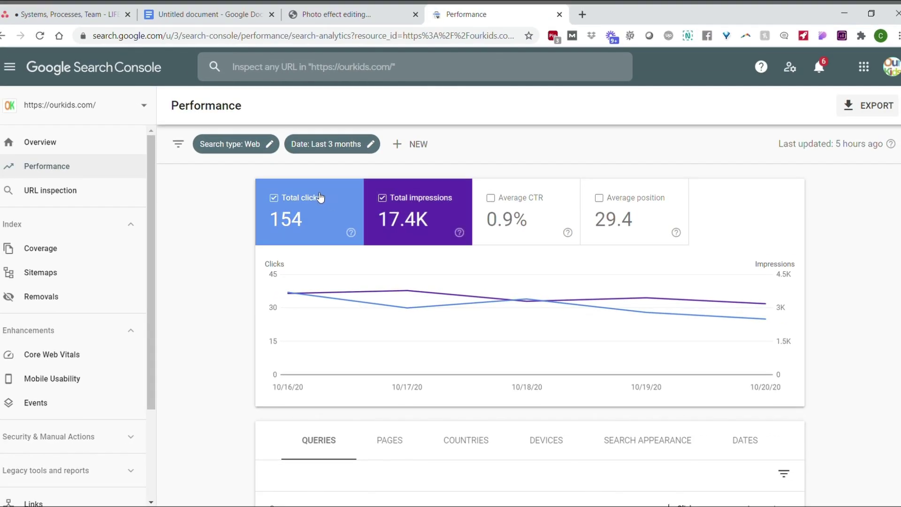
Hide Total clicks and show Average CTR and Average position alongside impressions in the Performance report's chart and query table.
{"action": "left_click", "coordinate": [320, 197]}
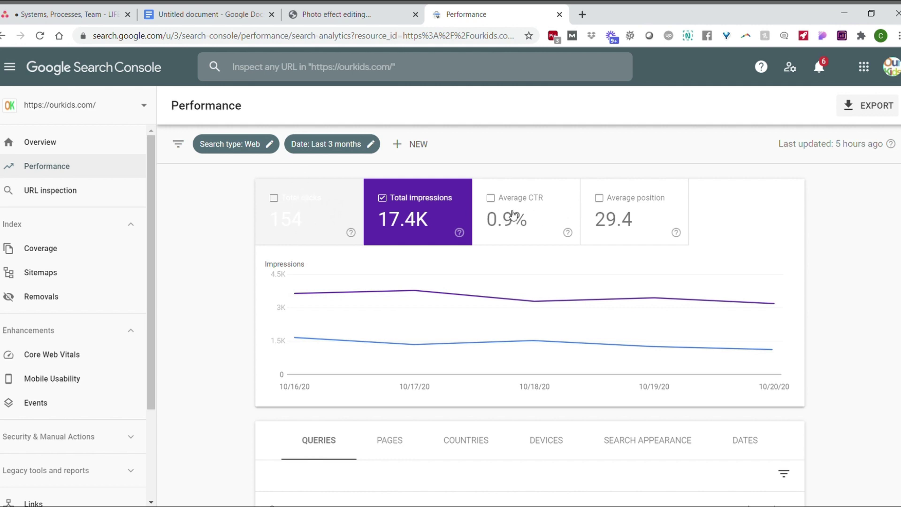
{"action": "left_click", "coordinate": [513, 214]}
{"action": "left_click", "coordinate": [650, 215]}
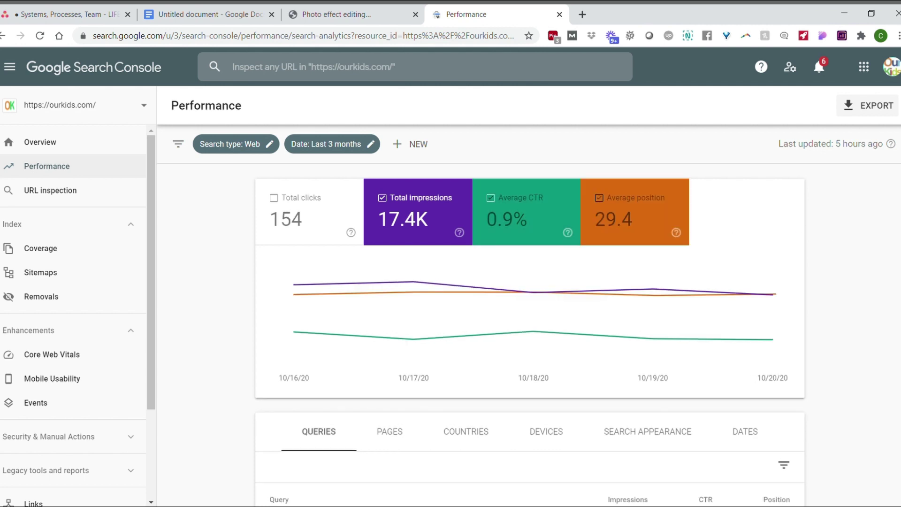
{"action": "scroll", "coordinate": [530, 333], "scroll_direction": "down", "scroll_amount": 5}
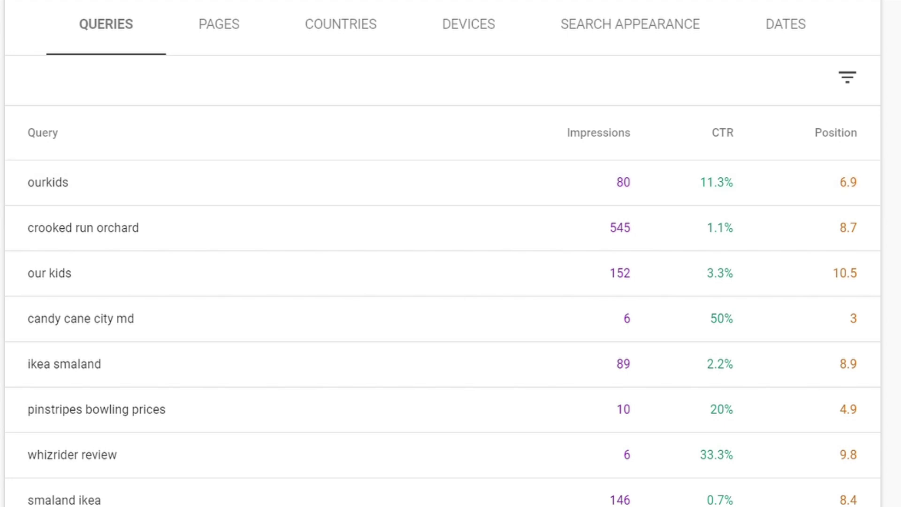
{"action": "scroll", "coordinate": [451, 281], "scroll_direction": "up", "scroll_amount": 1}
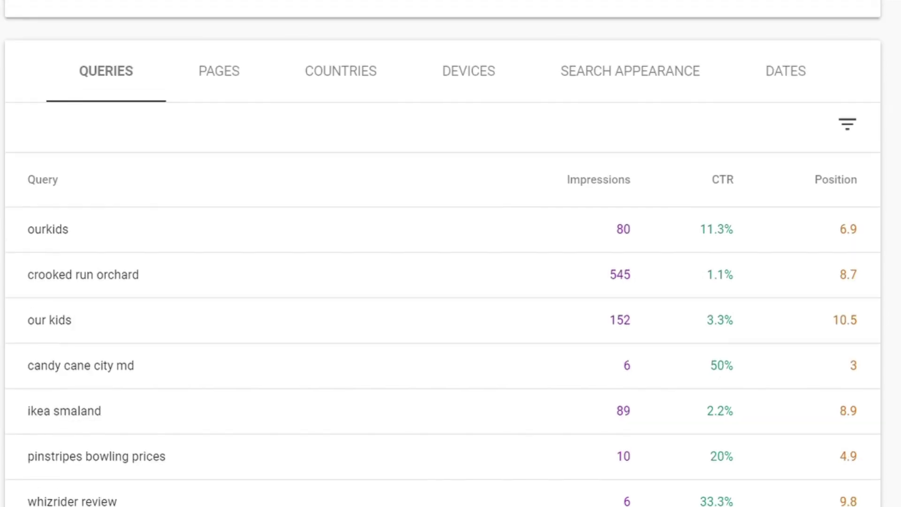
Filter the query table to rows with Position greater than 4.9.
{"action": "left_click", "coordinate": [855, 135]}
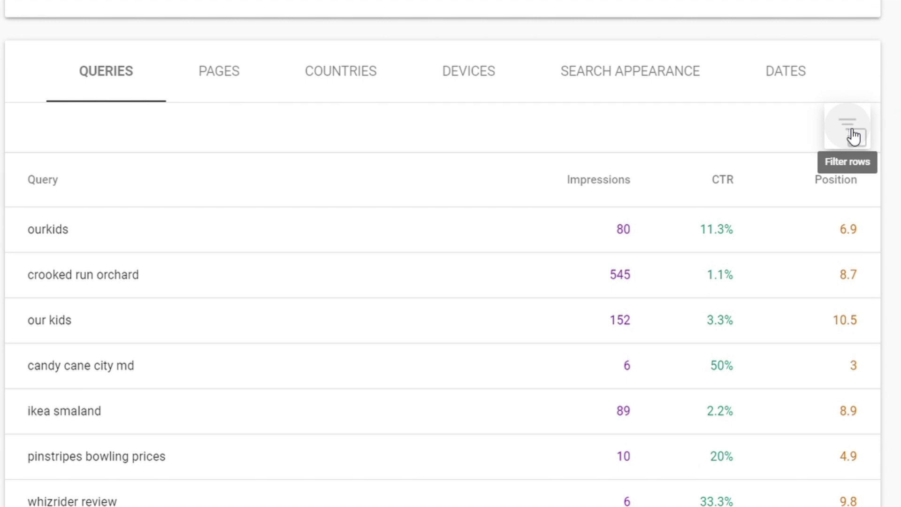
{"action": "left_click", "coordinate": [854, 136]}
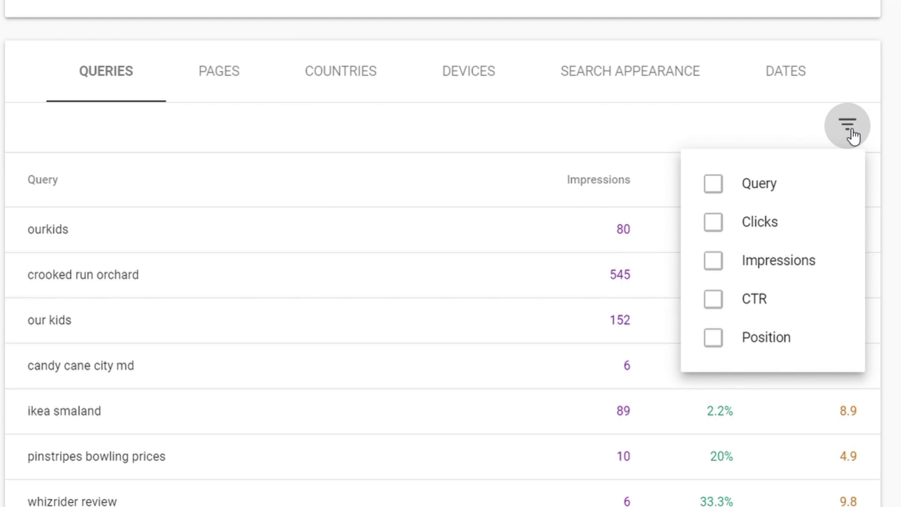
{"action": "left_click", "coordinate": [723, 343]}
{"action": "left_click", "coordinate": [138, 203]}
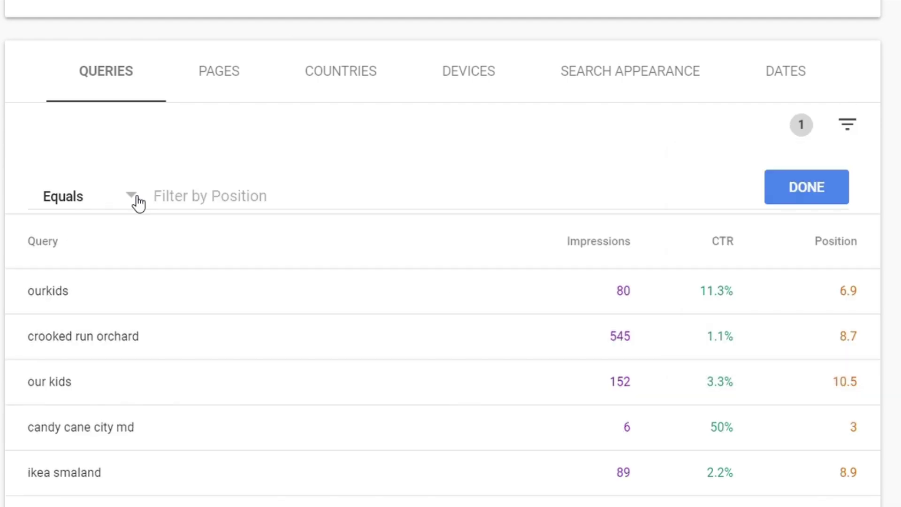
{"action": "left_click", "coordinate": [139, 202]}
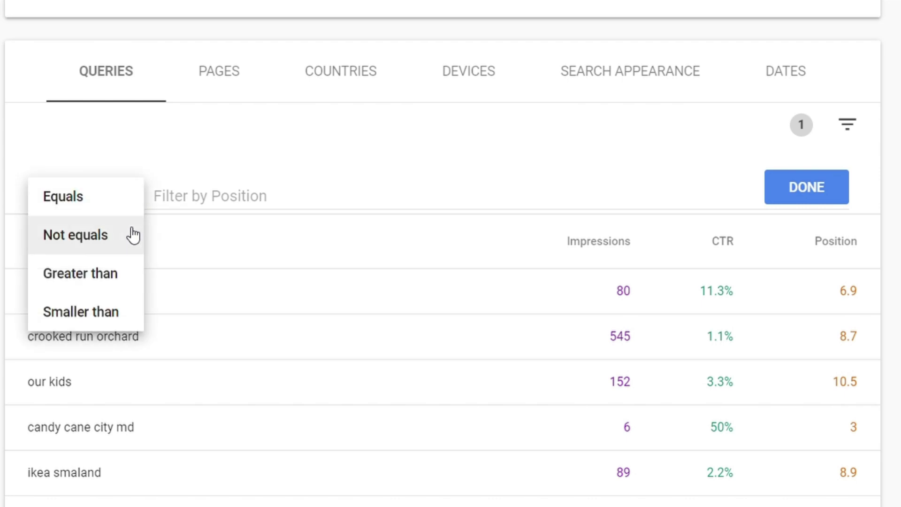
{"action": "left_click", "coordinate": [127, 275]}
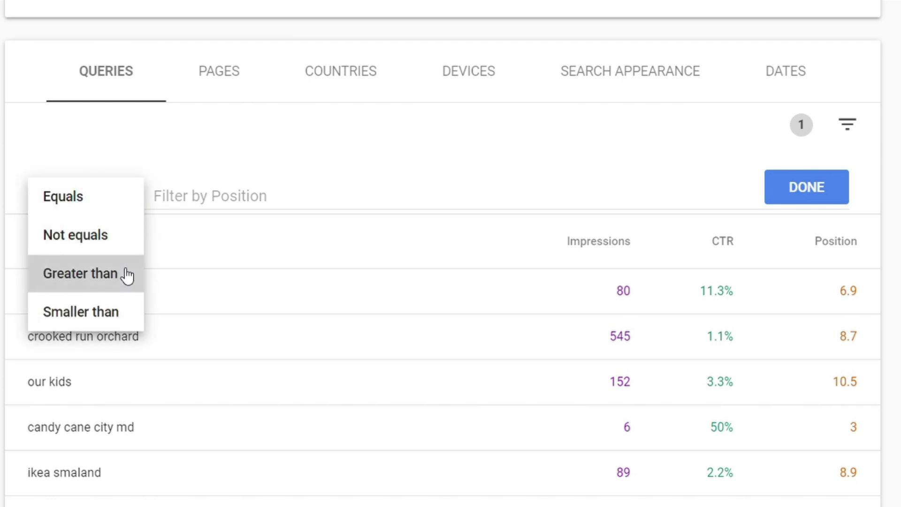
{"action": "left_click", "coordinate": [190, 208]}
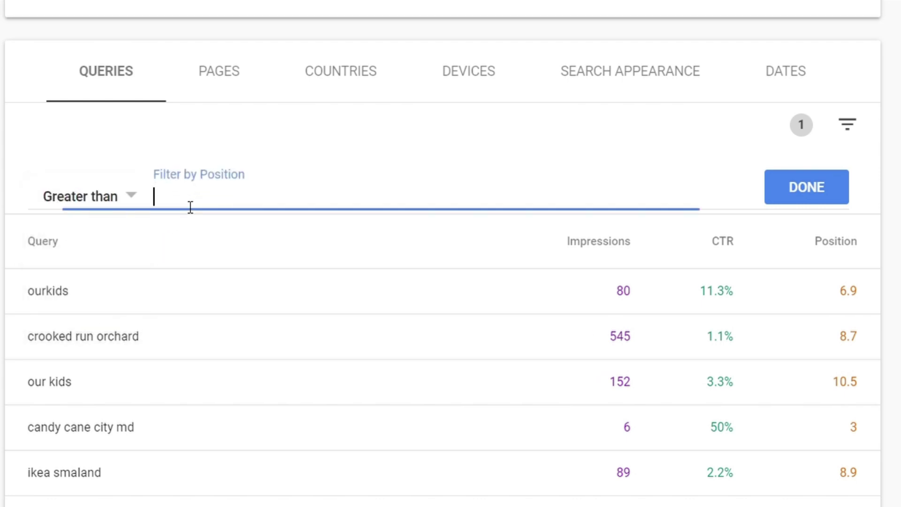
{"action": "type", "text": "4.9"}
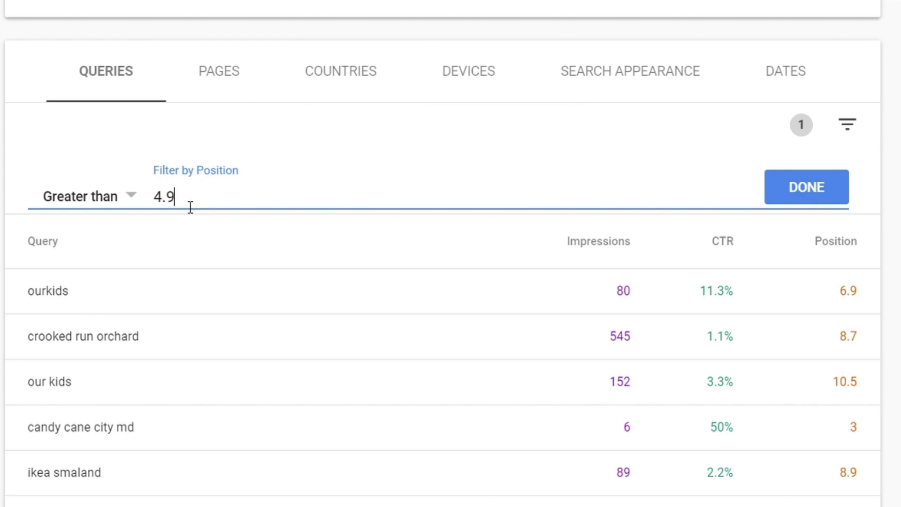
{"action": "left_click", "coordinate": [804, 192]}
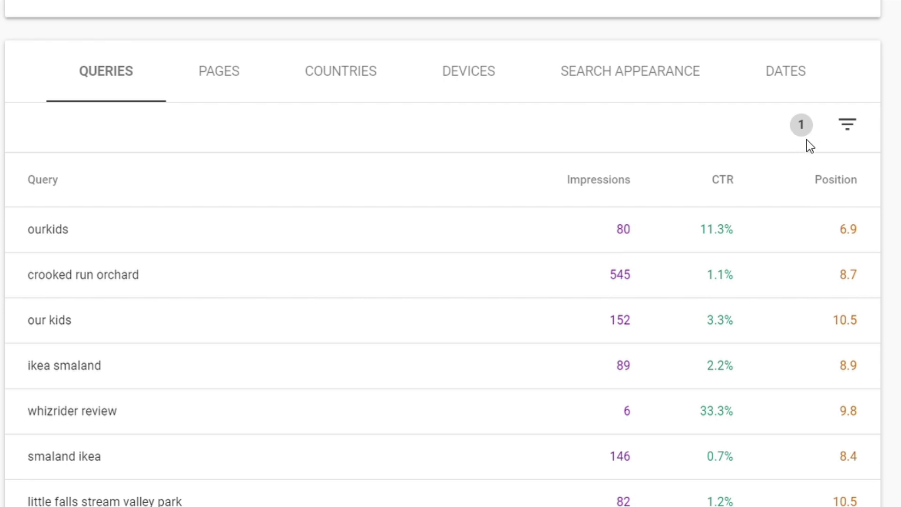
Add a second filter to the query table for CTR smaller than 7.4.
{"action": "left_click", "coordinate": [855, 136]}
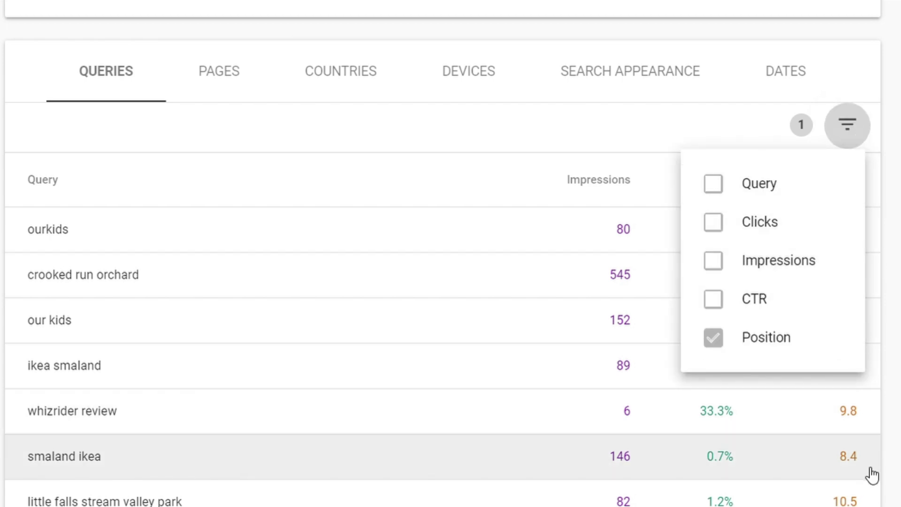
{"action": "left_click", "coordinate": [720, 306]}
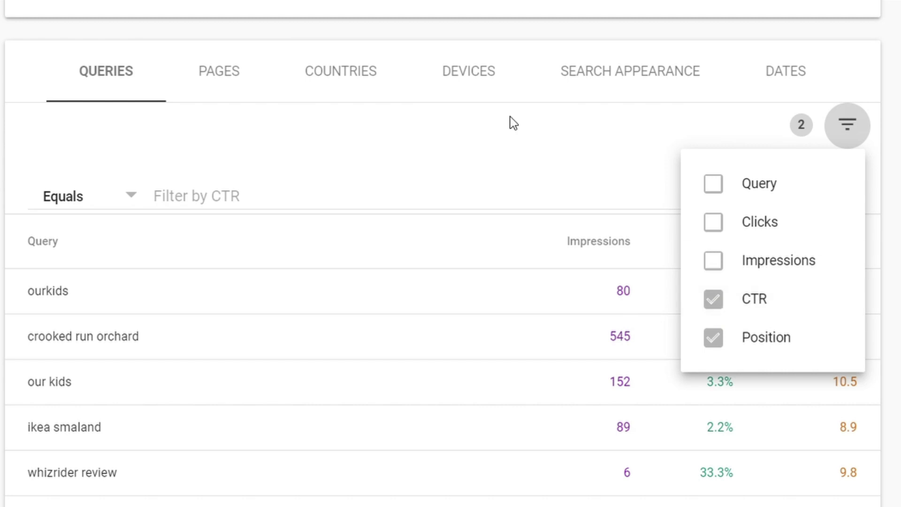
{"action": "left_click", "coordinate": [139, 206]}
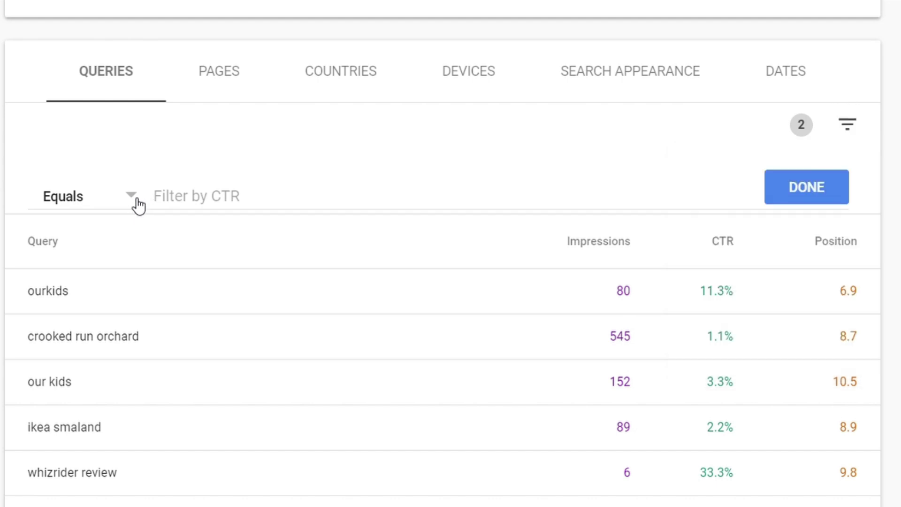
{"action": "left_click", "coordinate": [137, 205]}
{"action": "left_click", "coordinate": [113, 319]}
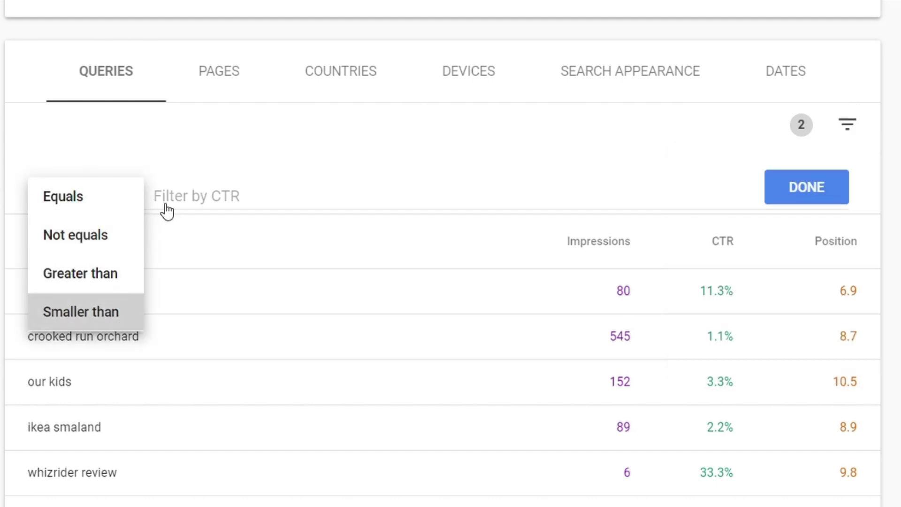
{"action": "left_click", "coordinate": [173, 207]}
{"action": "type", "text": "7.4"}
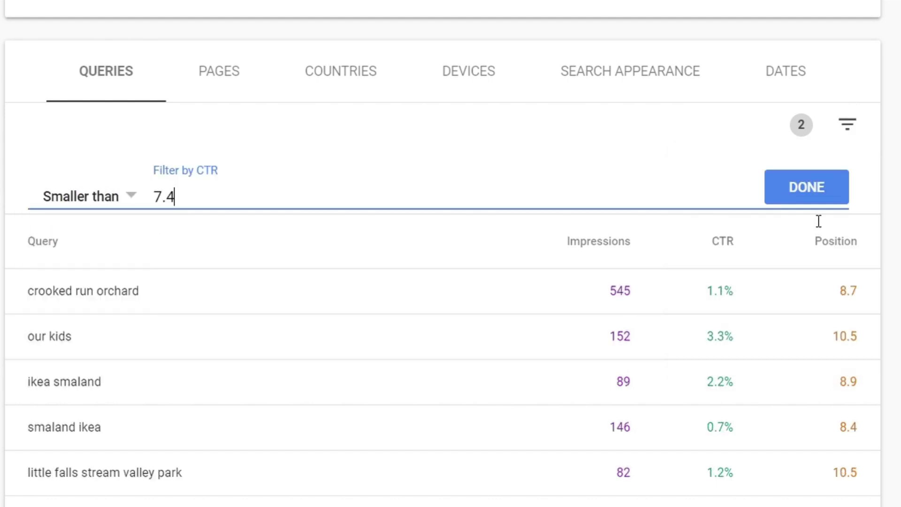
{"action": "left_click", "coordinate": [817, 193]}
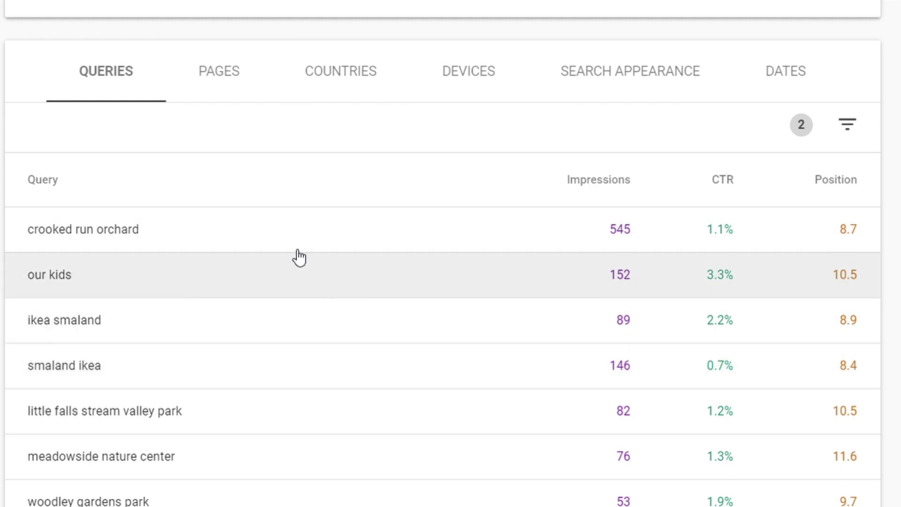
Narrow the Performance report to the query "crooked run orchard" and review its chart and metrics.
{"action": "left_click", "coordinate": [270, 231]}
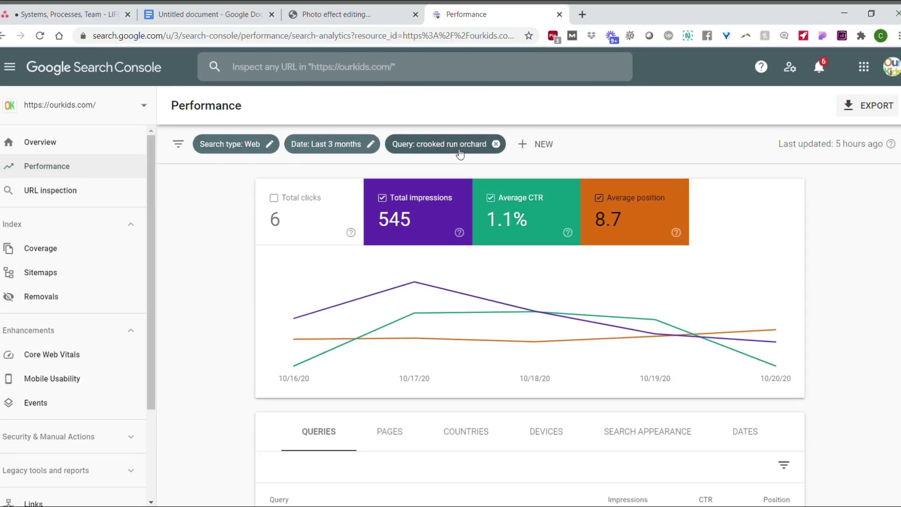
{"action": "scroll", "coordinate": [894, 232], "scroll_direction": "down", "scroll_amount": 1}
{"action": "scroll", "coordinate": [393, 232], "scroll_direction": "up", "scroll_amount": 1}
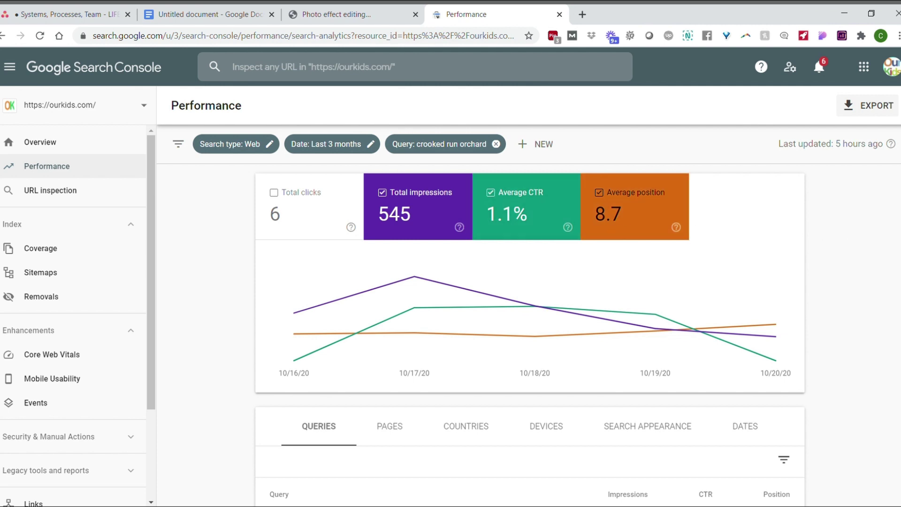
{"action": "scroll", "coordinate": [834, 303], "scroll_direction": "down", "scroll_amount": 2}
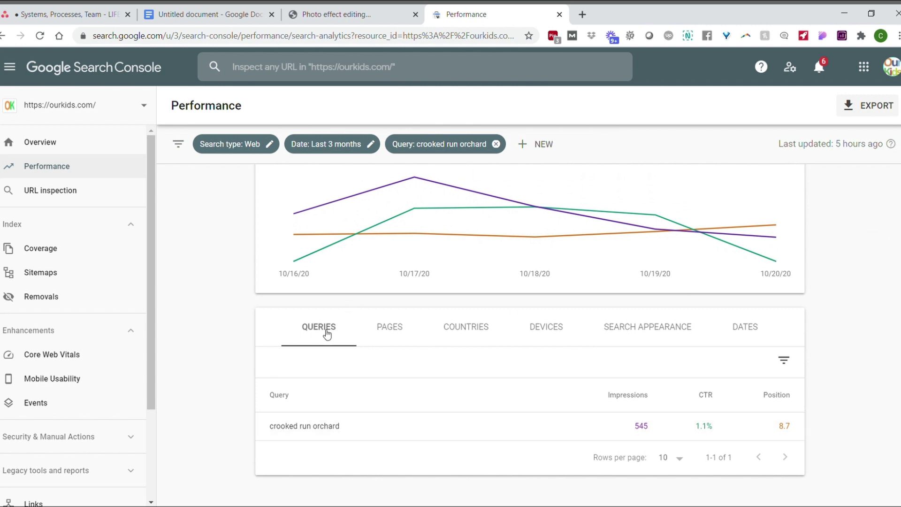
List the pages ranking for the "crooked run orchard" query and copy the page's URL.
{"action": "left_click", "coordinate": [390, 328]}
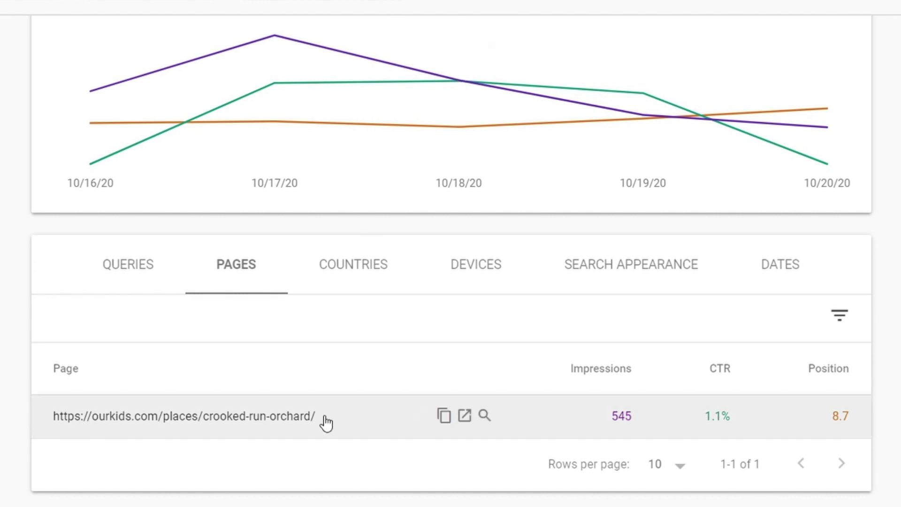
{"action": "left_click_drag", "start_coordinate": [325, 418], "coordinate": [57, 417]}
{"action": "key", "text": "ctrl+c"}
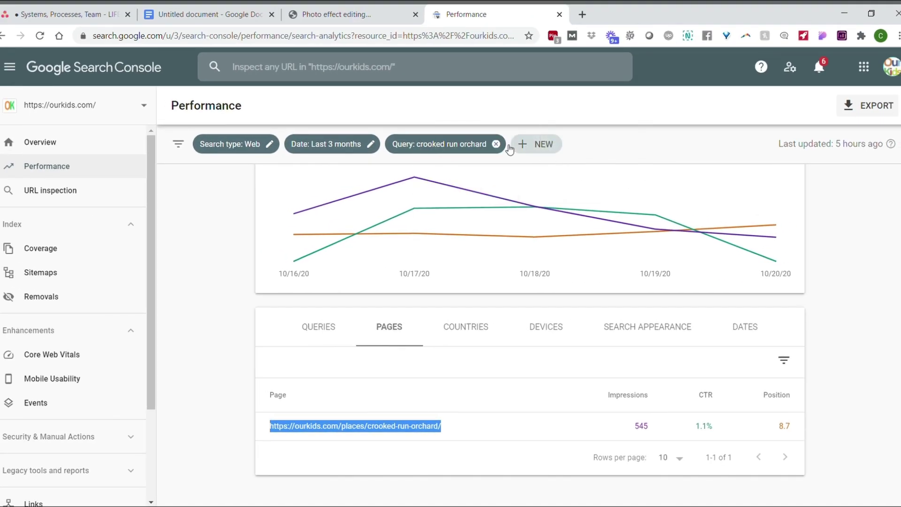
{"action": "left_click", "coordinate": [496, 145]}
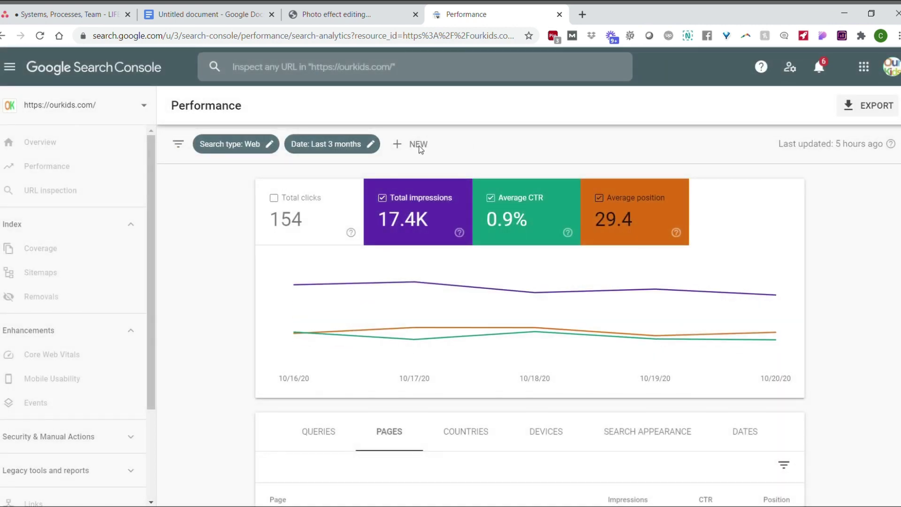
{"action": "left_click", "coordinate": [411, 146]}
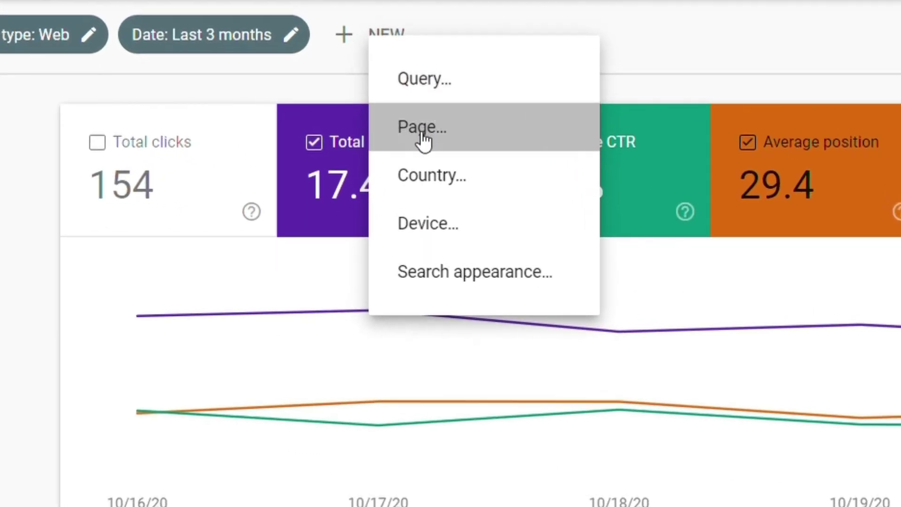
{"action": "left_click", "coordinate": [425, 134]}
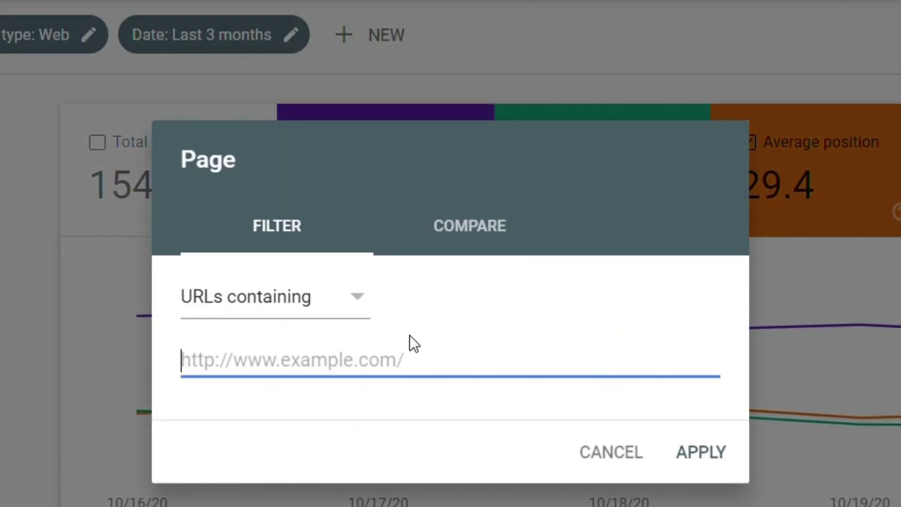
{"action": "key", "text": "ctrl+v"}
{"action": "left_click", "coordinate": [413, 362]}
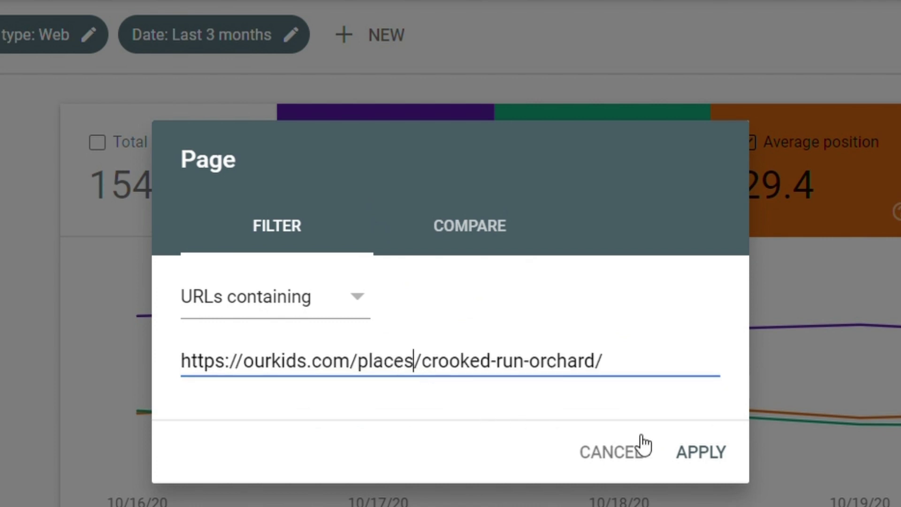
{"action": "left_click", "coordinate": [702, 453]}
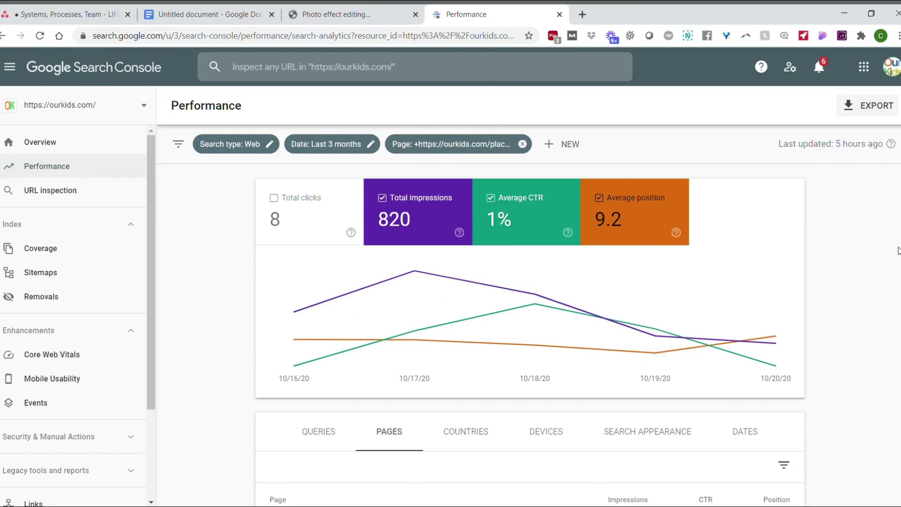
List the search queries for the crooked-run-orchard page and examine their impressions, CTR and positions.
{"action": "scroll", "coordinate": [892, 263], "scroll_direction": "down", "scroll_amount": 2}
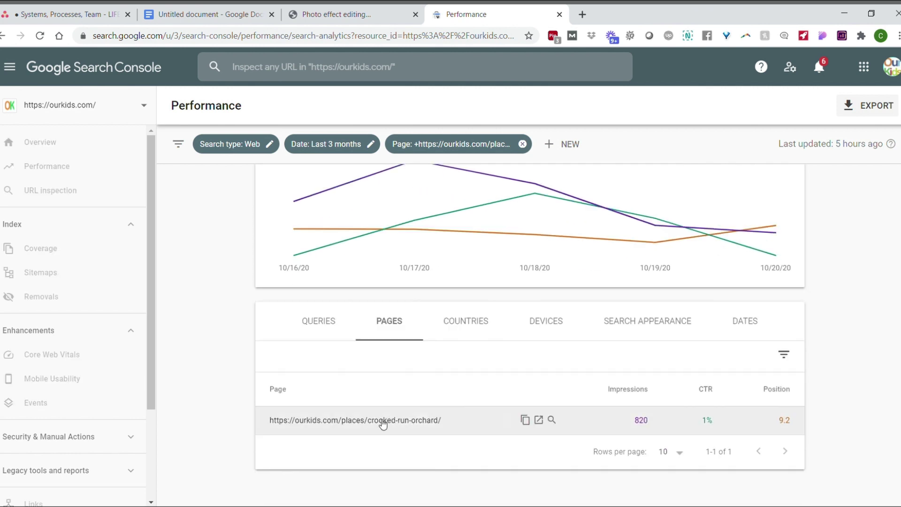
{"action": "left_click", "coordinate": [328, 322]}
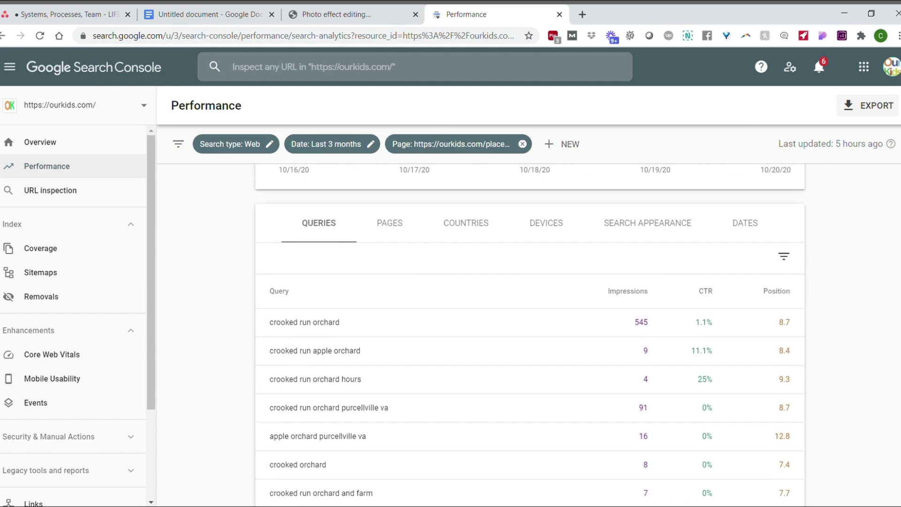
{"action": "scroll", "coordinate": [706, 441], "scroll_direction": "down", "scroll_amount": 3}
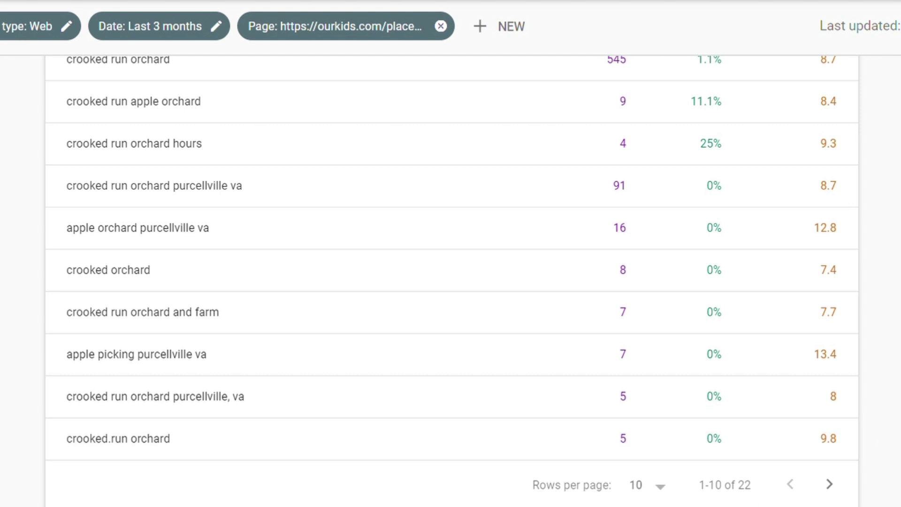
{"action": "scroll", "coordinate": [452, 282], "scroll_direction": "up", "scroll_amount": 3}
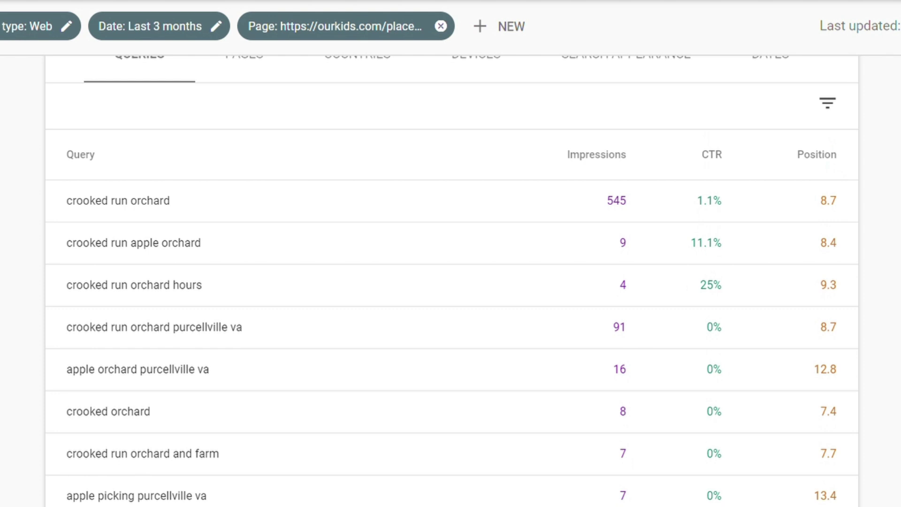
{"action": "scroll", "coordinate": [895, 196], "scroll_direction": "down", "scroll_amount": 1}
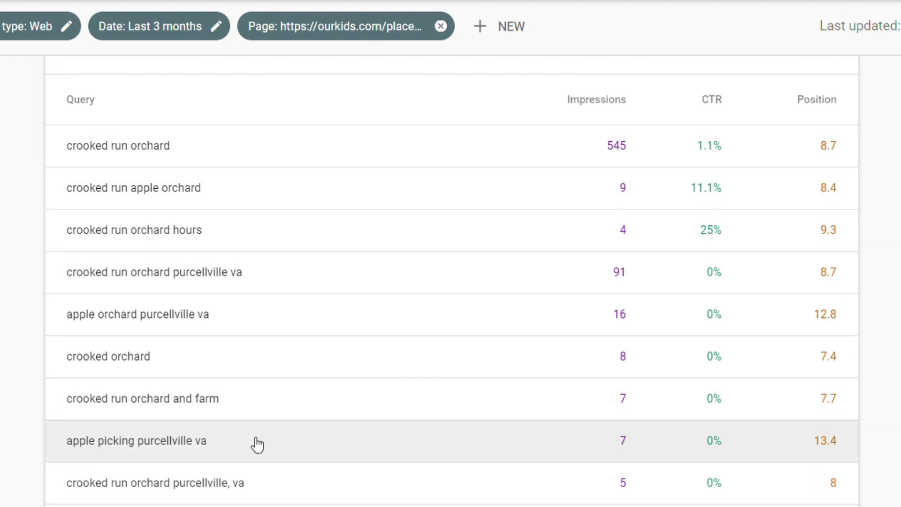
{"action": "scroll", "coordinate": [452, 282], "scroll_direction": "down", "scroll_amount": 1}
{"action": "scroll", "coordinate": [452, 282], "scroll_direction": "down", "scroll_amount": 1}
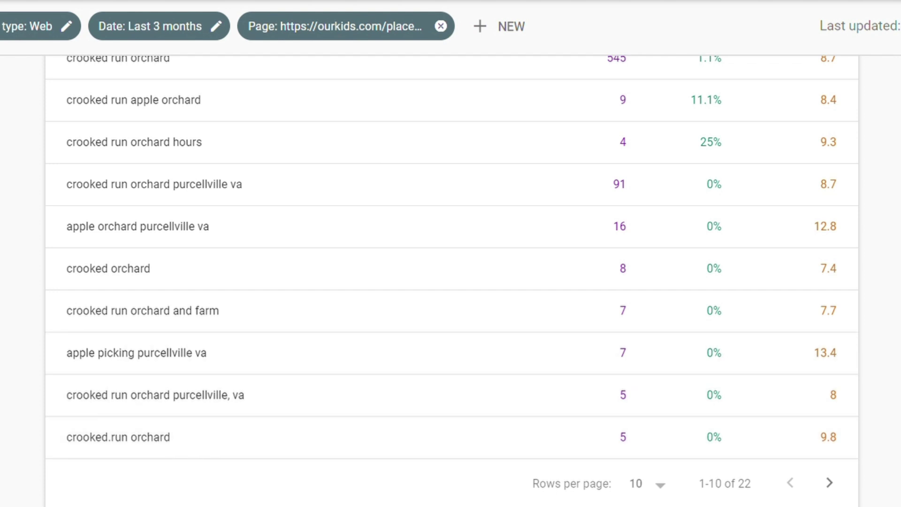
{"action": "scroll", "coordinate": [835, 418], "scroll_direction": "up", "scroll_amount": 2}
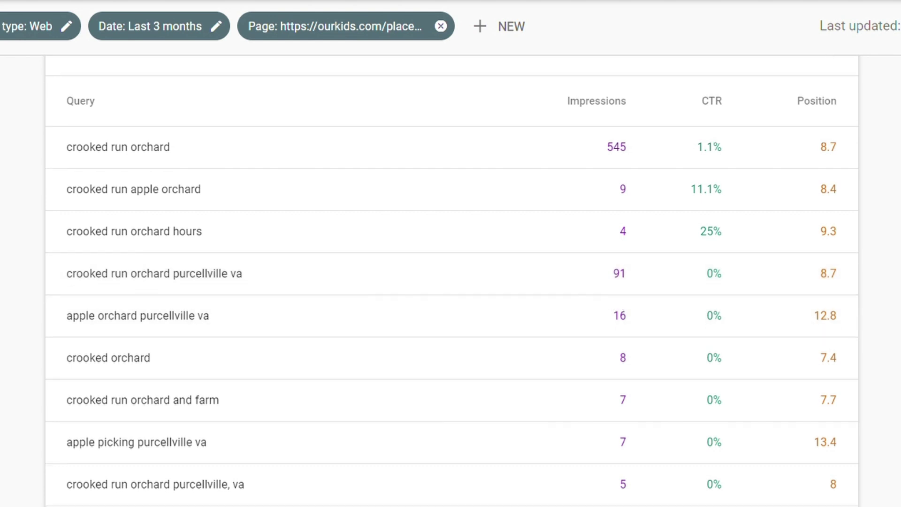
Review the rest of the crooked-run-orchard page's first ten queries and its overall performance chart.
{"action": "scroll", "coordinate": [623, 449], "scroll_direction": "down", "scroll_amount": 2}
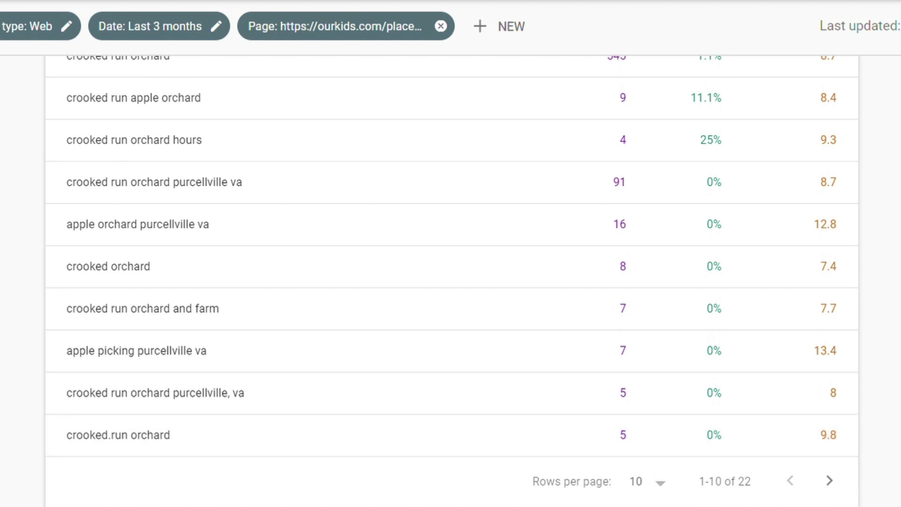
{"action": "scroll", "coordinate": [451, 281], "scroll_direction": "up", "scroll_amount": 10}
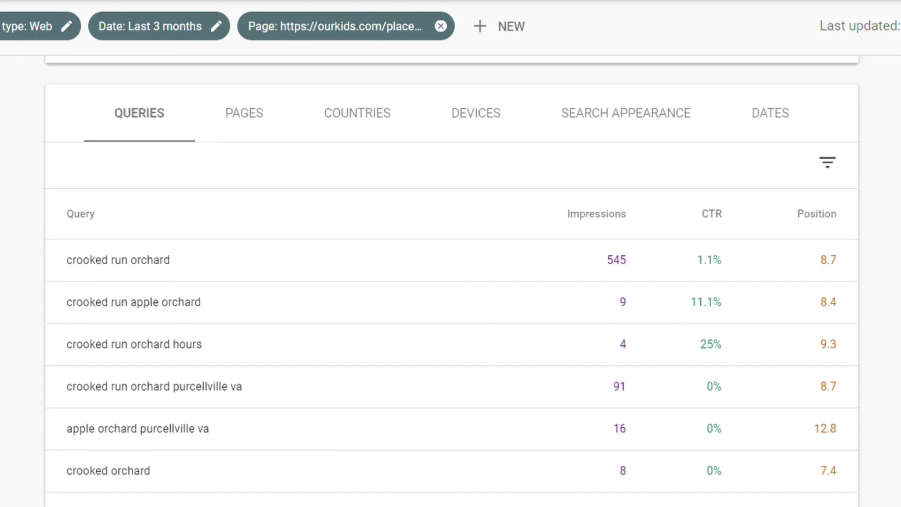
{"action": "scroll", "coordinate": [451, 282], "scroll_direction": "up", "scroll_amount": 2}
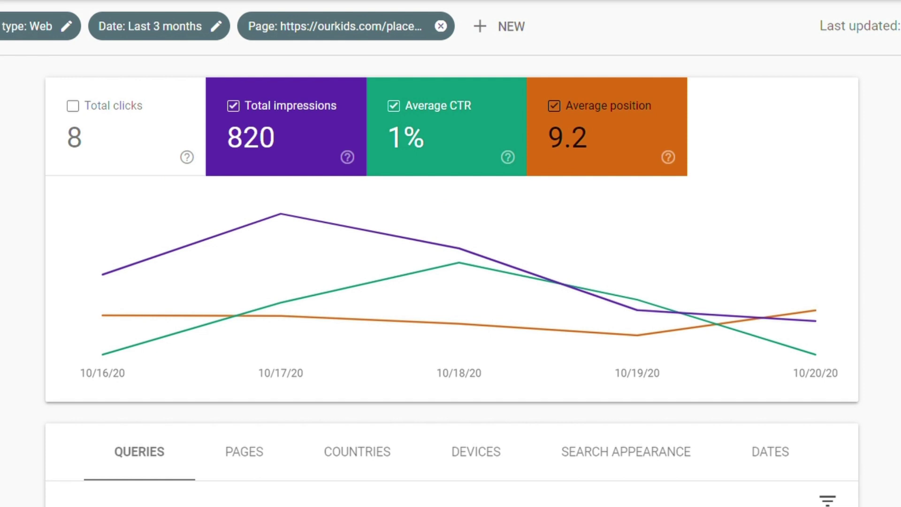
Examine the Performance report's preset date ranges and its period comparison choices without applying any of them.
{"action": "left_click", "coordinate": [227, 33]}
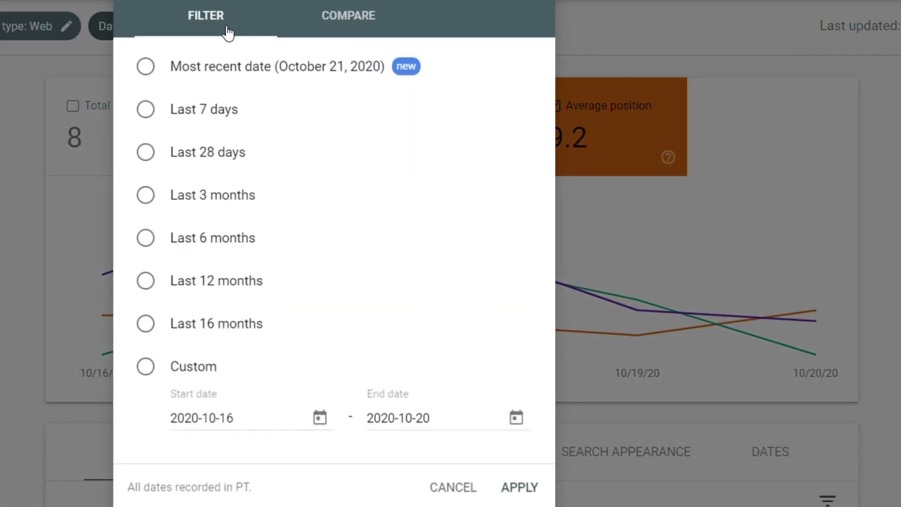
{"action": "left_click", "coordinate": [213, 195]}
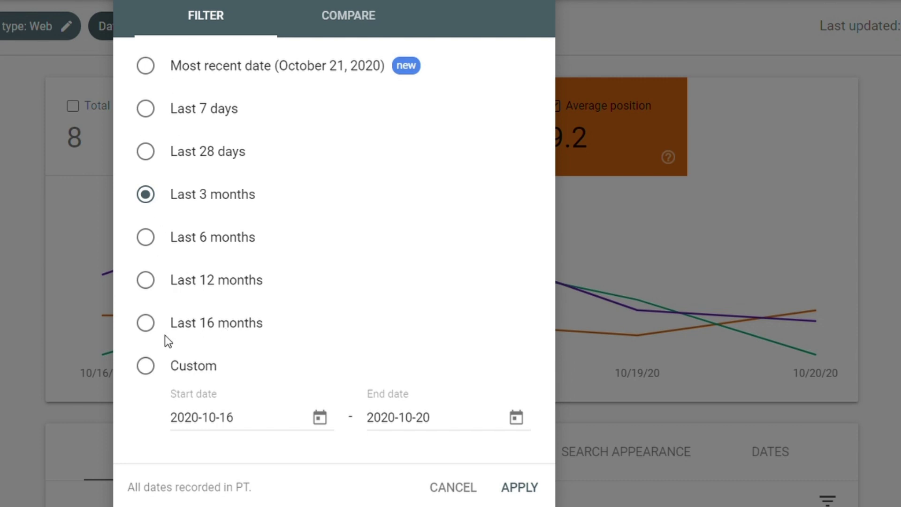
{"action": "left_click", "coordinate": [351, 27]}
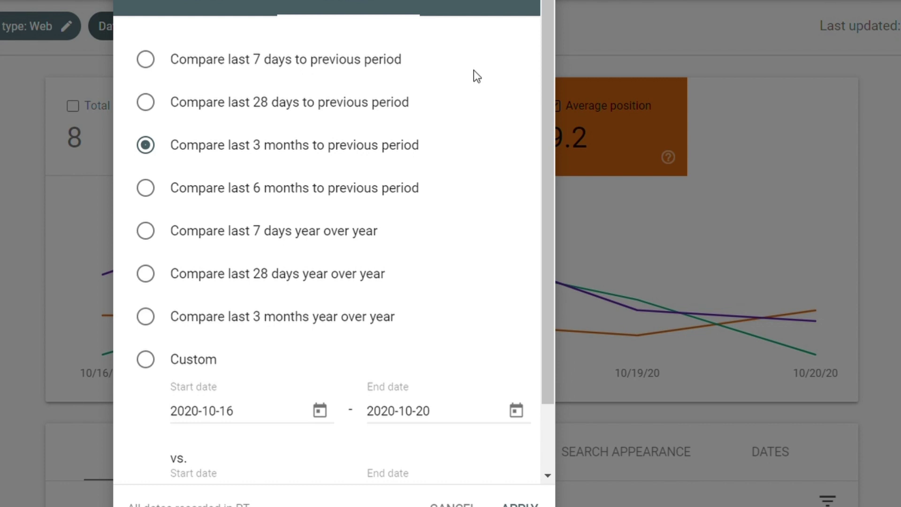
{"action": "left_click", "coordinate": [452, 503]}
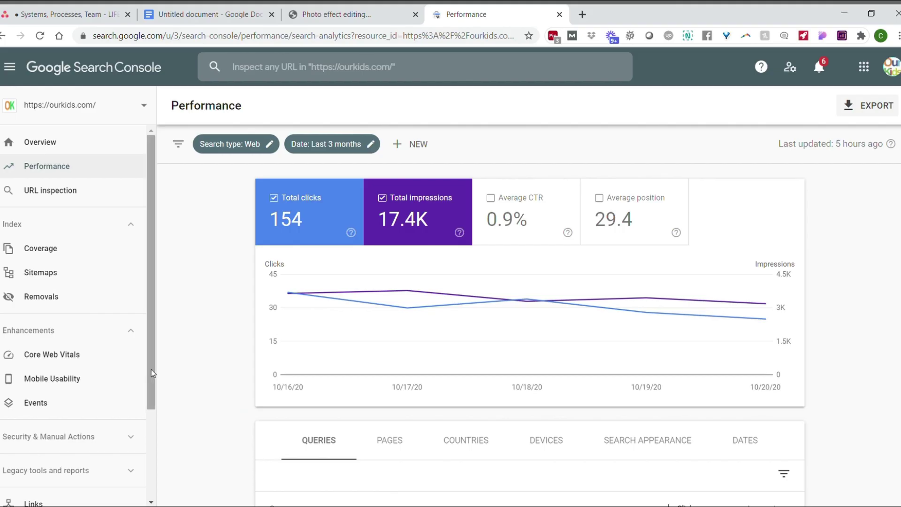
Open the Links report and review its top linked pages, top linking sites and top linking text.
{"action": "scroll", "coordinate": [156, 451], "scroll_direction": "down", "scroll_amount": 3}
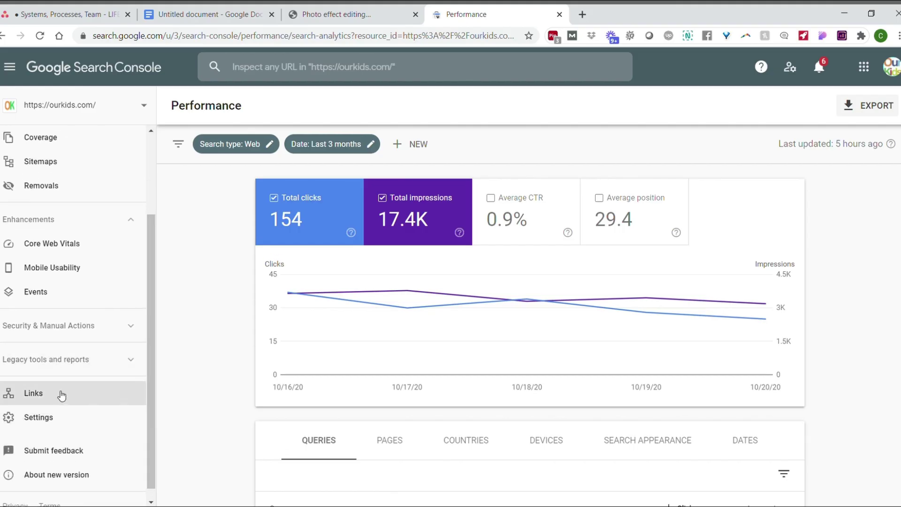
{"action": "left_click", "coordinate": [54, 397]}
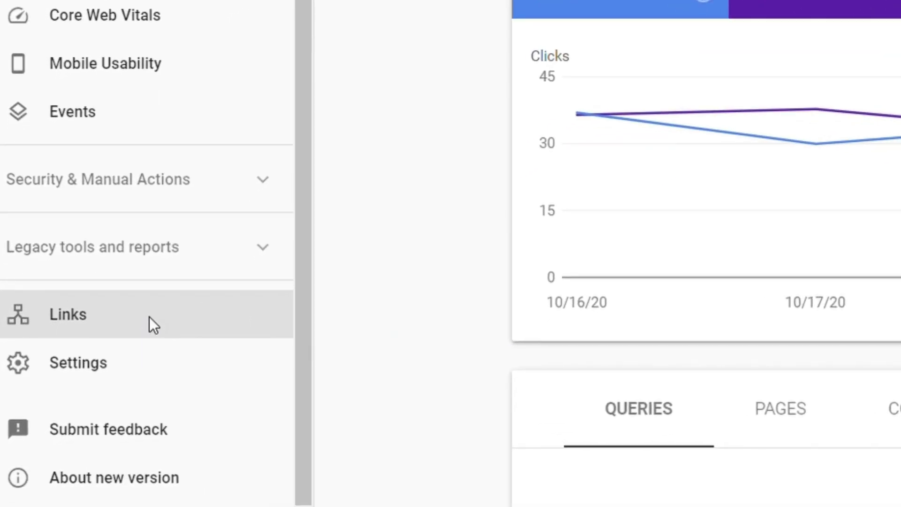
{"action": "left_click", "coordinate": [149, 317]}
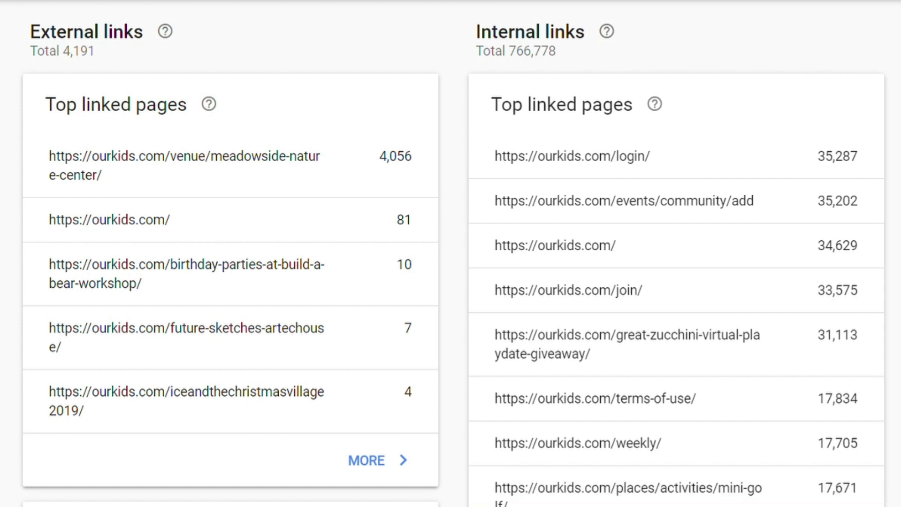
{"action": "scroll", "coordinate": [804, 123], "scroll_direction": "down", "scroll_amount": 5}
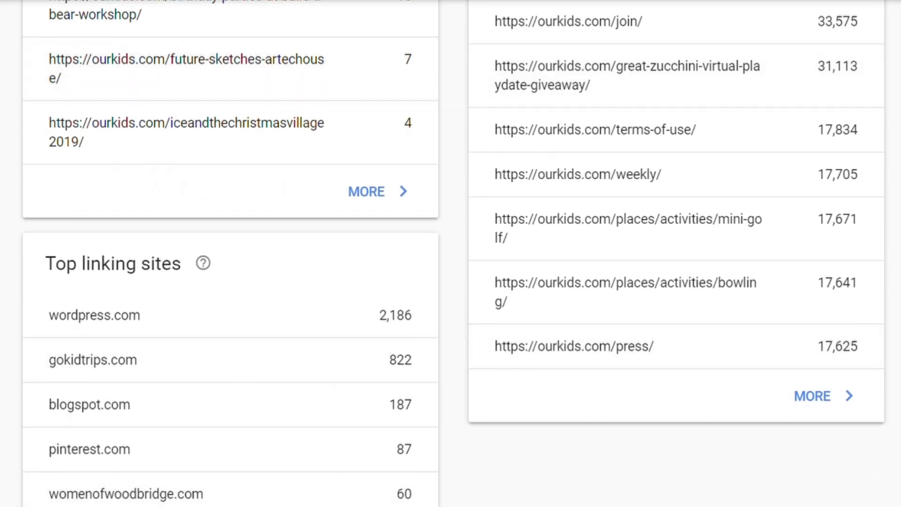
{"action": "scroll", "coordinate": [451, 254], "scroll_direction": "down", "scroll_amount": 8}
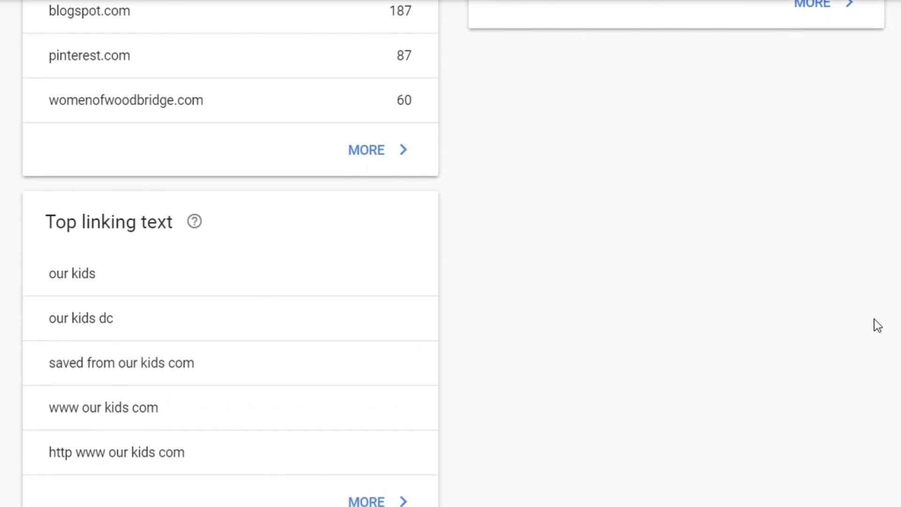
{"action": "scroll", "coordinate": [451, 253], "scroll_direction": "up", "scroll_amount": 12}
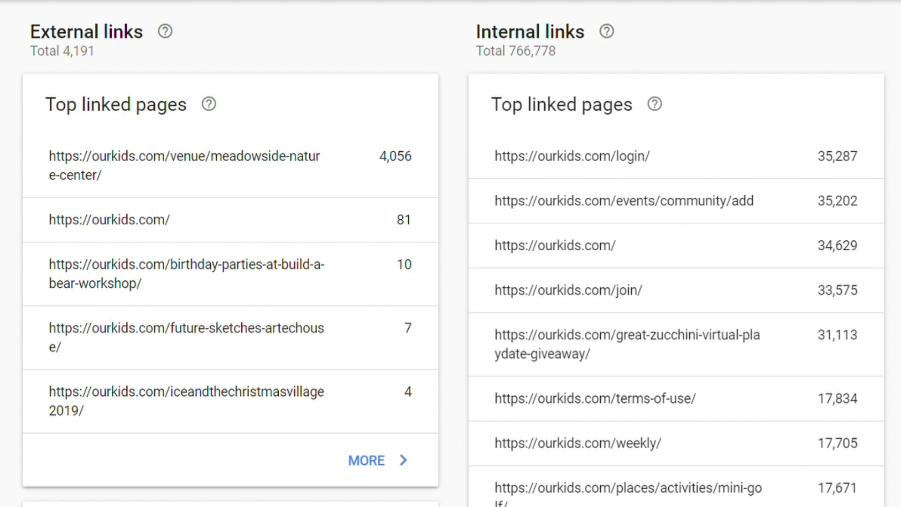
Compare the top linked pages for external links with those for internal links.
{"action": "scroll", "coordinate": [450, 253], "scroll_direction": "down", "scroll_amount": 2}
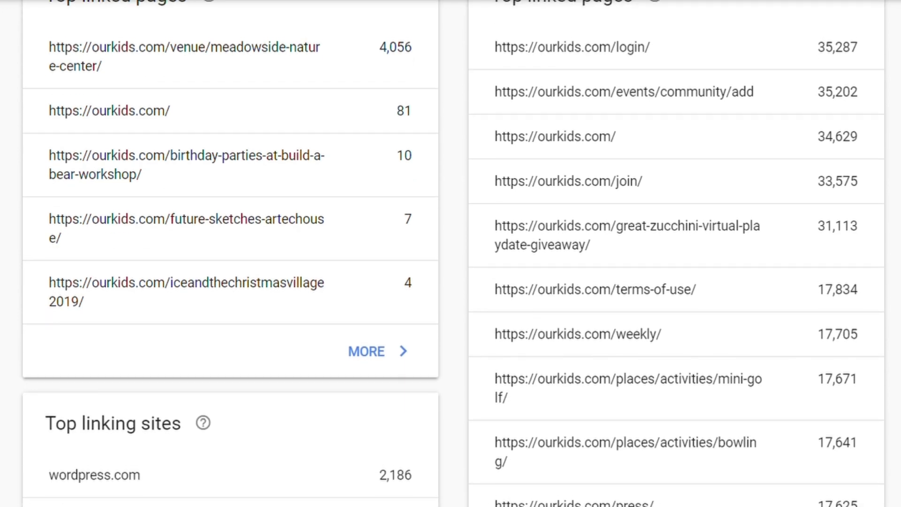
{"action": "scroll", "coordinate": [451, 254], "scroll_direction": "up", "scroll_amount": 2}
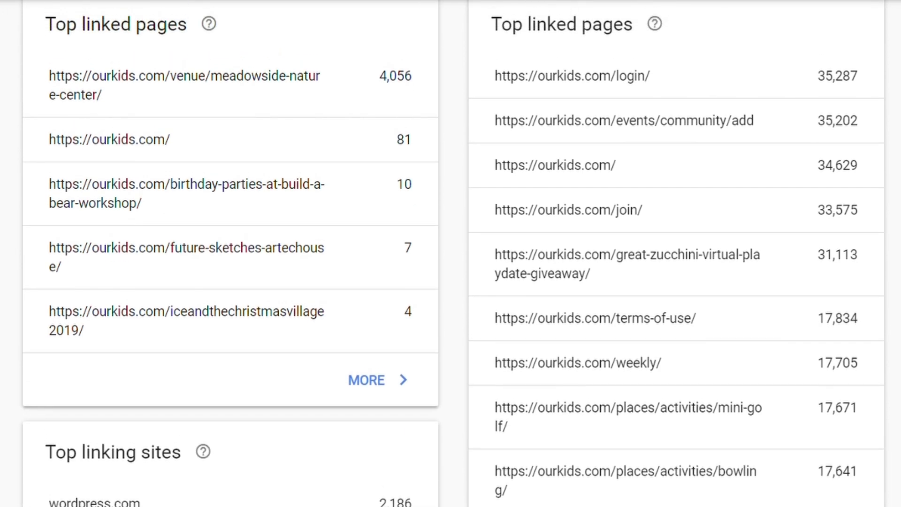
{"action": "scroll", "coordinate": [451, 254], "scroll_direction": "down", "scroll_amount": 1}
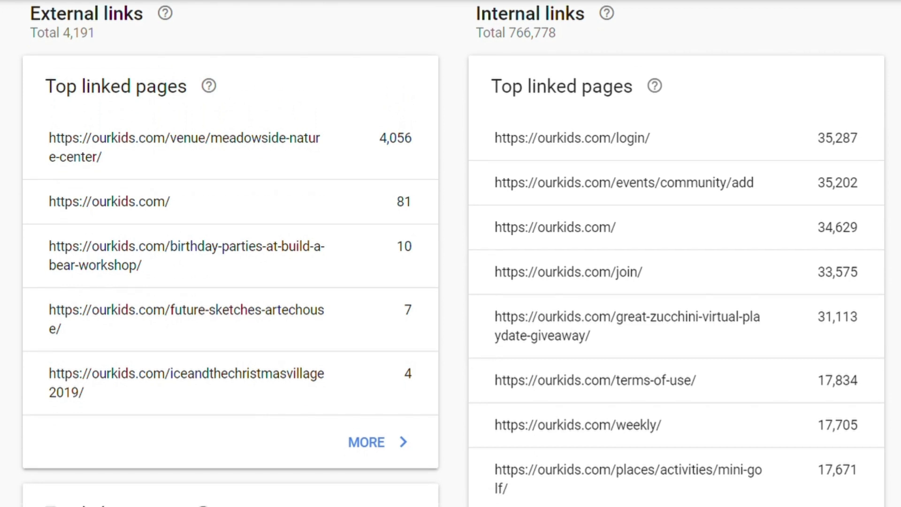
{"action": "scroll", "coordinate": [450, 254], "scroll_direction": "down", "scroll_amount": 1}
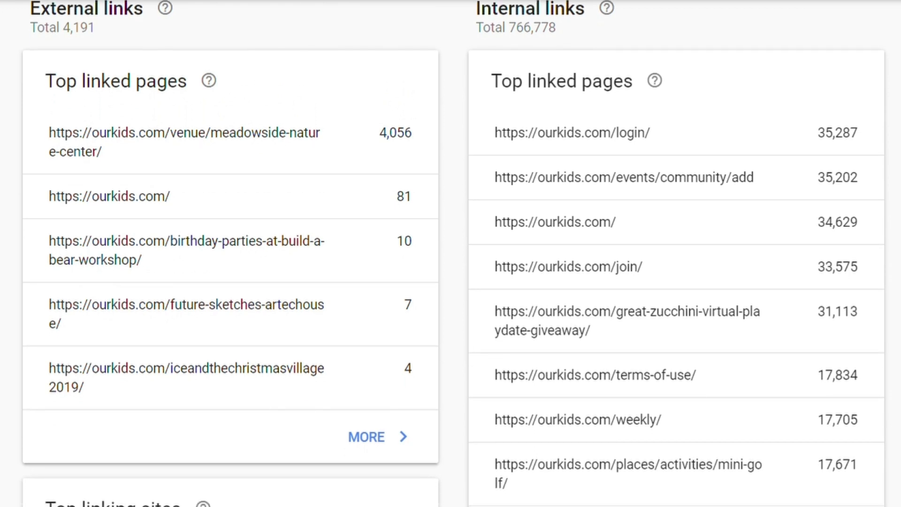
{"action": "scroll", "coordinate": [451, 253], "scroll_direction": "up", "scroll_amount": 1}
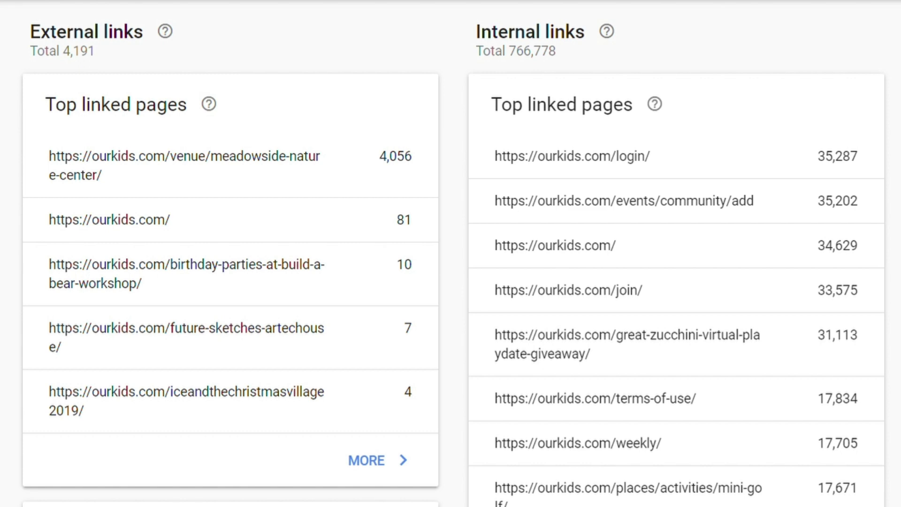
{"action": "scroll", "coordinate": [451, 253], "scroll_direction": "down", "scroll_amount": 4}
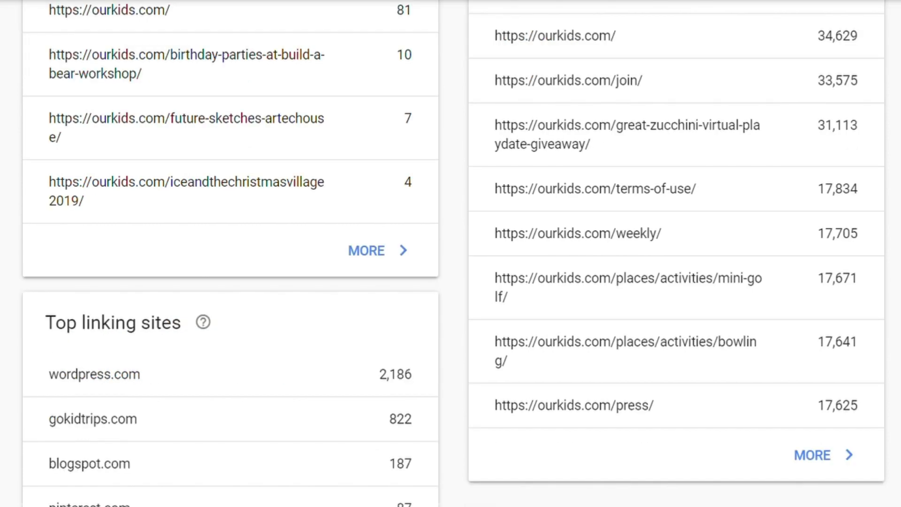
{"action": "scroll", "coordinate": [451, 253], "scroll_direction": "up", "scroll_amount": 2}
{"action": "scroll", "coordinate": [450, 254], "scroll_direction": "down", "scroll_amount": 2}
{"action": "scroll", "coordinate": [450, 253], "scroll_direction": "up", "scroll_amount": 2}
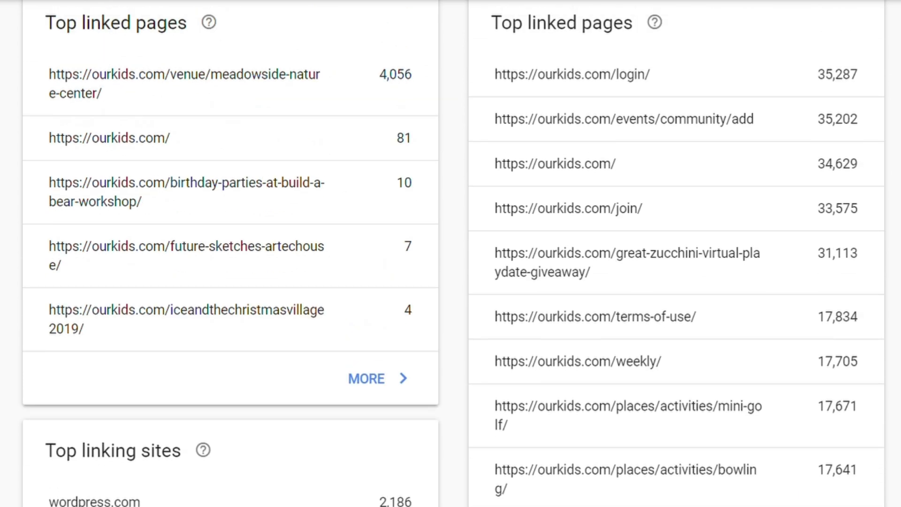
Inspect the internal pages linking to great-zucchini-virtual-playdate-giveaway, then return to the Links report and review the external linked pages and linking sites.
{"action": "left_click", "coordinate": [675, 254]}
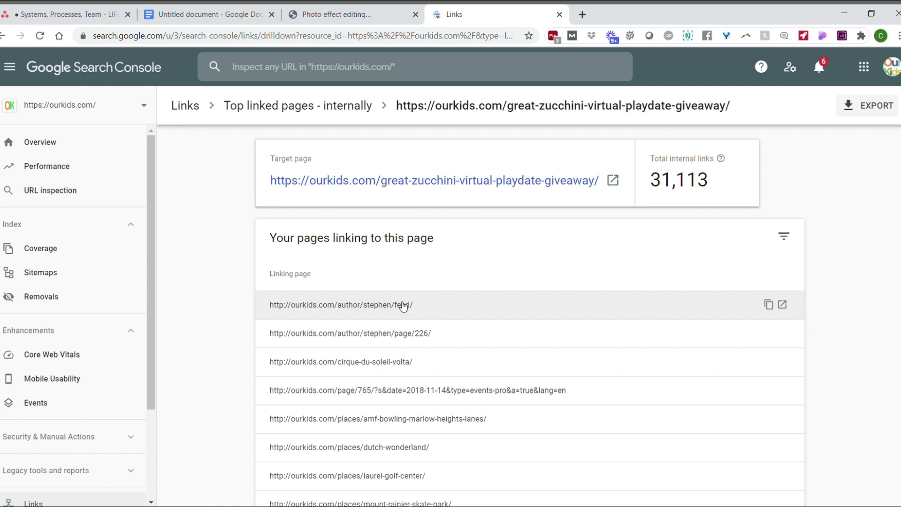
{"action": "key", "text": "alt+Left"}
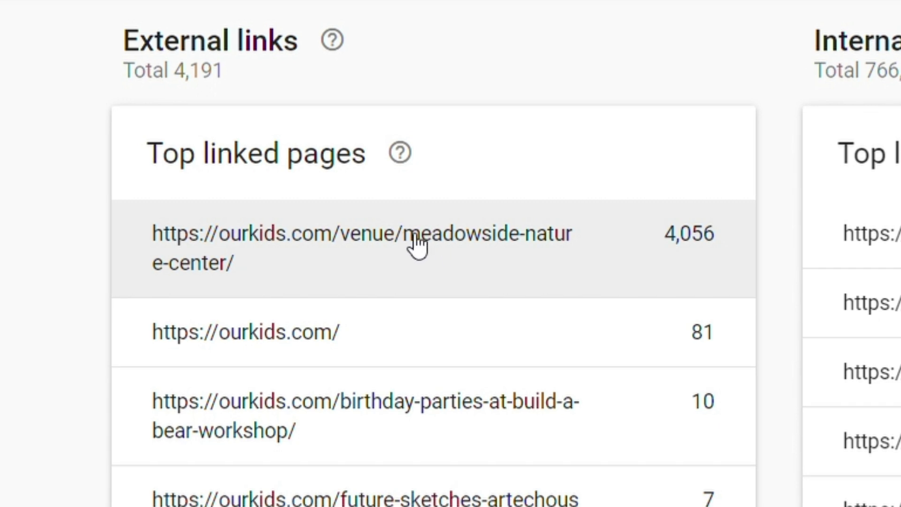
{"action": "scroll", "coordinate": [451, 253], "scroll_direction": "down", "scroll_amount": 3}
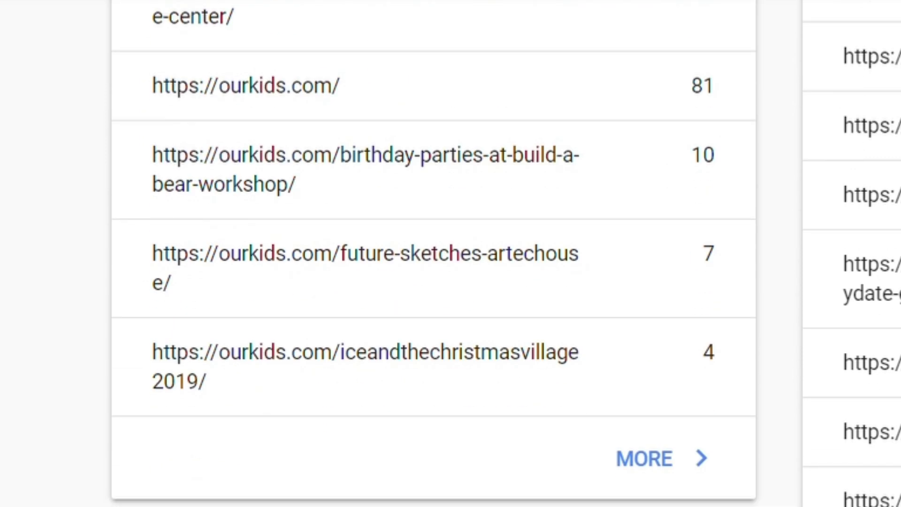
{"action": "scroll", "coordinate": [451, 254], "scroll_direction": "down", "scroll_amount": 3}
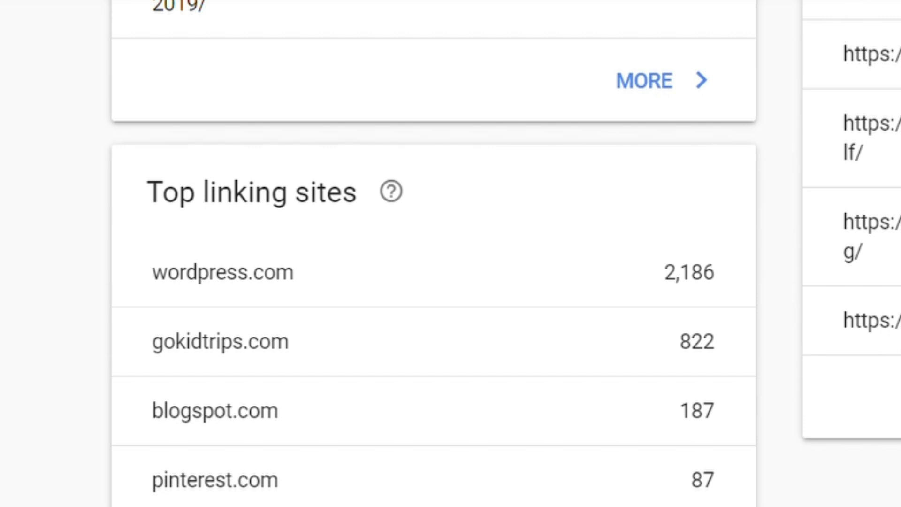
{"action": "scroll", "coordinate": [434, 253], "scroll_direction": "down", "scroll_amount": 6}
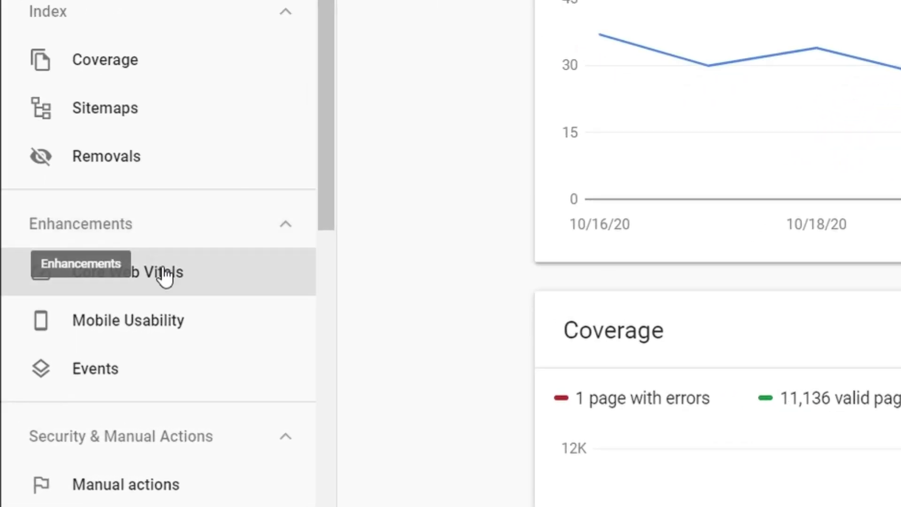
Open the Mobile Usability report and examine its error chart and issue details.
{"action": "left_click", "coordinate": [172, 325]}
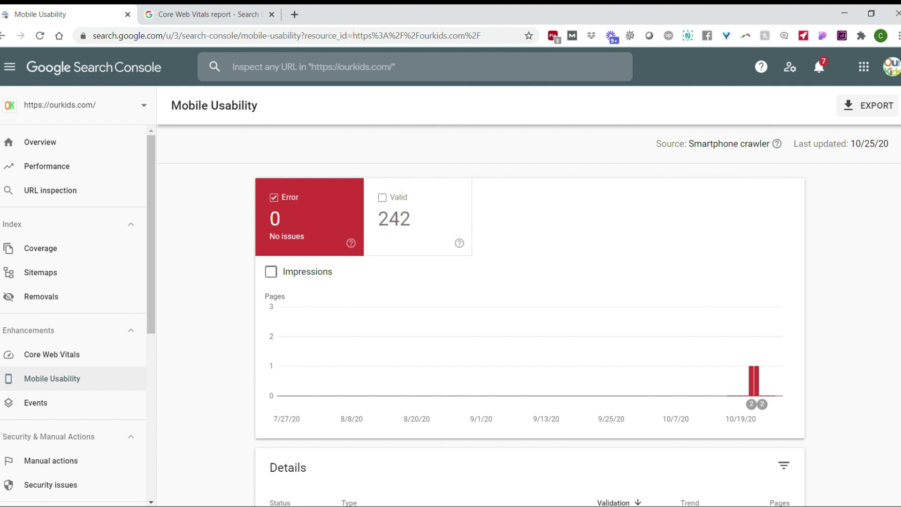
{"action": "scroll", "coordinate": [531, 322], "scroll_direction": "down", "scroll_amount": 3}
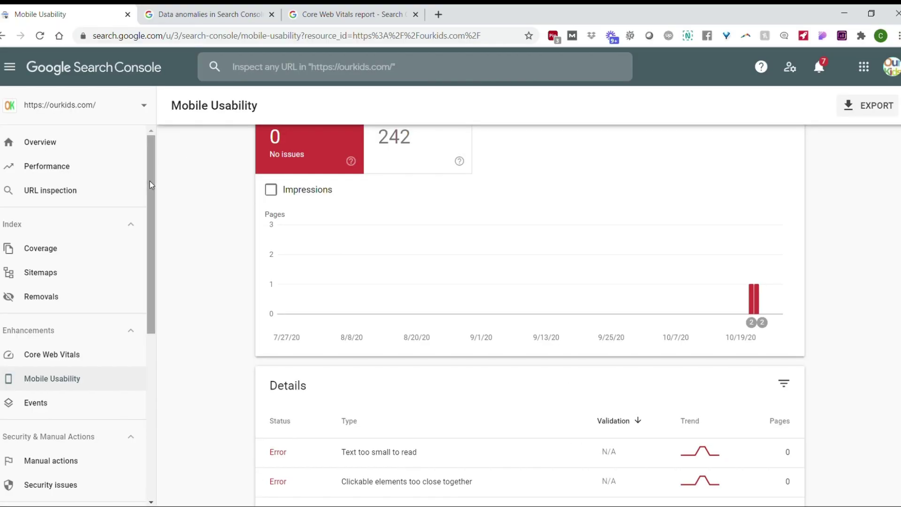
{"action": "left_click", "coordinate": [72, 193]}
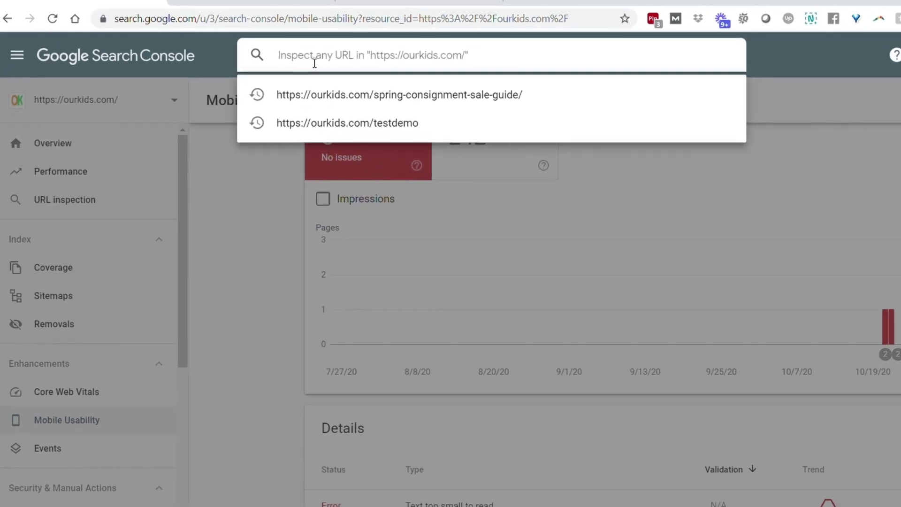
{"action": "left_click", "coordinate": [405, 85]}
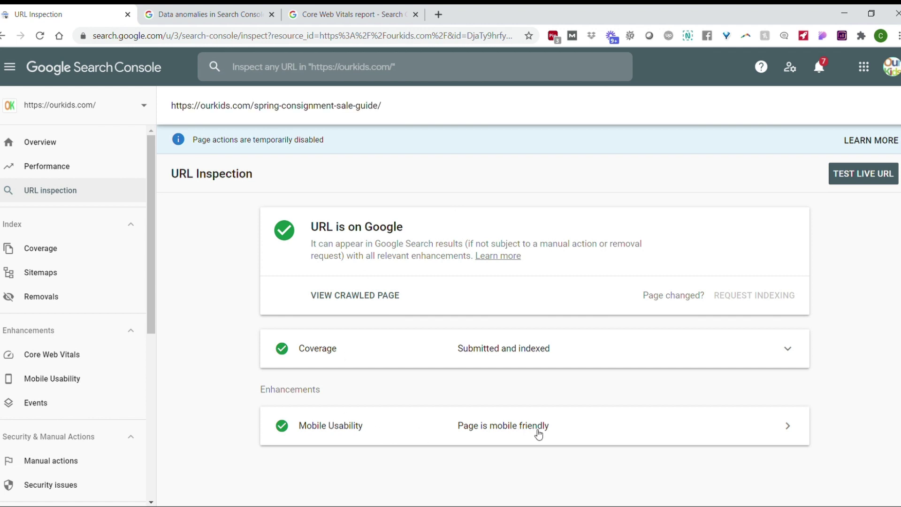
{"action": "left_click", "coordinate": [600, 432]}
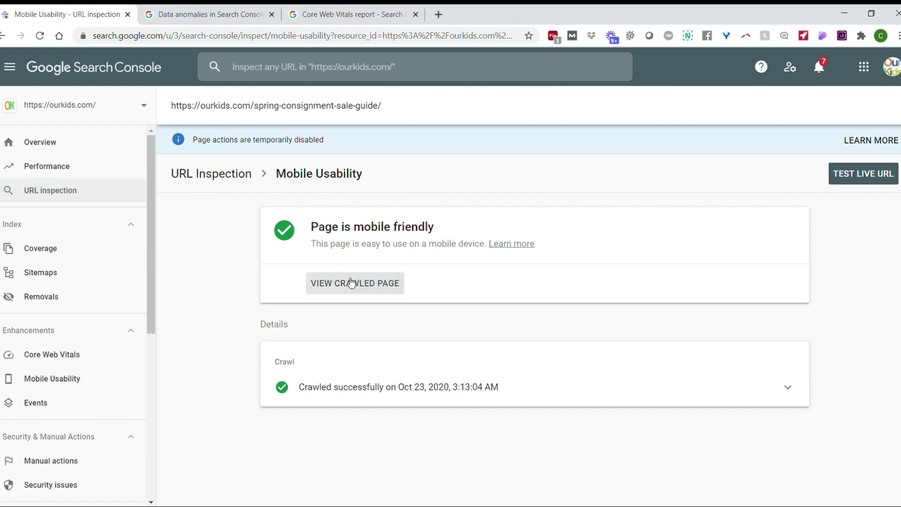
View the crawled page's HTML, screenshot and additional information, and start a live test of the URL.
{"action": "left_click", "coordinate": [352, 283]}
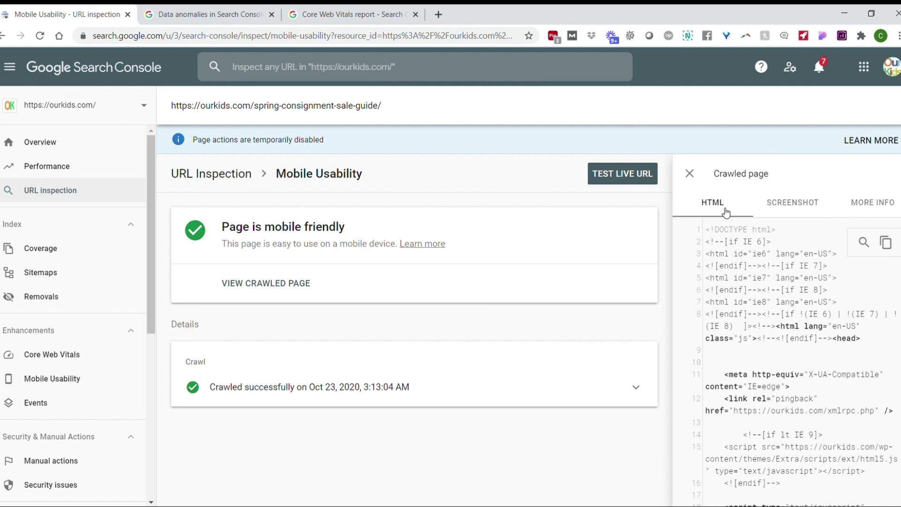
{"action": "left_click", "coordinate": [816, 214]}
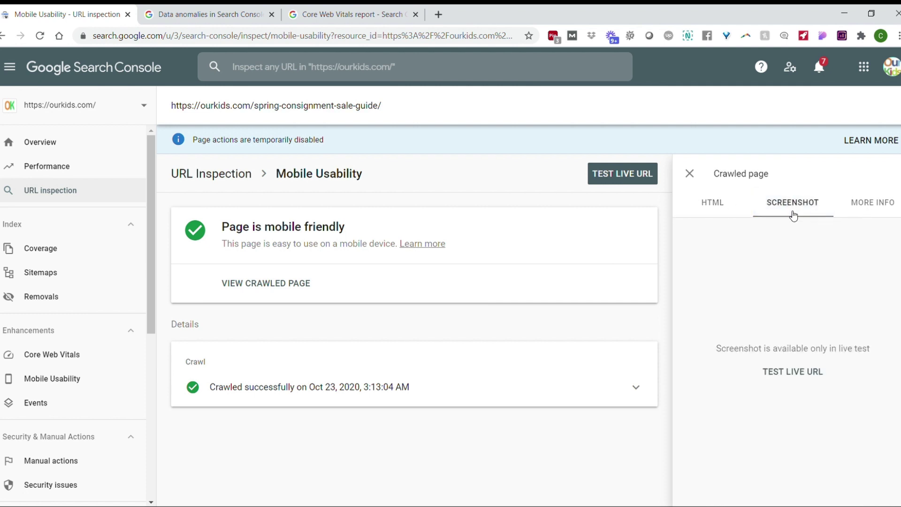
{"action": "left_click", "coordinate": [873, 210]}
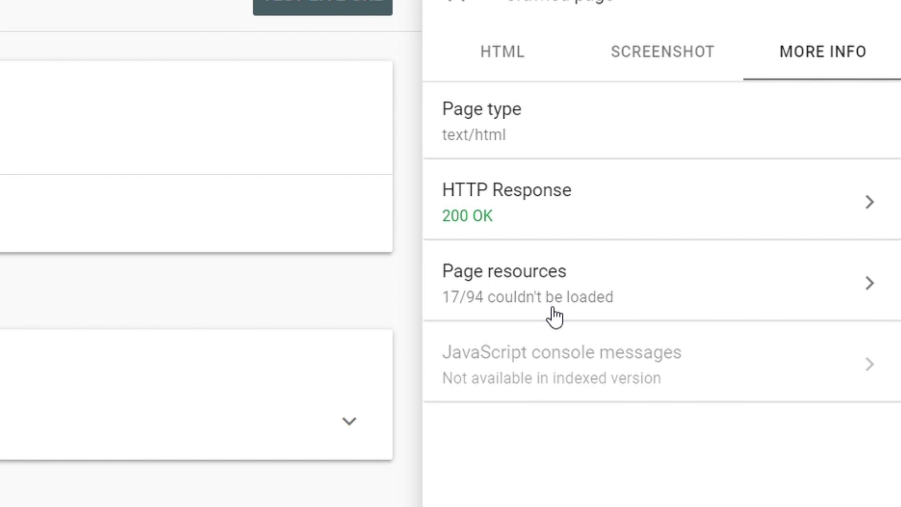
{"action": "left_click", "coordinate": [660, 56]}
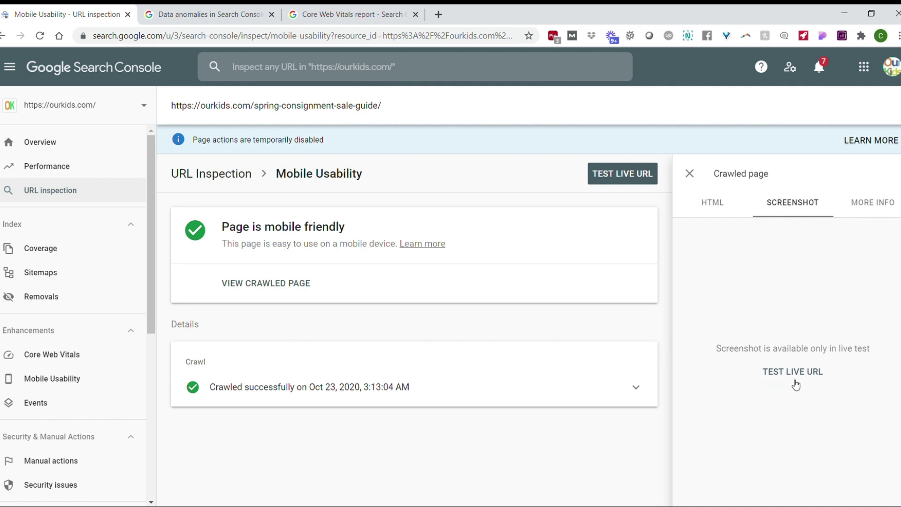
{"action": "left_click", "coordinate": [769, 384]}
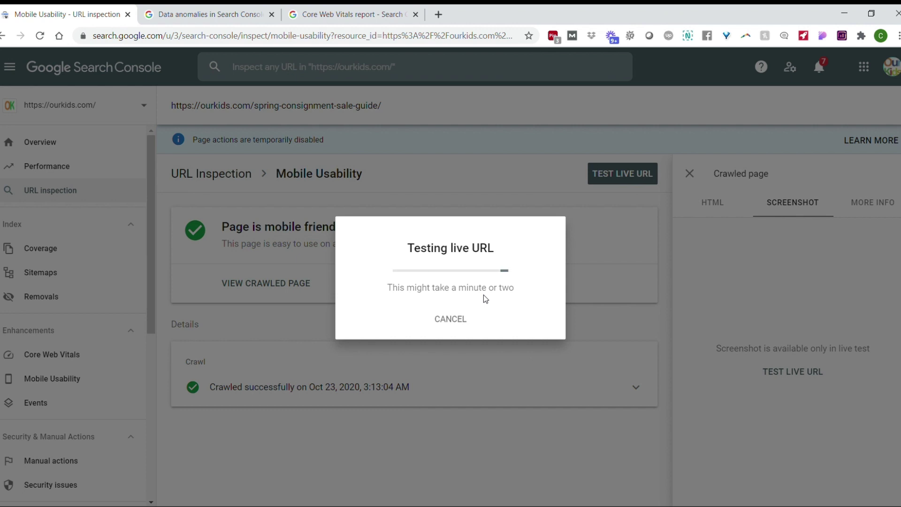
Cancel the live URL test and set the Performance report to chart only total impressions and average CTR.
{"action": "left_click", "coordinate": [459, 319]}
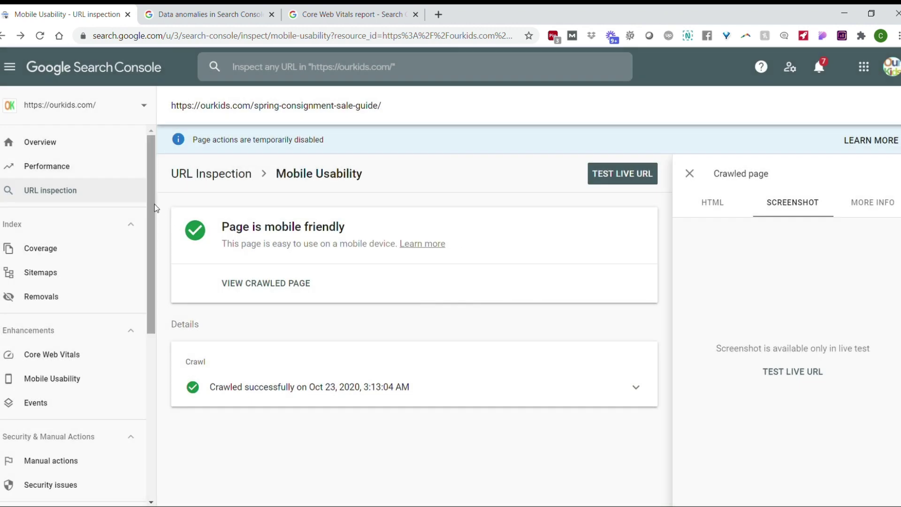
{"action": "left_click", "coordinate": [100, 174]}
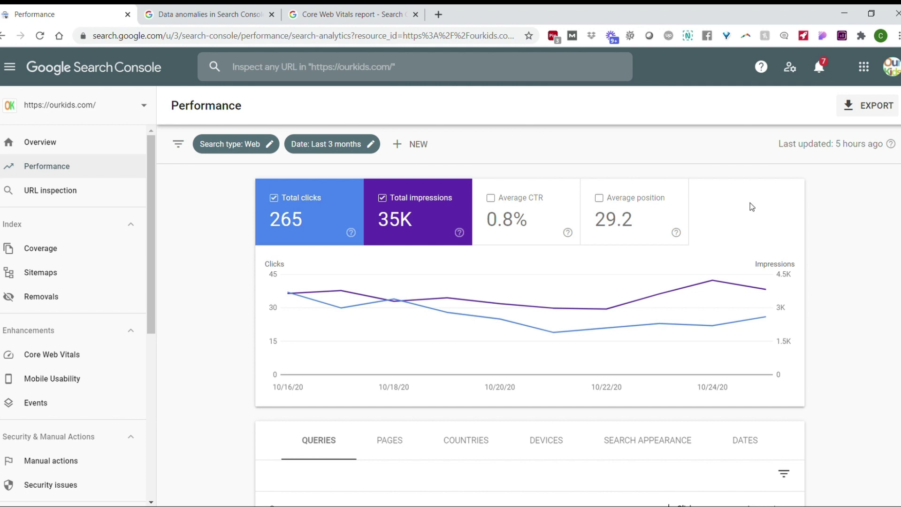
{"action": "scroll", "coordinate": [657, 188], "scroll_direction": "down", "scroll_amount": 1}
{"action": "scroll", "coordinate": [566, 172], "scroll_direction": "up", "scroll_amount": 1}
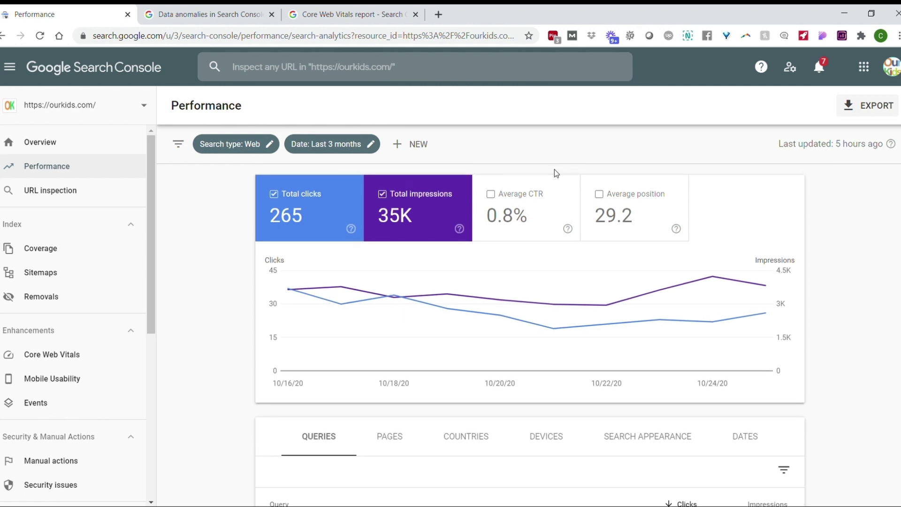
{"action": "left_click", "coordinate": [530, 197]}
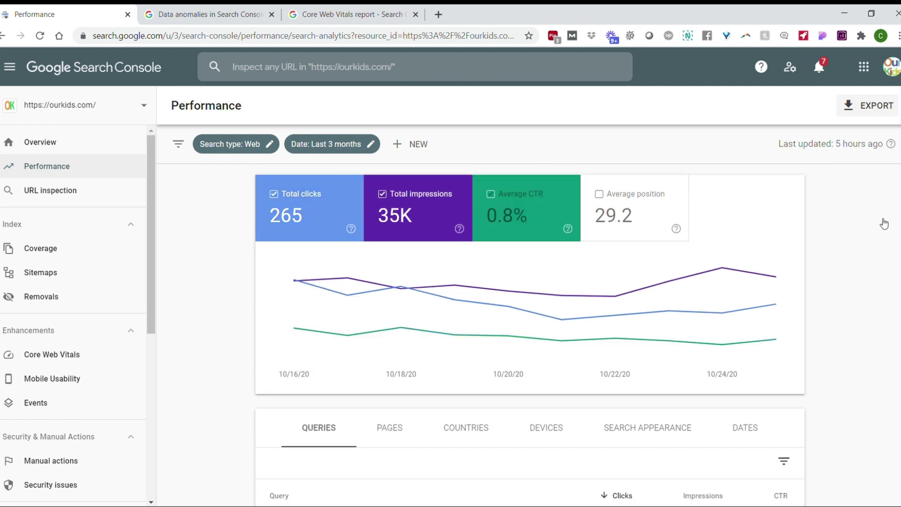
{"action": "left_click", "coordinate": [301, 206]}
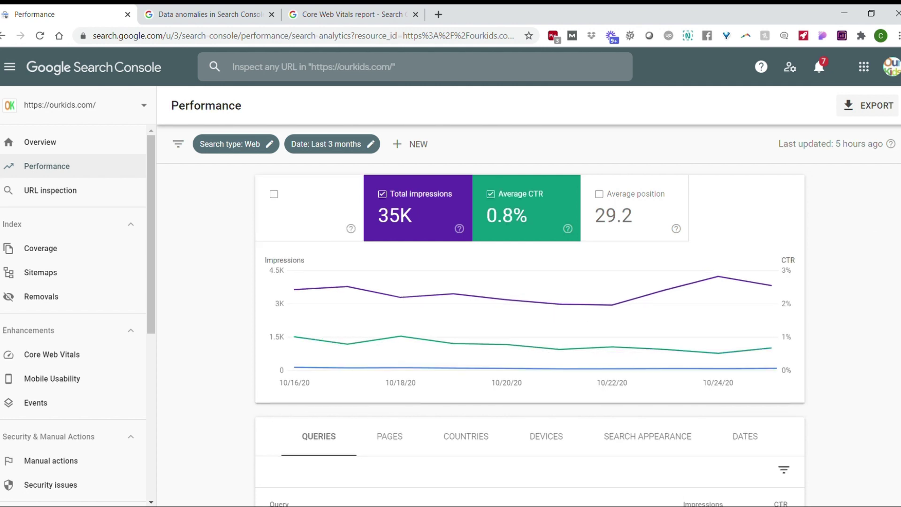
Compare Mobile with Desktop devices in the Performance report and review the queries table.
{"action": "left_click", "coordinate": [416, 145]}
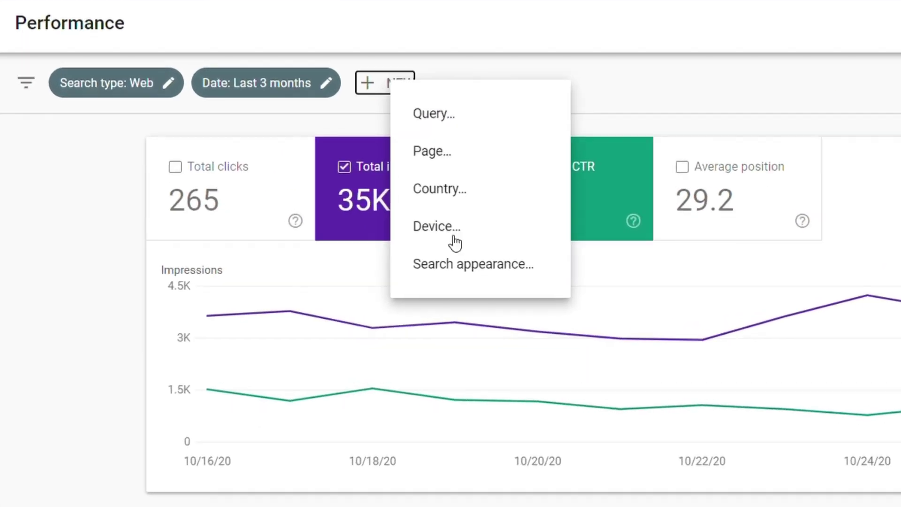
{"action": "left_click", "coordinate": [444, 232]}
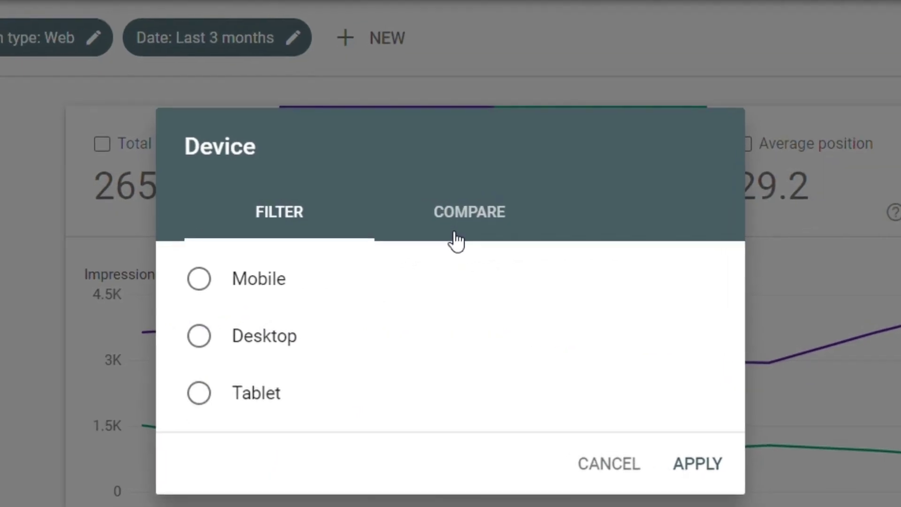
{"action": "left_click", "coordinate": [482, 216]}
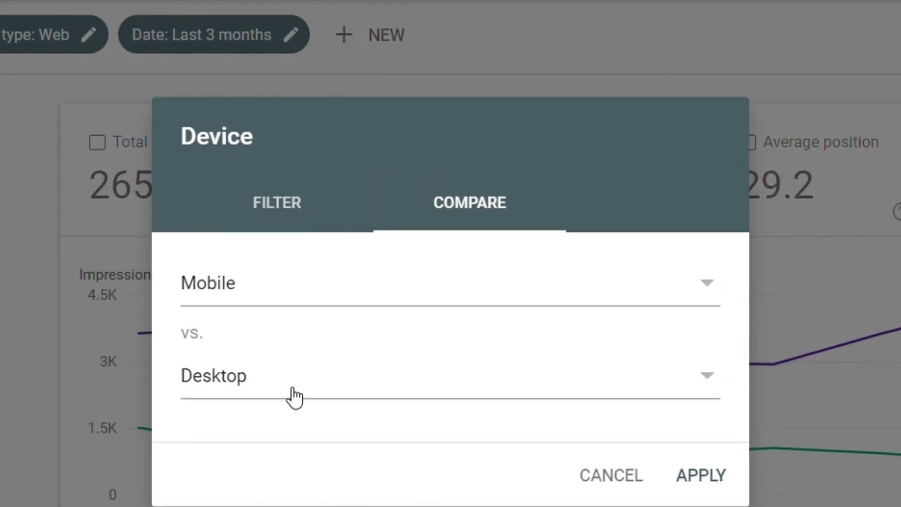
{"action": "left_click", "coordinate": [717, 477]}
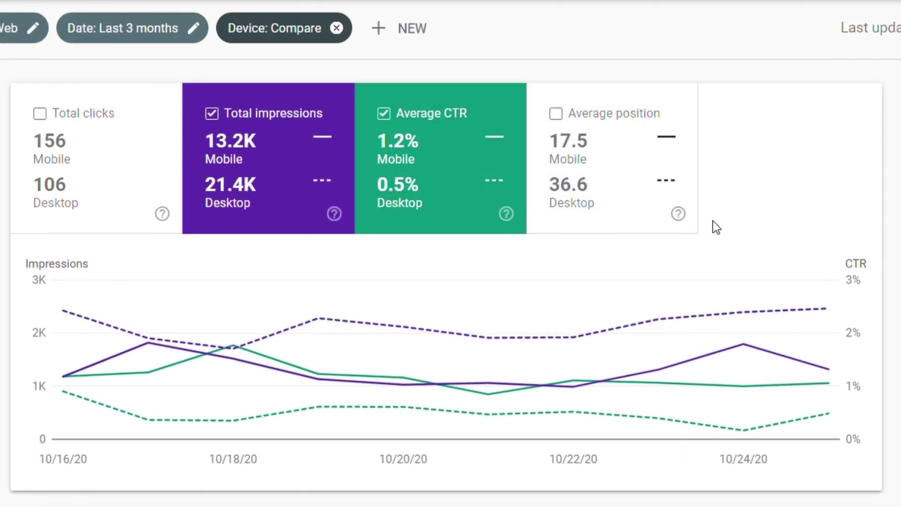
{"action": "scroll", "coordinate": [446, 282], "scroll_direction": "down", "scroll_amount": 10}
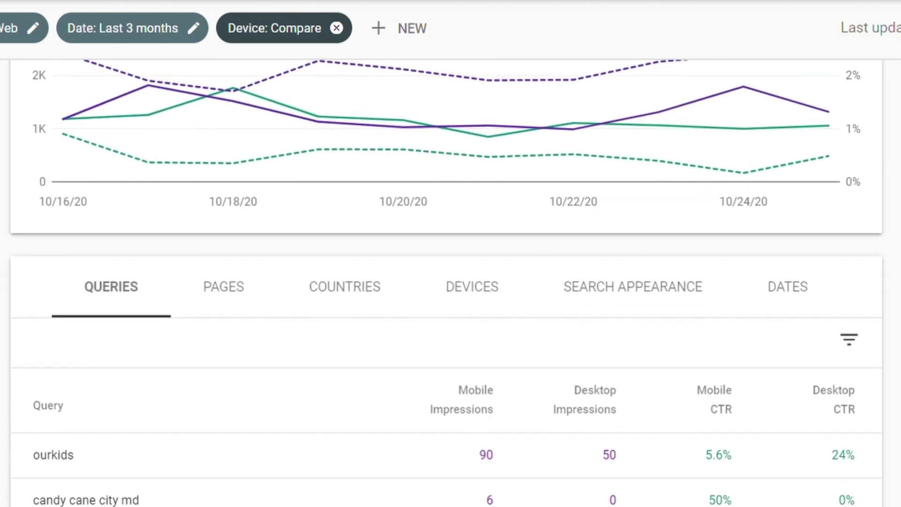
{"action": "scroll", "coordinate": [408, 316], "scroll_direction": "down", "scroll_amount": 1}
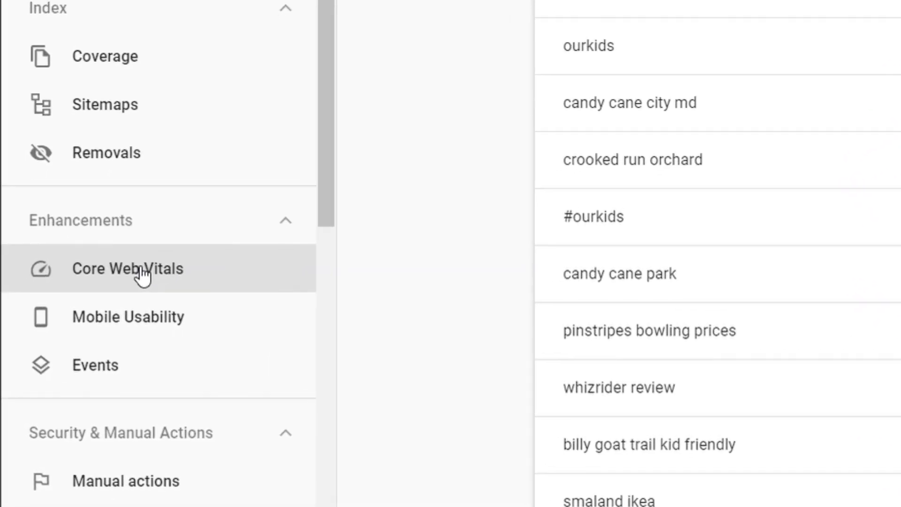
Examine the mobile Core Web Vitals report and open its "LCP issue: longer than 4s (mobile)" details.
{"action": "left_click", "coordinate": [141, 275]}
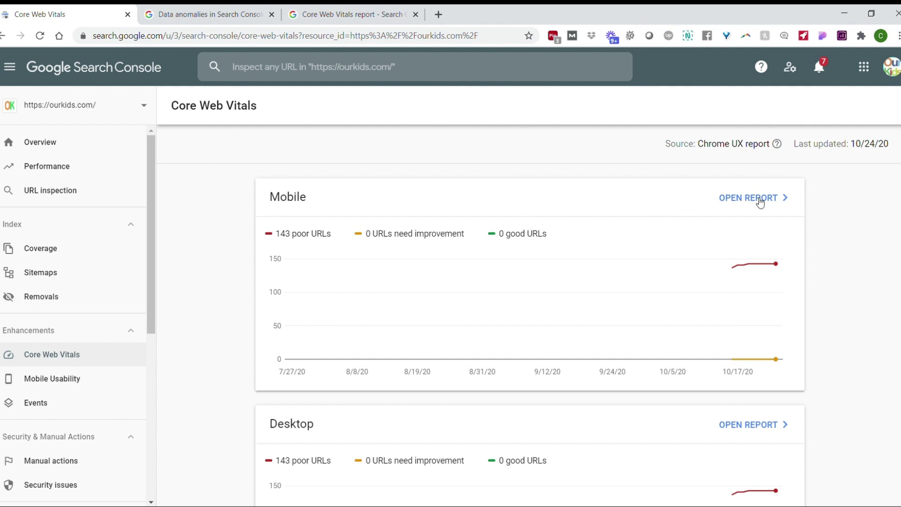
{"action": "left_click", "coordinate": [761, 203]}
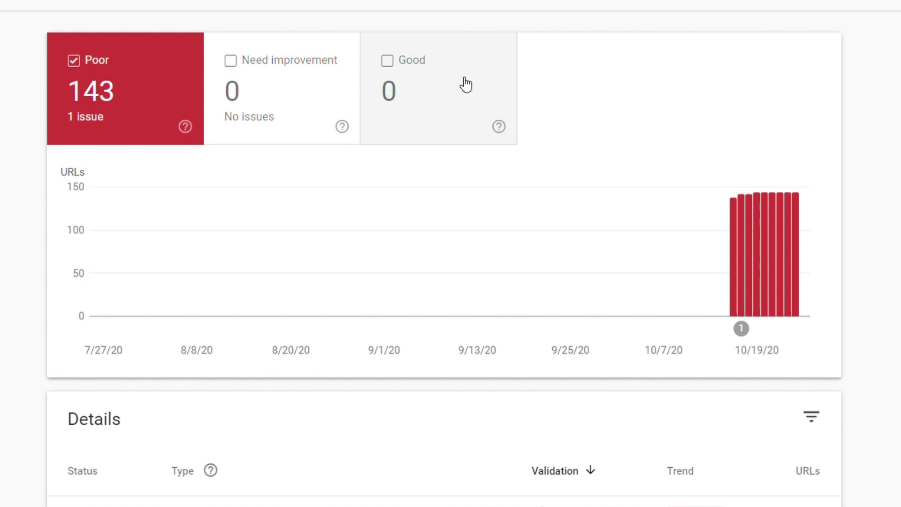
{"action": "scroll", "coordinate": [451, 254], "scroll_direction": "down", "scroll_amount": 3}
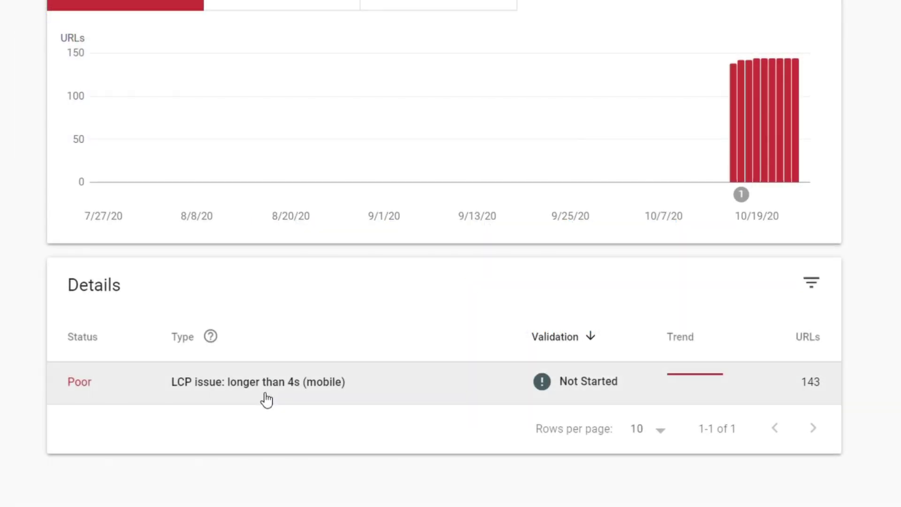
{"action": "left_click", "coordinate": [266, 395]}
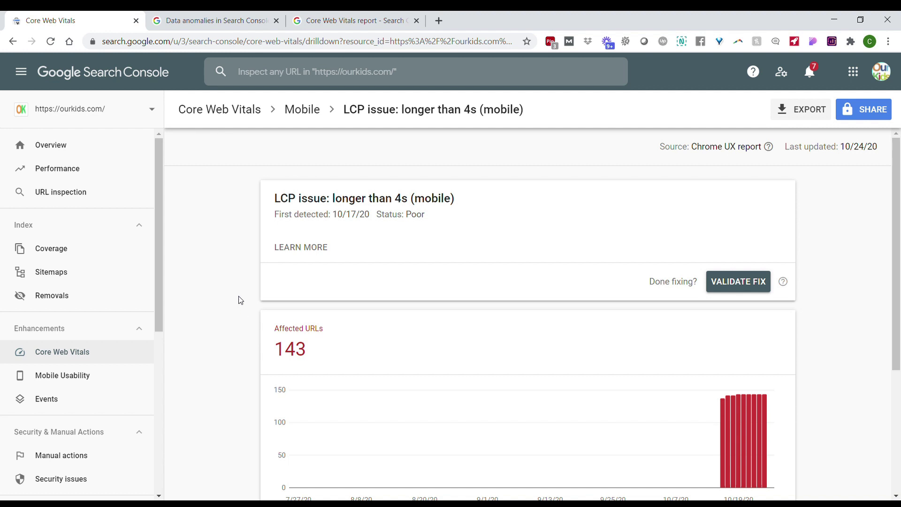
{"action": "left_click", "coordinate": [121, 194]}
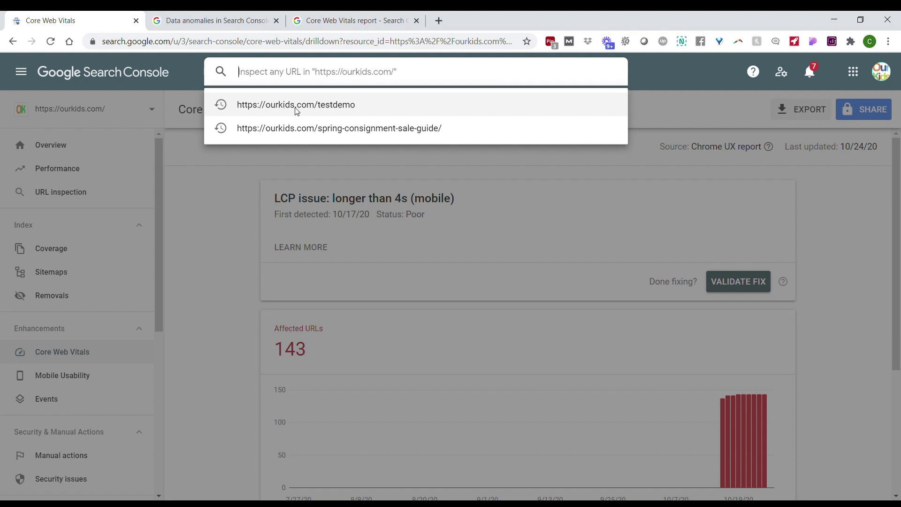
{"action": "left_click", "coordinate": [295, 108]}
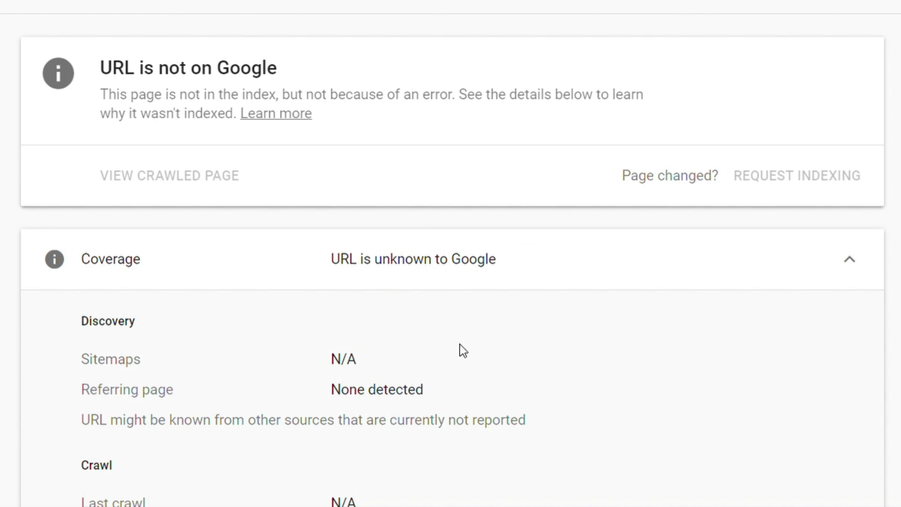
{"action": "scroll", "coordinate": [451, 254], "scroll_direction": "down", "scroll_amount": 8}
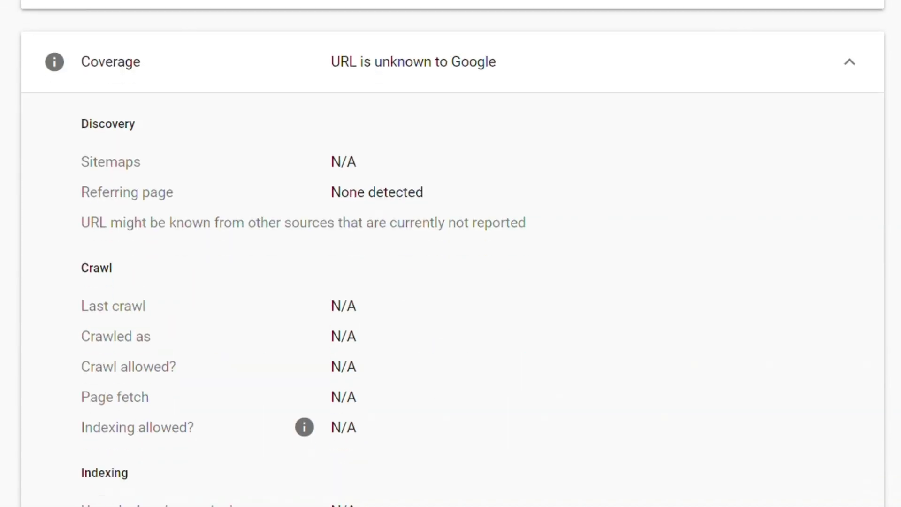
{"action": "scroll", "coordinate": [451, 254], "scroll_direction": "up", "scroll_amount": 8}
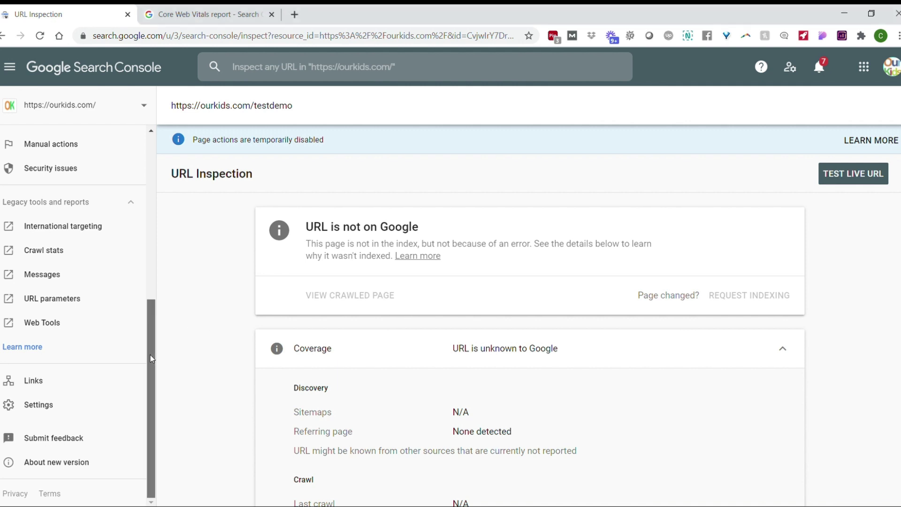
Open the legacy Crawl stats report and examine its charts of pages crawled, kilobytes downloaded and page download time.
{"action": "mouse_move", "coordinate": [152, 359]}
{"action": "left_mouse_down"}
{"action": "mouse_move", "coordinate": [162, 180]}
{"action": "mouse_move", "coordinate": [150, 365]}
{"action": "left_mouse_up"}
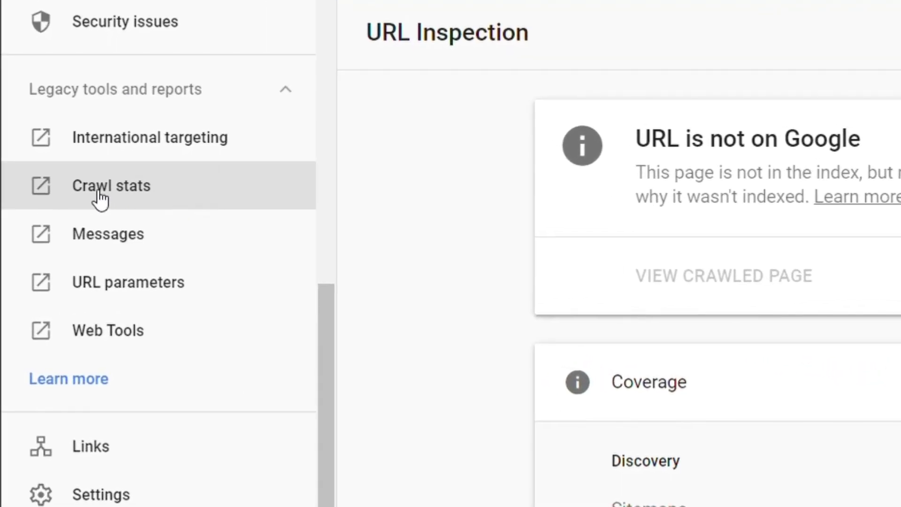
{"action": "left_click", "coordinate": [99, 192]}
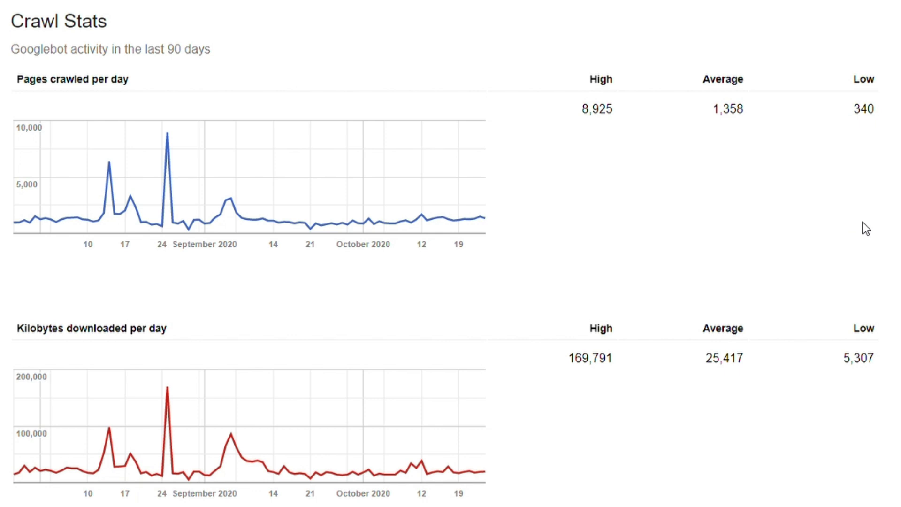
{"action": "scroll", "coordinate": [863, 222], "scroll_direction": "down", "scroll_amount": 5}
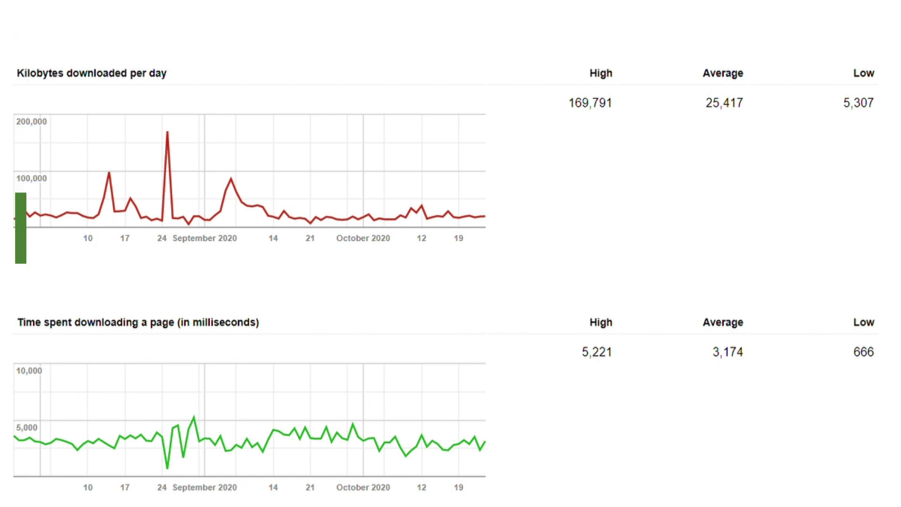
{"action": "scroll", "coordinate": [249, 254], "scroll_direction": "up", "scroll_amount": 3}
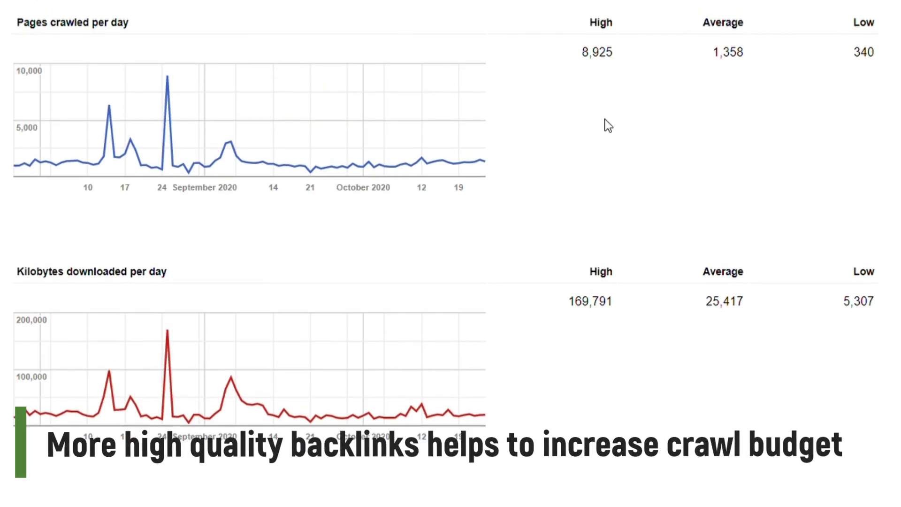
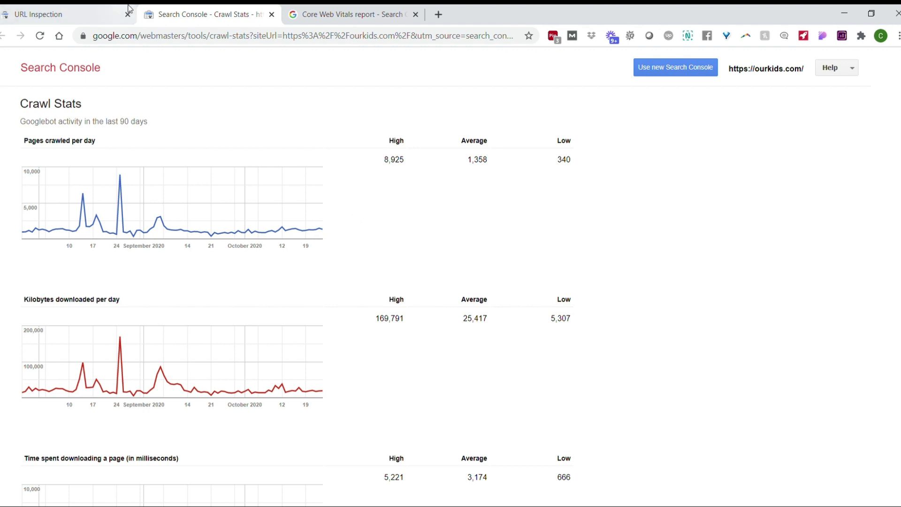
Return to the URL Inspection page and open the legacy URL parameters tool.
{"action": "left_click", "coordinate": [92, 10]}
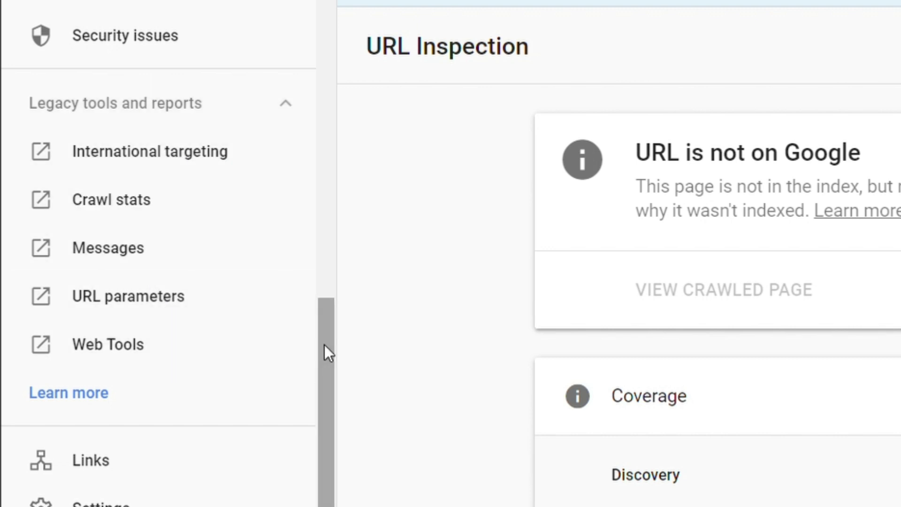
{"action": "scroll", "coordinate": [325, 347], "scroll_direction": "up", "scroll_amount": 10}
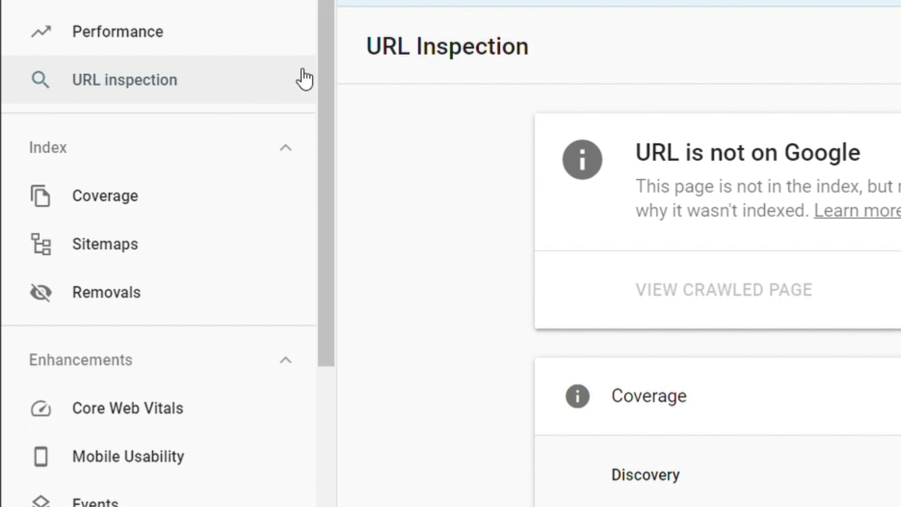
{"action": "left_click_drag", "start_coordinate": [322, 67], "coordinate": [323, 358]}
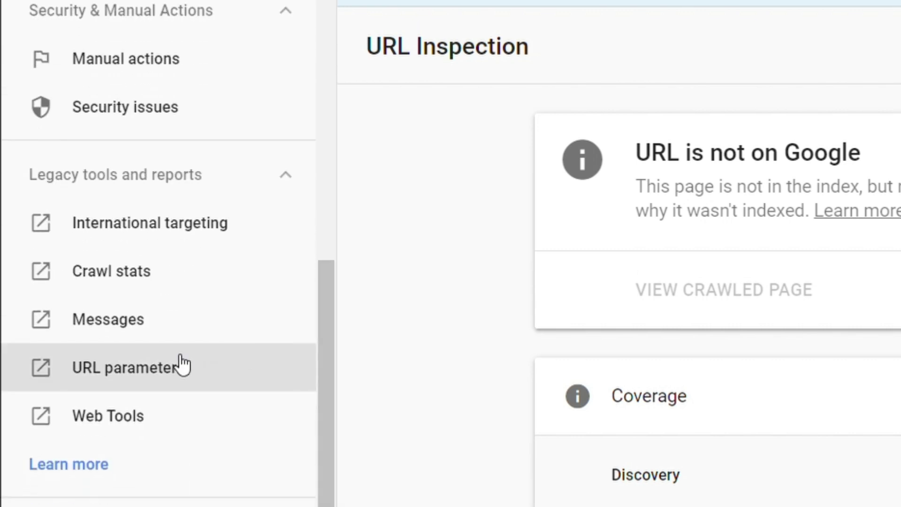
{"action": "left_click", "coordinate": [166, 373]}
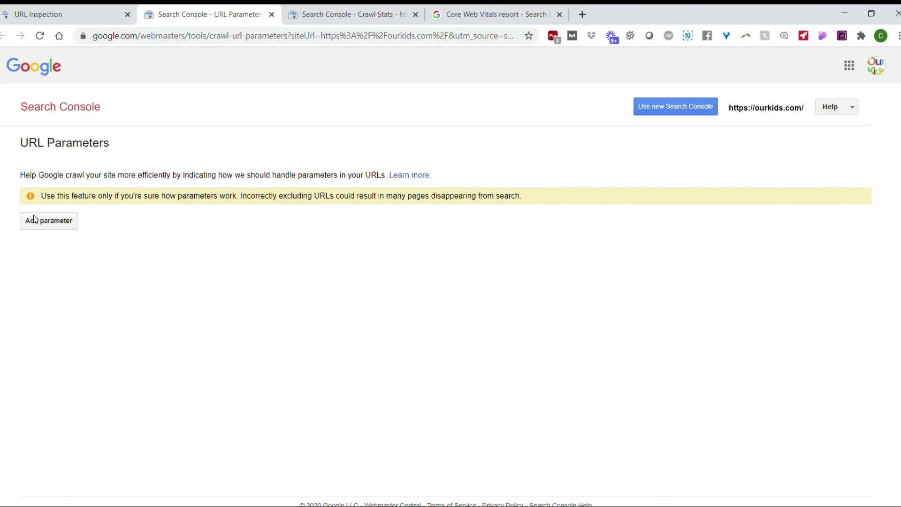
Fill in a new parameter "size" with "Yes: Changes, reorders, or narrows page content" and set Googlebot to crawl "No URLs".
{"action": "left_click", "coordinate": [46, 226]}
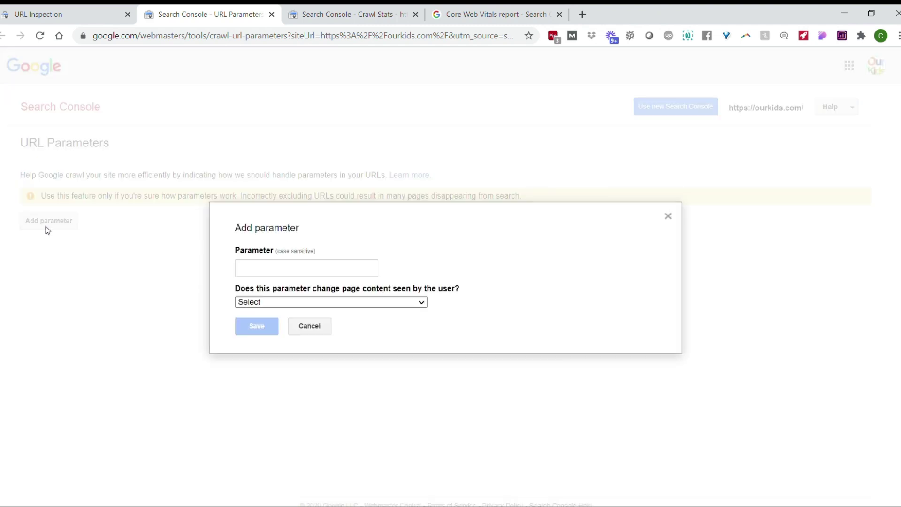
{"action": "left_click", "coordinate": [292, 271]}
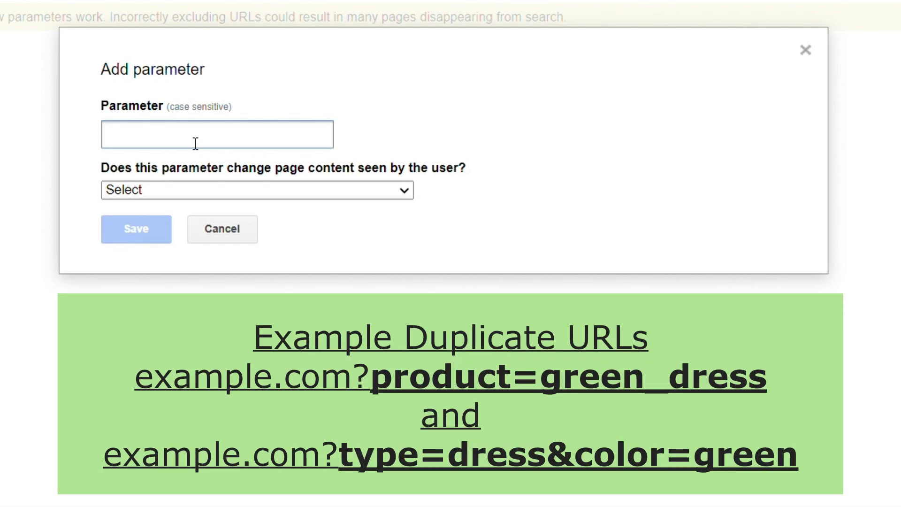
{"action": "type", "text": "size"}
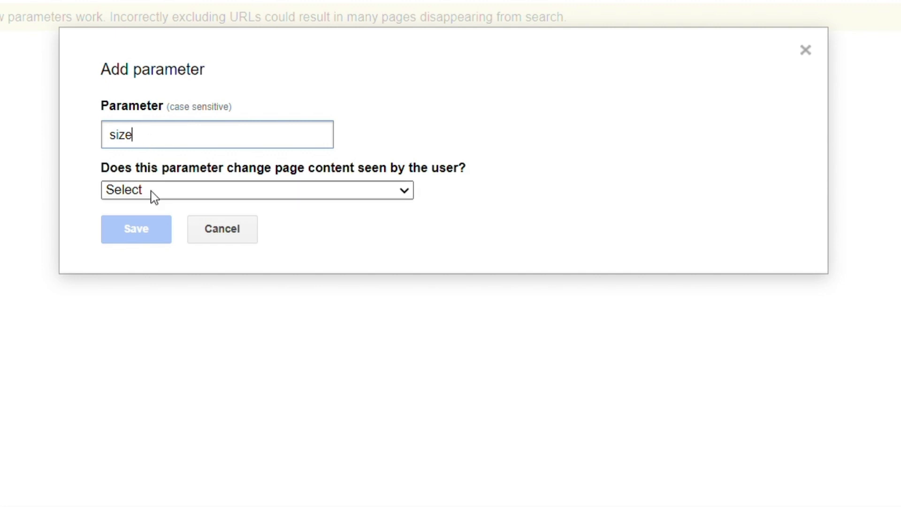
{"action": "left_click", "coordinate": [170, 191]}
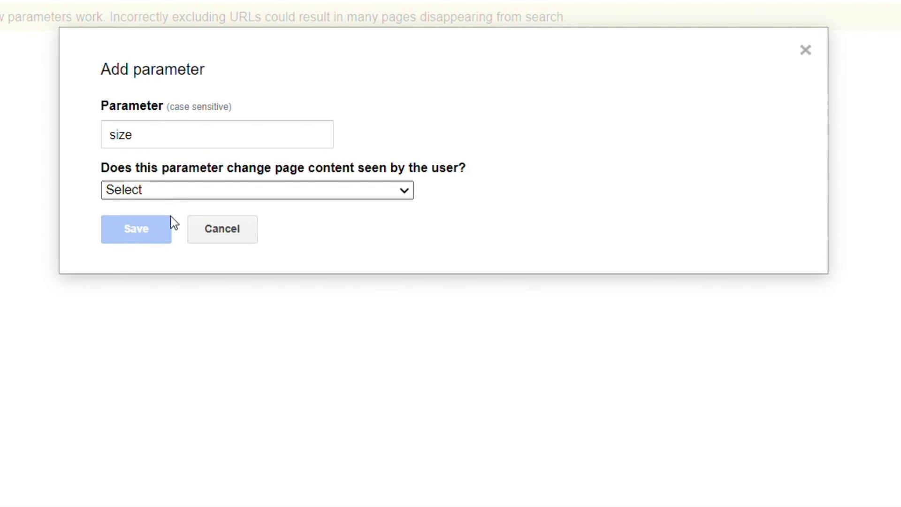
{"action": "left_click", "coordinate": [179, 249]}
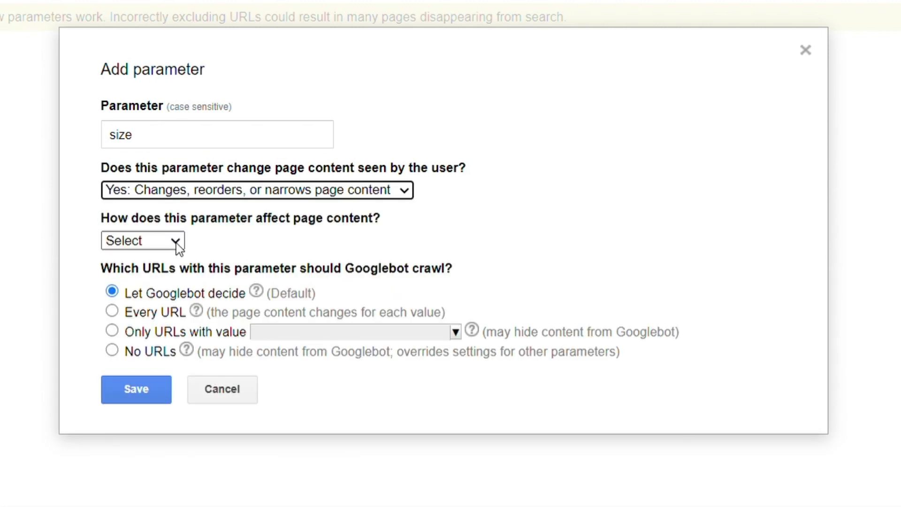
{"action": "left_click", "coordinate": [112, 352]}
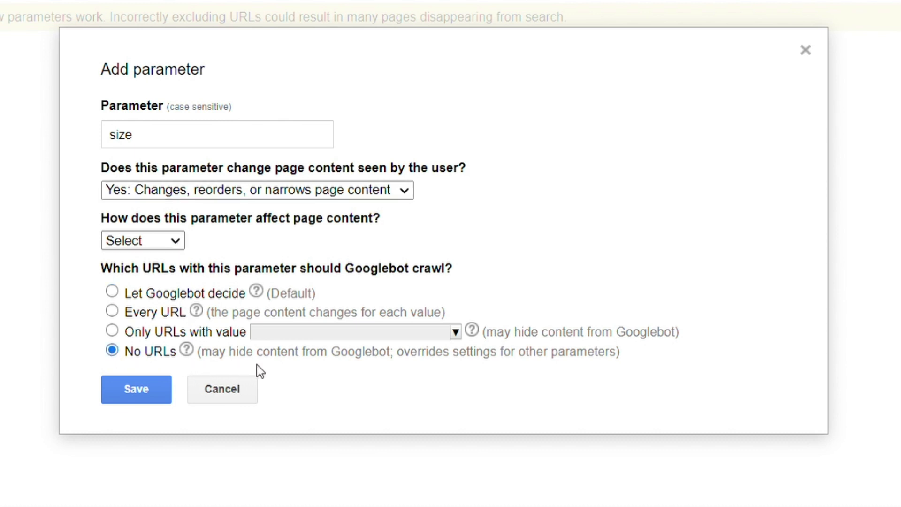